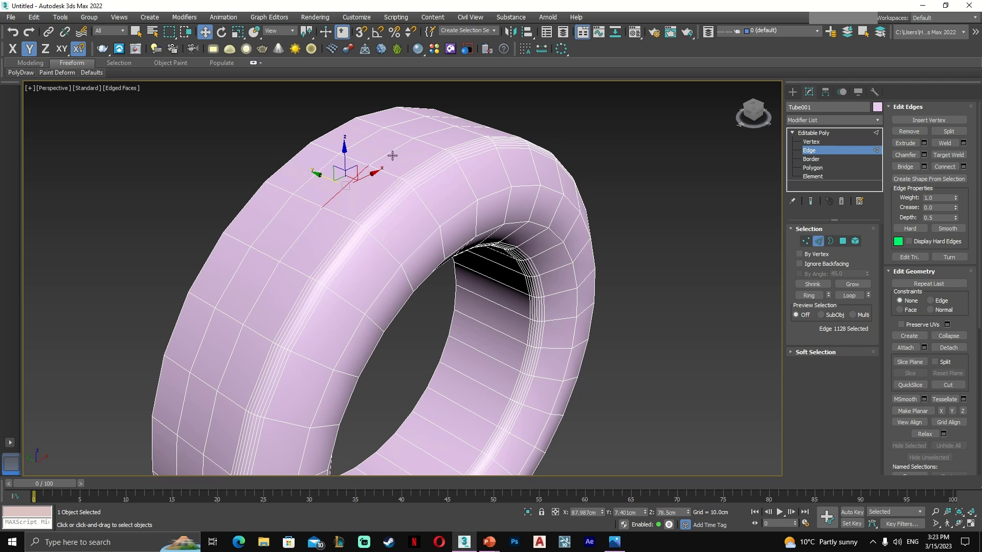
- Select the edge loop around the tire's tread and rotate it about the Y axis to skew the crosswise edges into a zigzag
double_click(392, 151)
key(e)
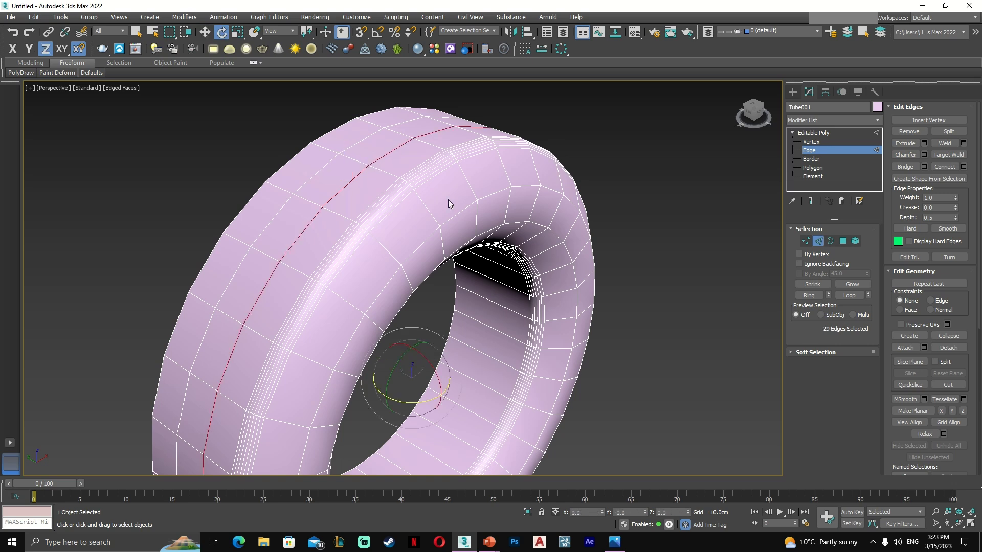
alt+middle_drag(366, 180, 384, 287)
drag(400, 364, 398, 374)
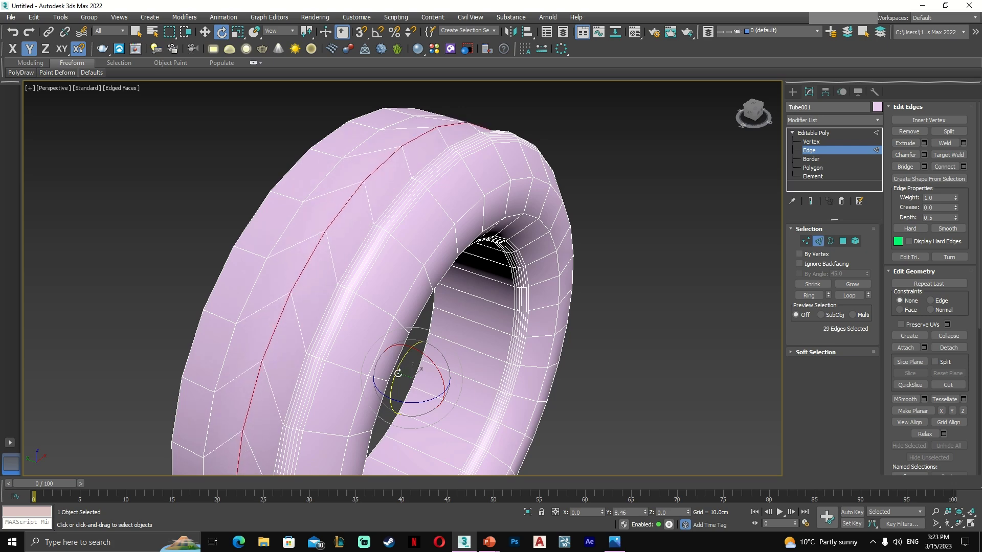
alt+middle_drag(460, 331, 481, 316)
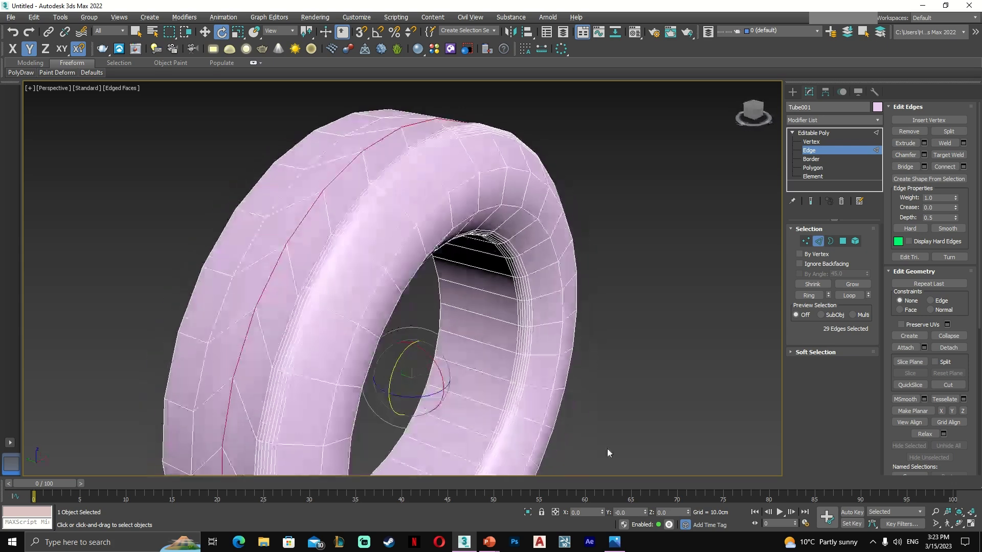
- Check the reference image 11.JPG and examine the zigzag edges on the tire's tread
click(614, 542)
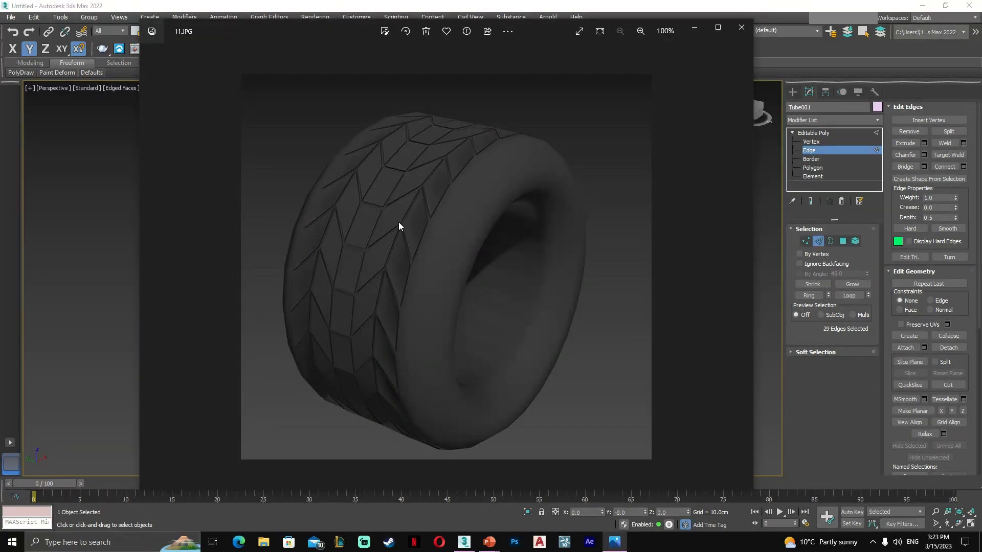
click(697, 33)
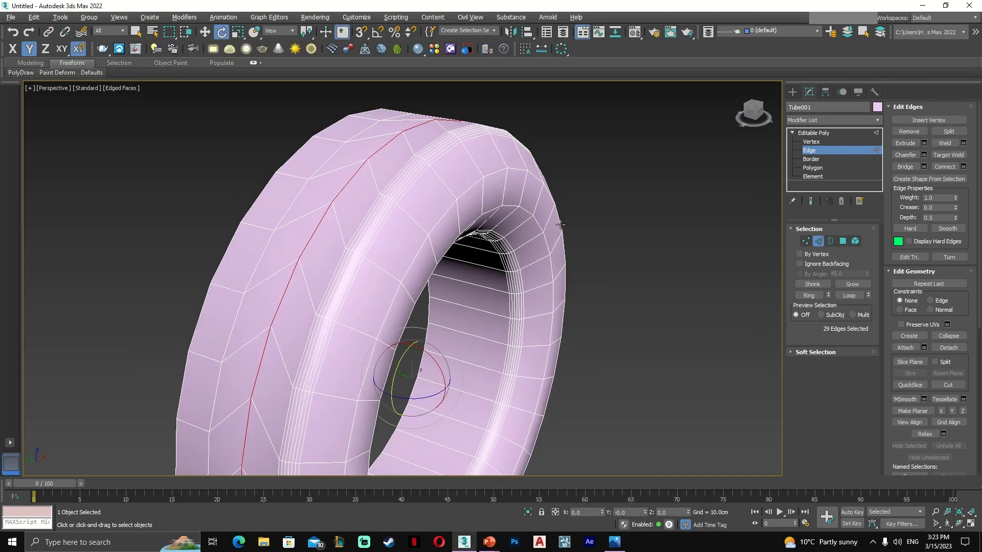
click(601, 210)
alt+middle_drag(584, 217, 437, 215)
click(319, 240)
key(w)
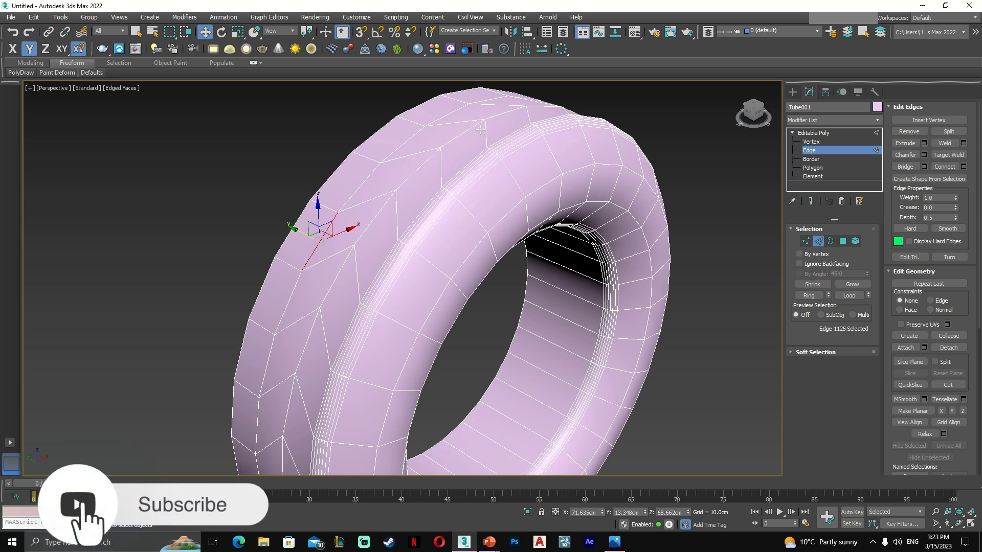
alt+middle_drag(405, 182, 408, 197)
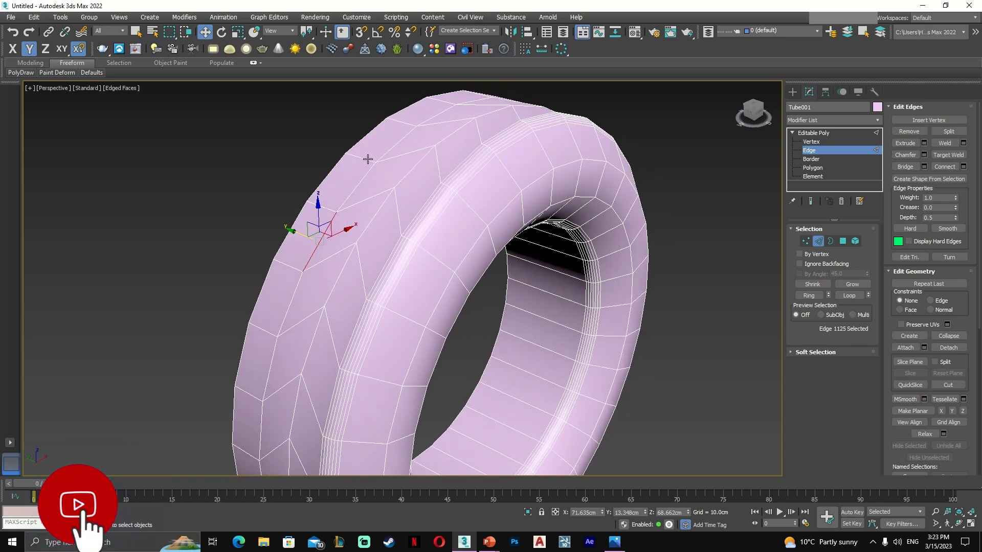
scroll(583, 203, down, 3)
alt+middle_drag(581, 204, 529, 207)
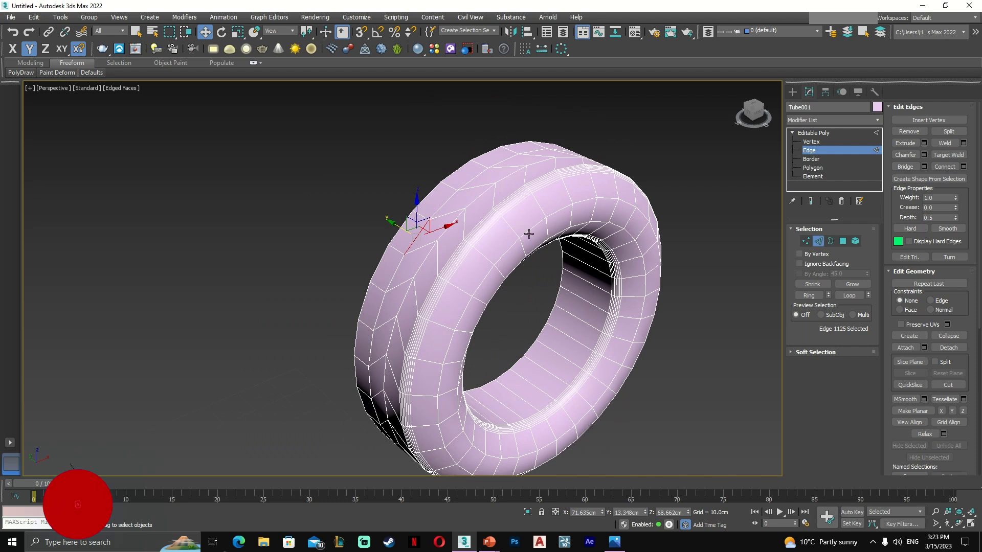
scroll(450, 226, down, 5)
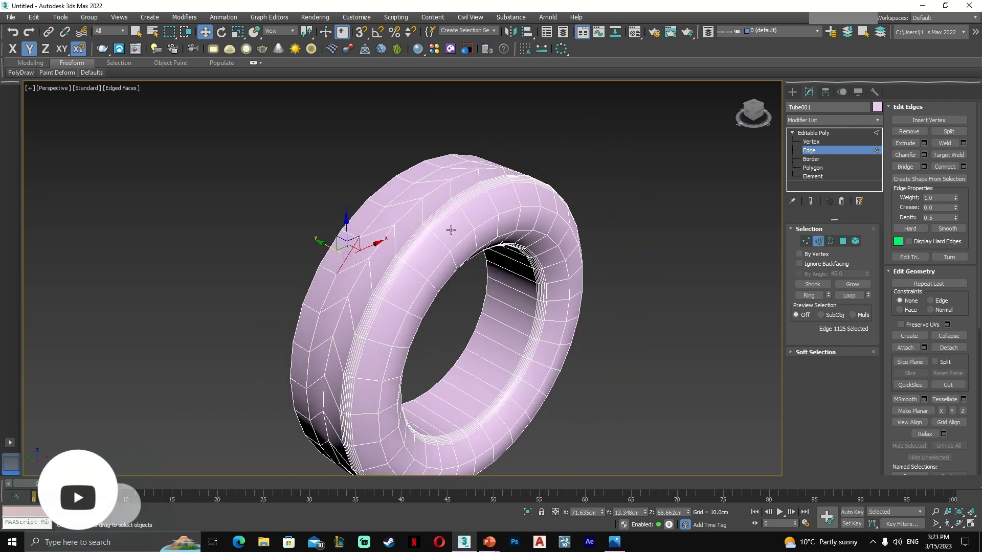
scroll(442, 227, up, 4)
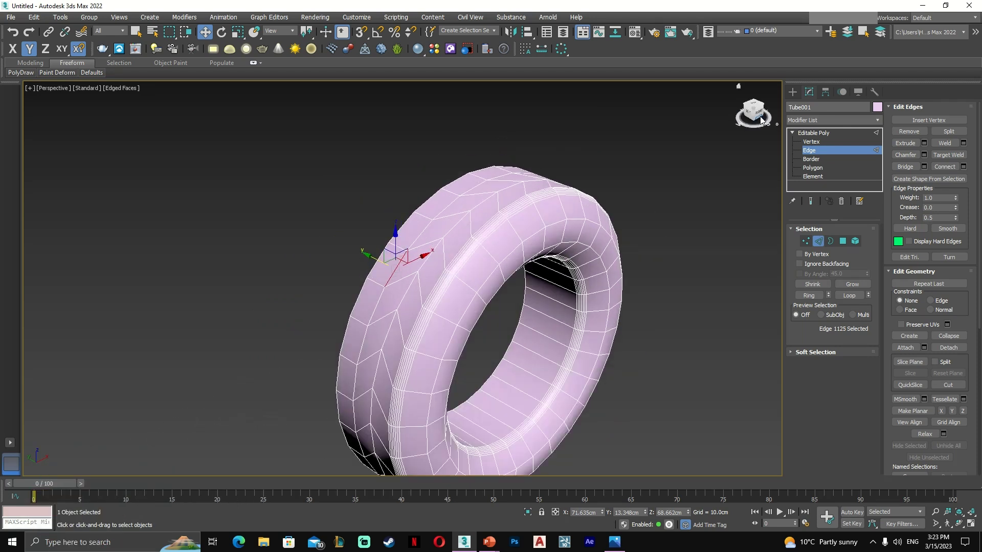
- Create a box beside the tire, about 110.6 cm long, 77.2 cm wide and 61.2 cm high
click(791, 93)
scroll(537, 185, down, 3)
middle_drag(536, 186, 770, 284)
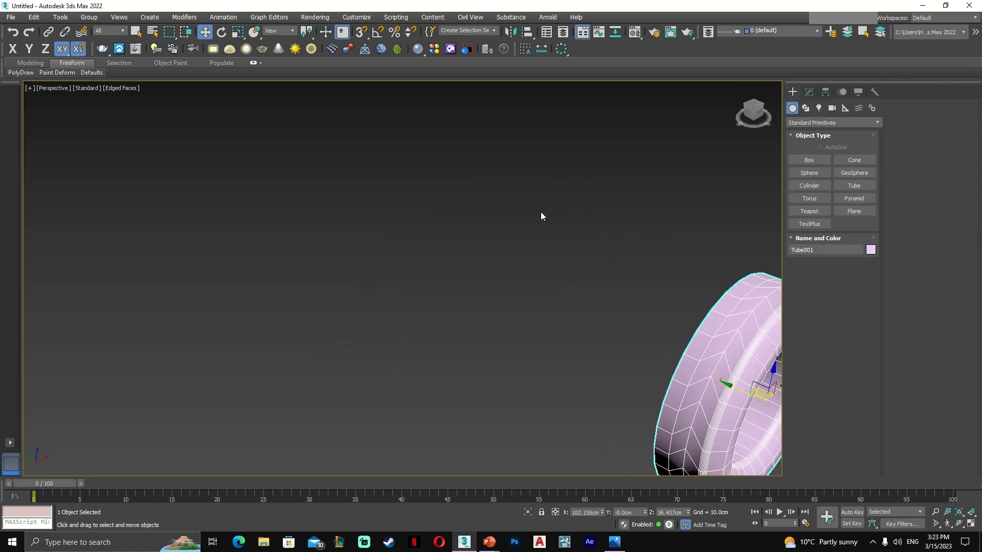
click(810, 159)
drag(253, 223, 270, 351)
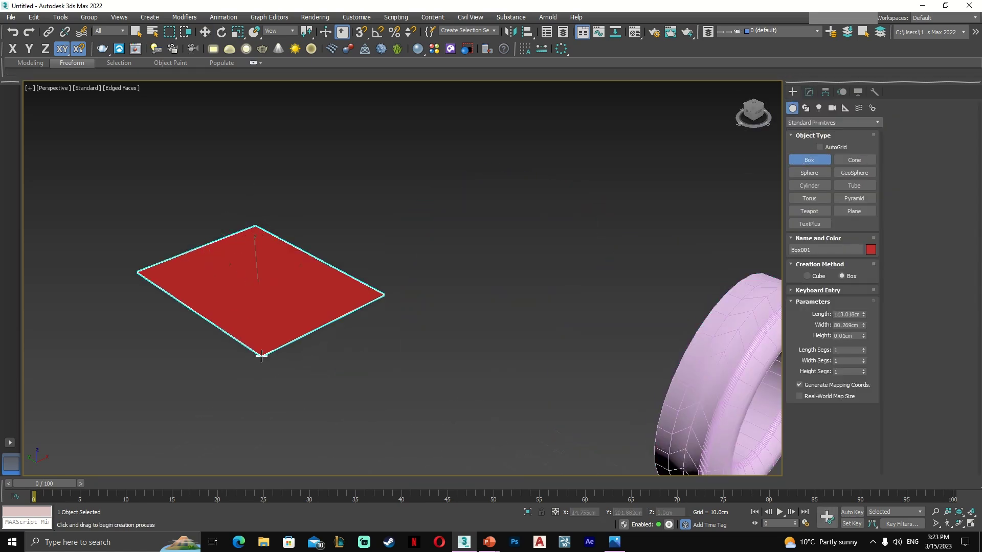
click(274, 250)
click(274, 249)
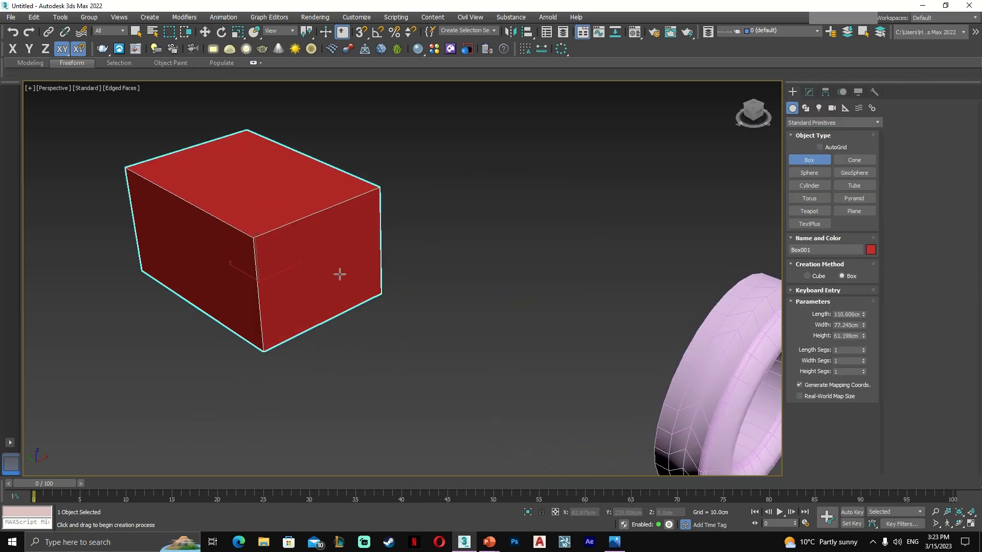
- Set the box's length, width and height segments to 3 each
click(863, 348)
click(863, 349)
click(864, 359)
click(863, 360)
click(863, 370)
click(864, 369)
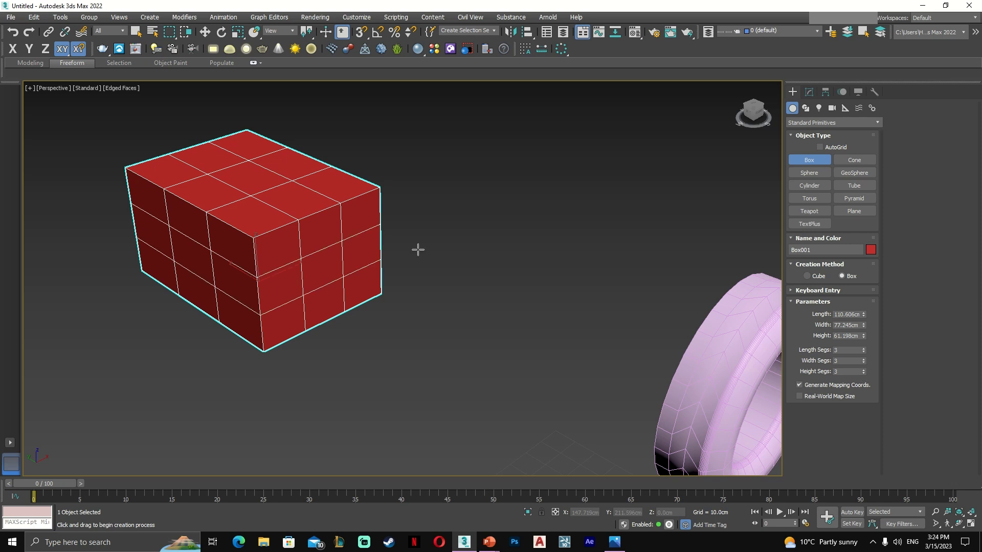
- Convert the box to an Editable Poly and show its sub-object levels
scroll(368, 231, up, 5)
key(w)
right_click(353, 205)
mouse_move(432, 327)
click(486, 338)
click(792, 133)
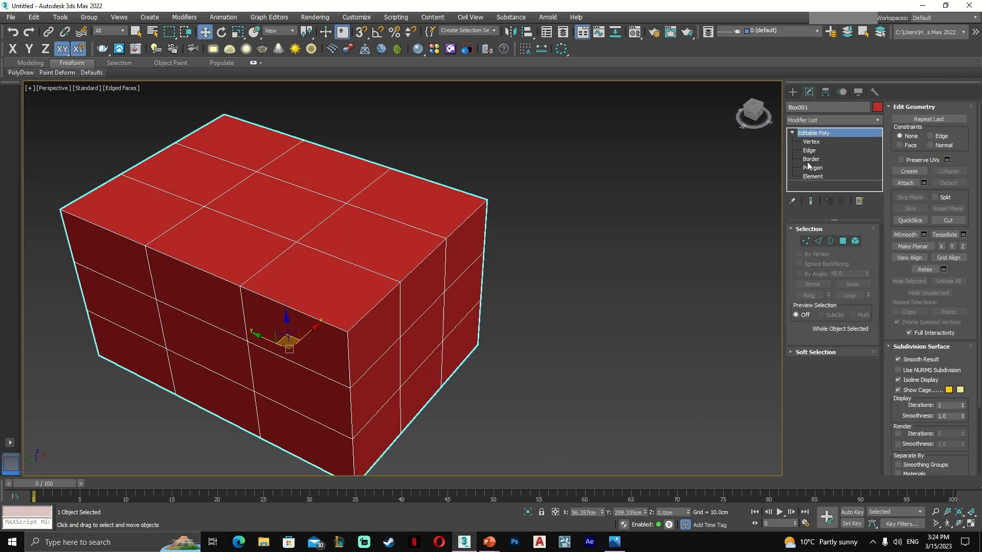
- Select one inner vertex on the box's top face and convert the selection to its four adjoining edges
click(811, 142)
scroll(273, 216, up, 5)
click(289, 285)
scroll(437, 268, down, 2)
alt+middle_drag(437, 268, 460, 298)
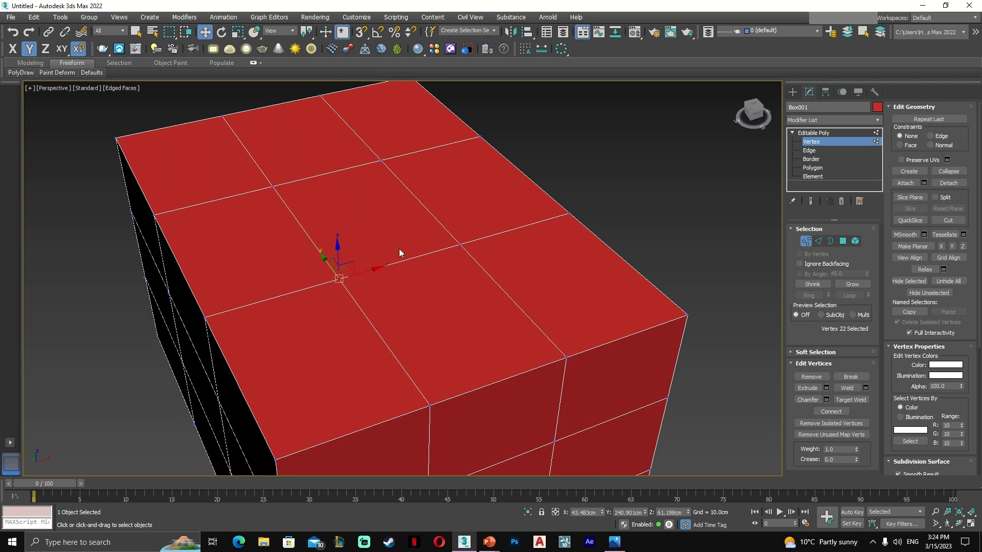
scroll(332, 269, up, 2)
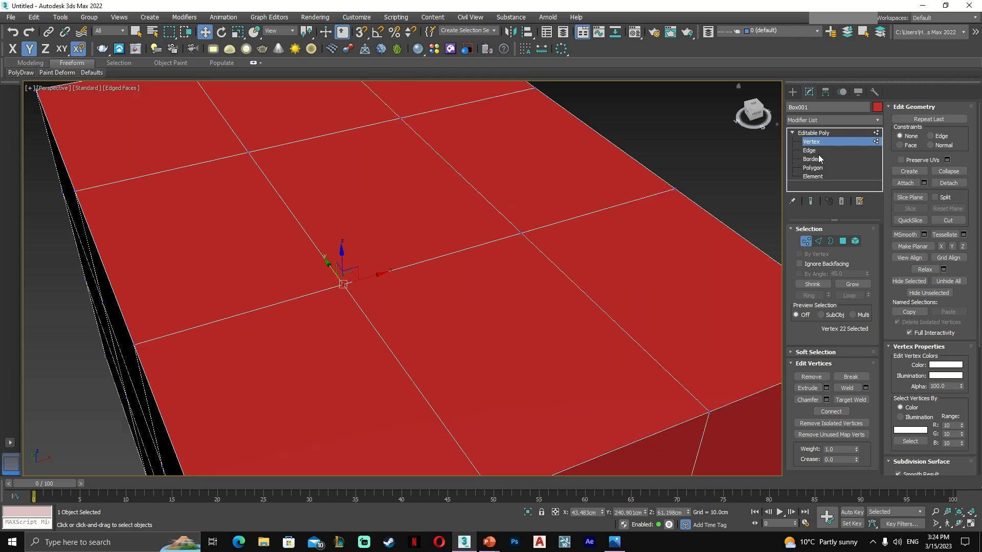
scroll(539, 234, down, 3)
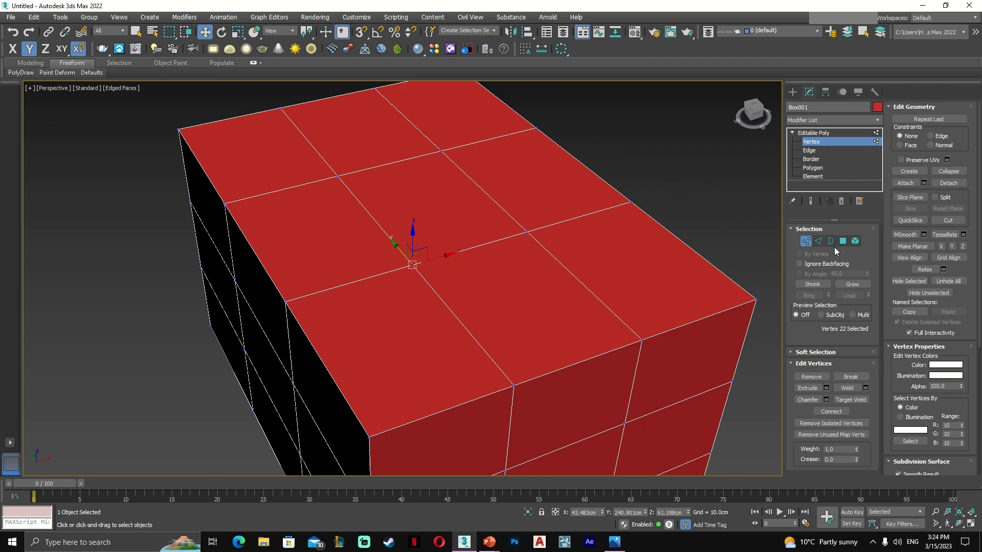
click(818, 242)
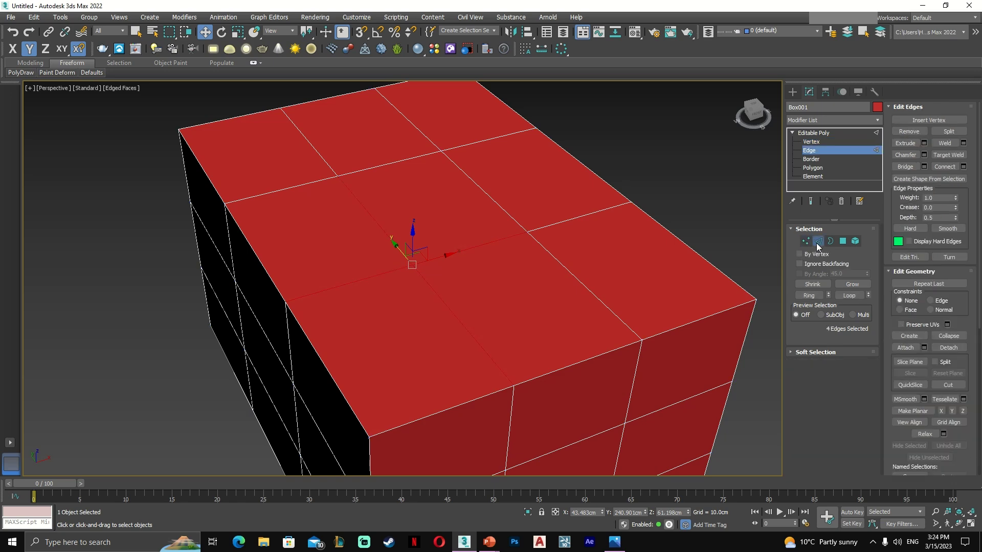
scroll(451, 297, up, 3)
alt+middle_drag(455, 311, 484, 252)
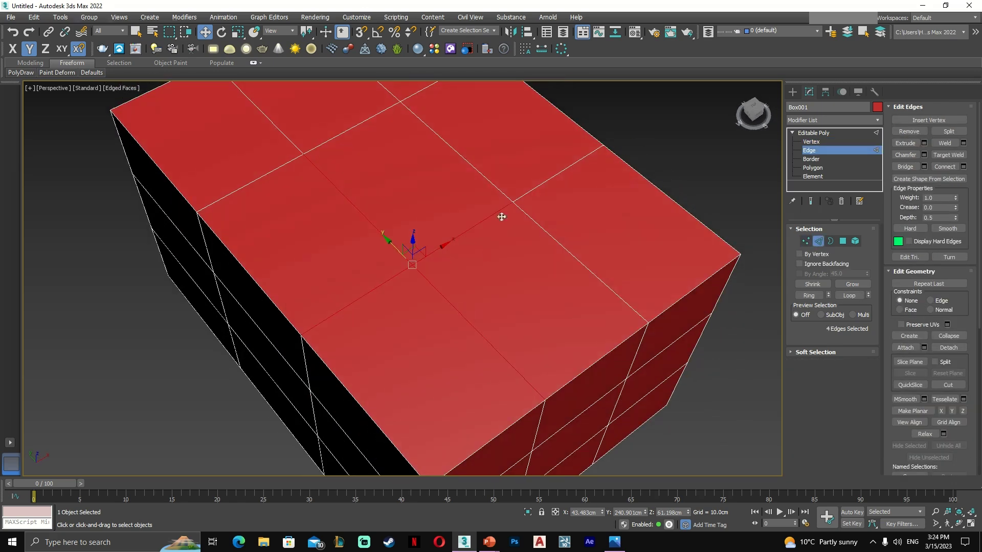
alt+middle_drag(375, 285, 469, 256)
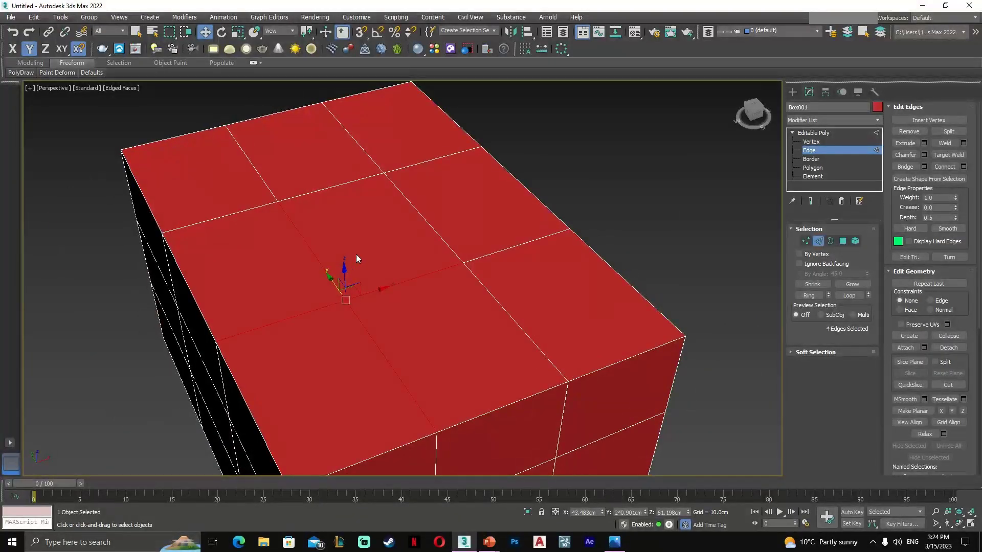
mouse_move(394, 293)
alt+middle_down()
mouse_move(373, 270)
mouse_move(400, 281)
alt+middle_up()
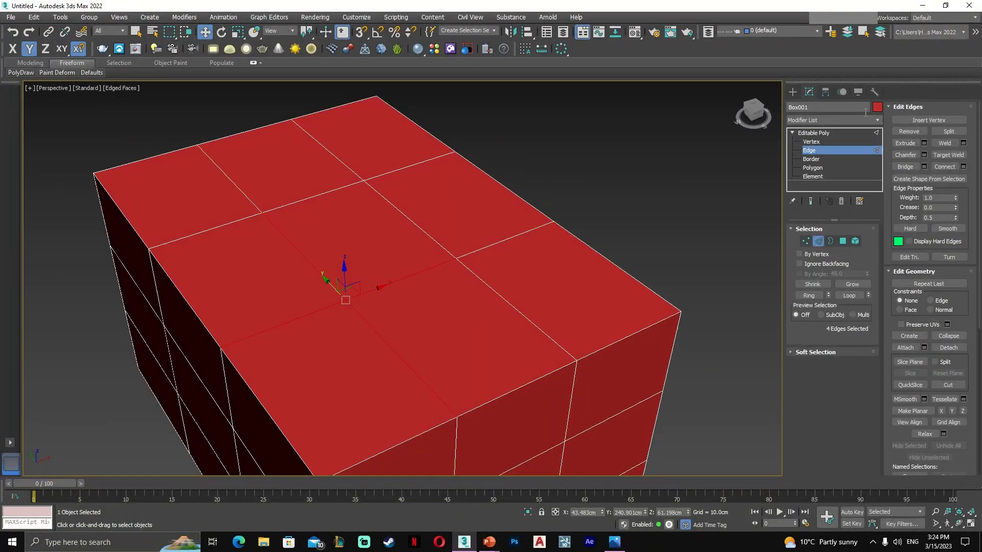
- Change the box's object color to pink-magenta so the selected edges stand out
click(877, 108)
click(466, 224)
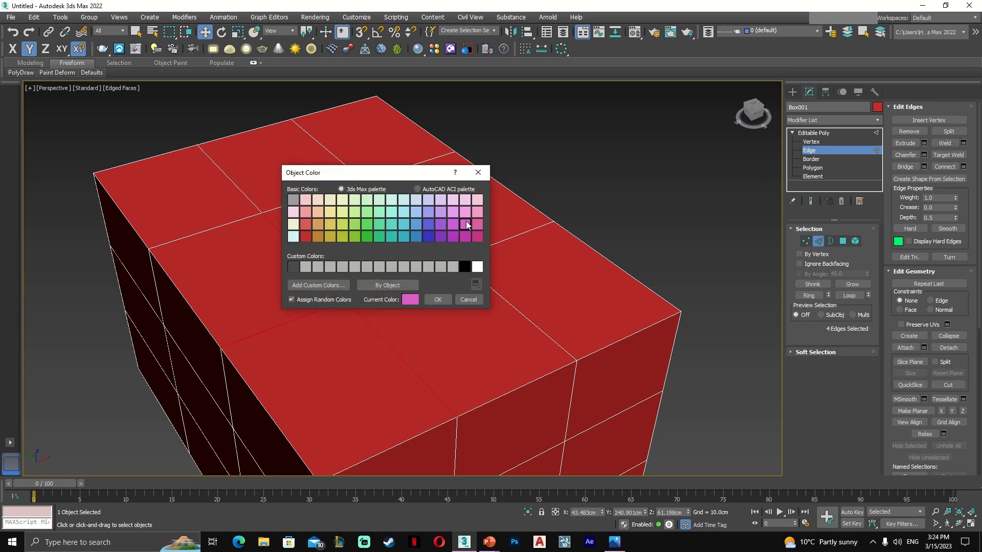
click(437, 300)
alt+middle_drag(438, 303, 541, 299)
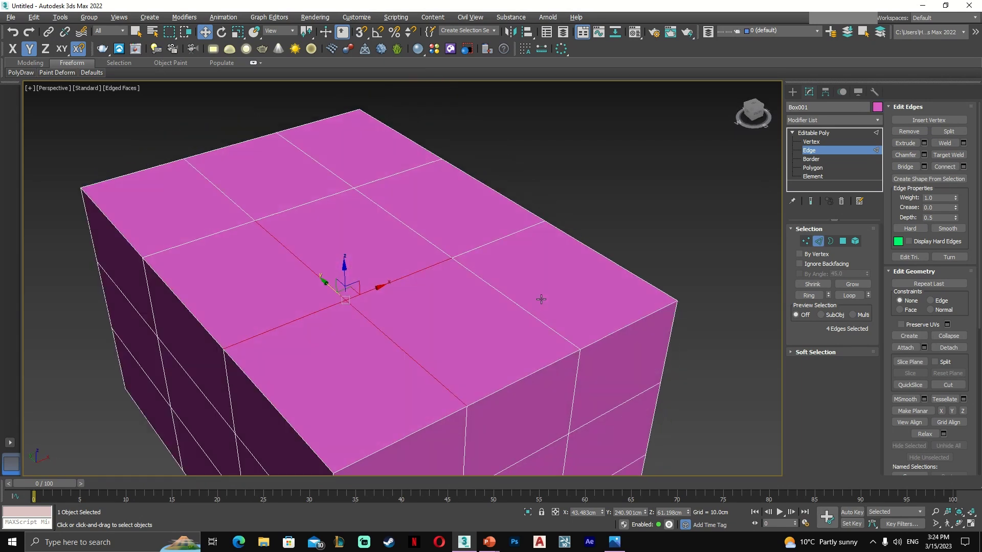
middle_drag(462, 314, 451, 305)
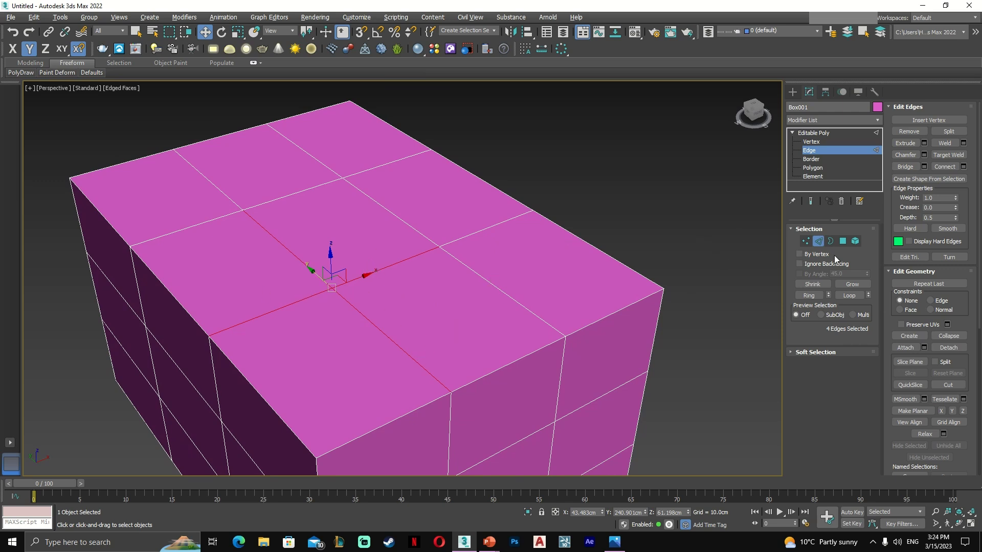
- Convert the four selected edges to their adjoining polygons, and undo the accidental deselection
ctrl+click(843, 241)
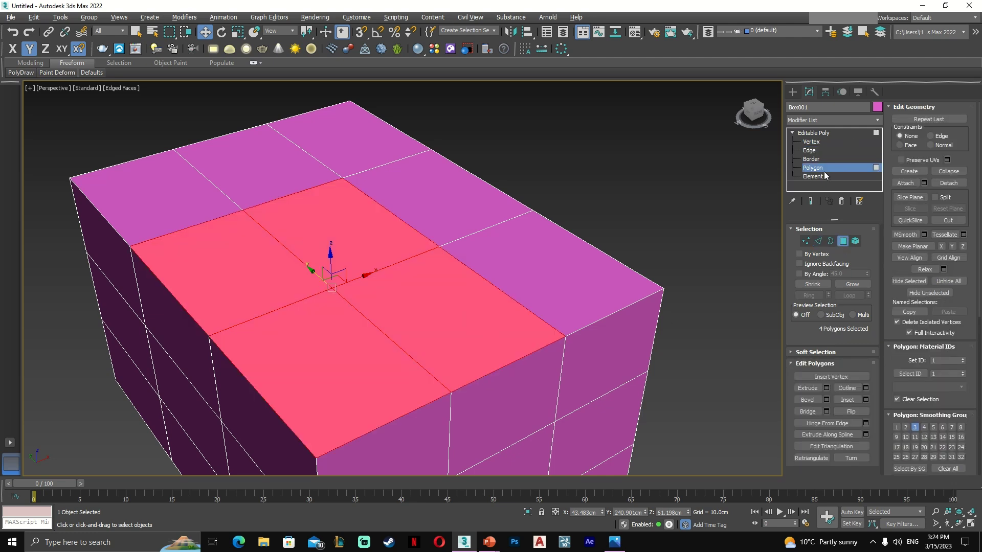
click(574, 195)
key(ctrl+z)
- Select a single inner edge on the box's top face and convert the selection to its two adjoining polygons
key(2)
click(377, 276)
scroll(399, 258, up, 5)
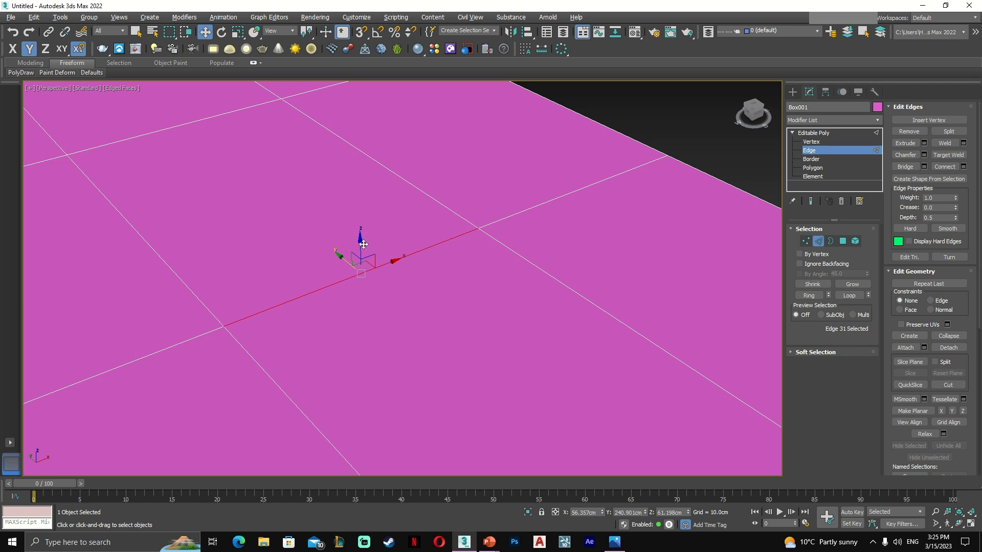
scroll(473, 332, down, 3)
alt+middle_drag(477, 287, 489, 246)
scroll(455, 305, down, 3)
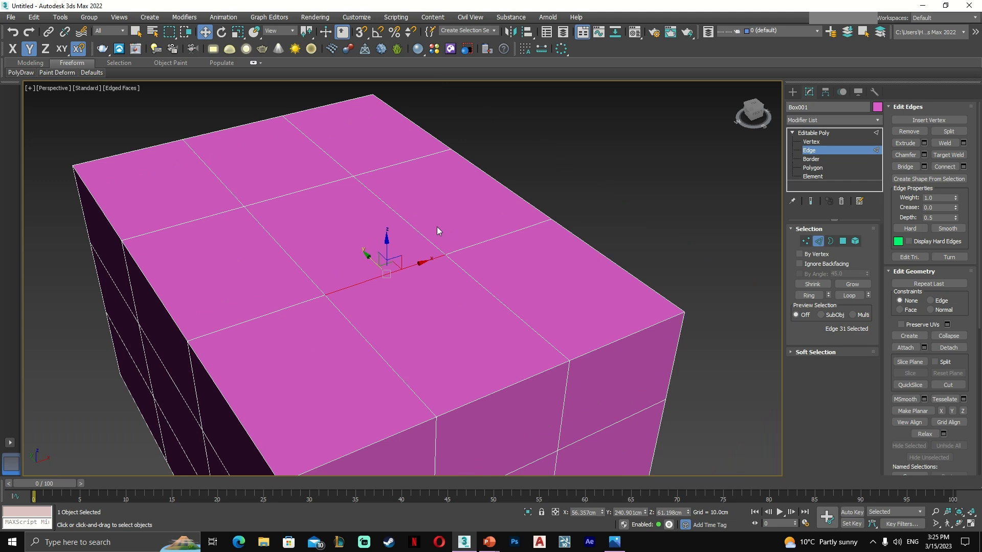
ctrl+click(843, 241)
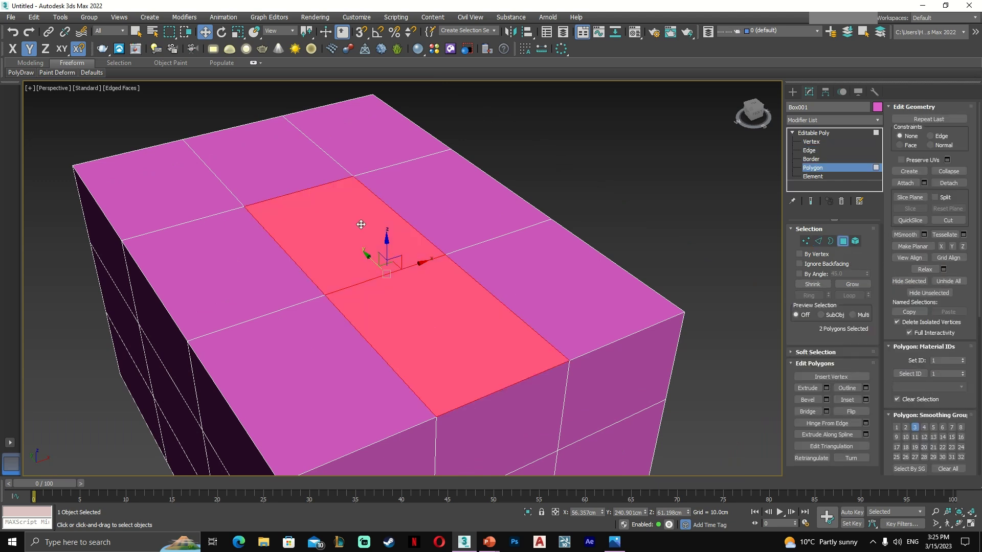
- Clear the box's polygon selection, leave its sub-object editing, and select the tire for modification
click(839, 133)
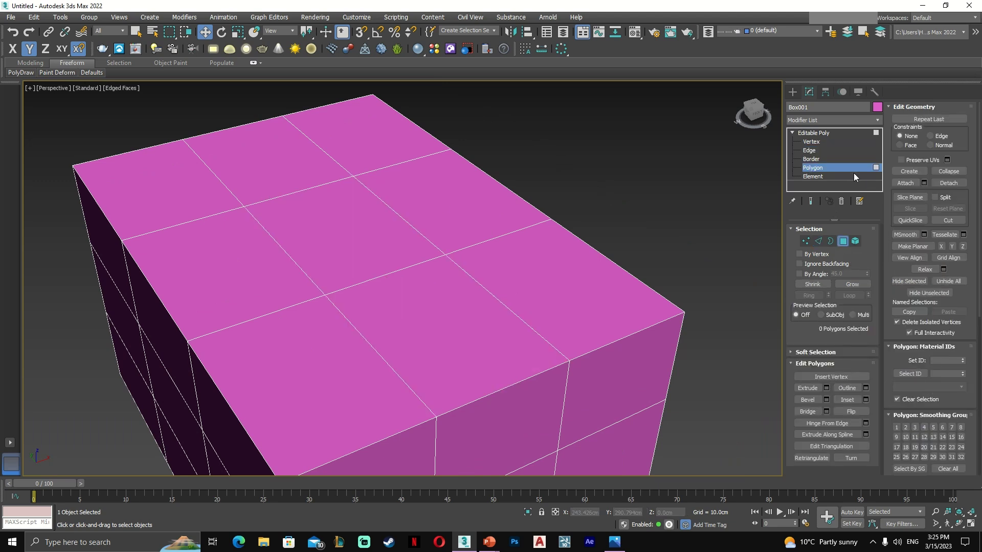
click(822, 168)
click(366, 234)
scroll(367, 234, down, 5)
middle_drag(499, 248, 360, 187)
scroll(454, 280, up, 3)
click(486, 291)
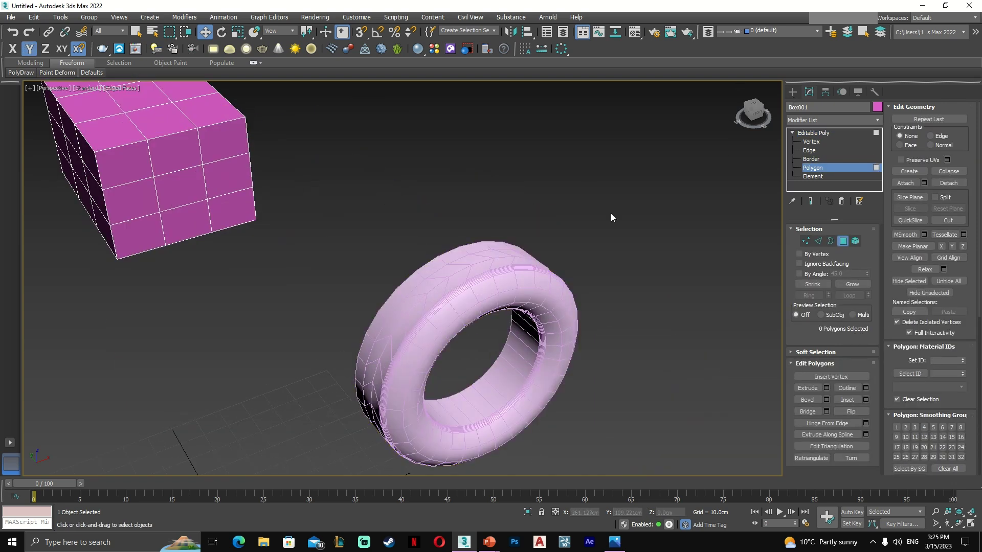
click(792, 92)
click(496, 270)
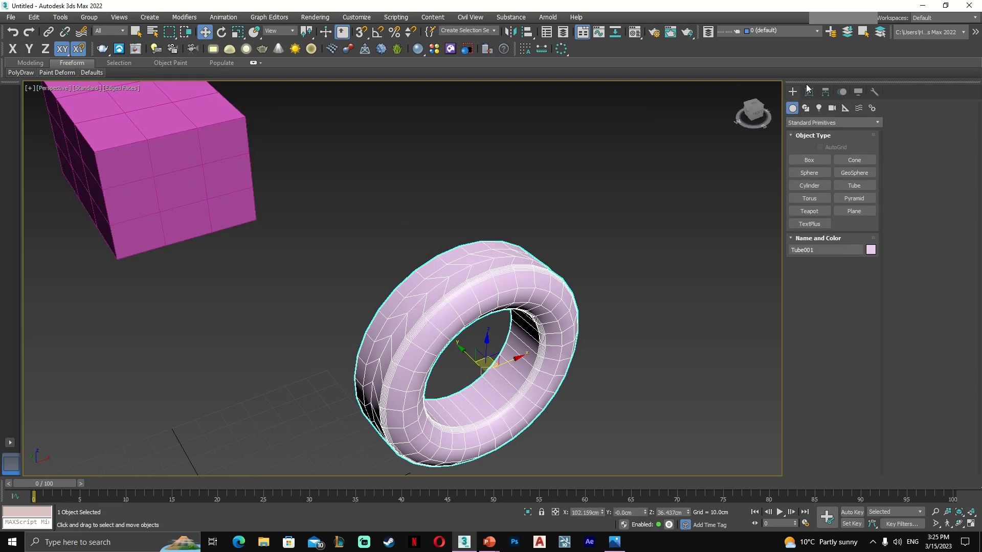
click(808, 92)
- Select three connected zigzag edges running across the tire's tread at the Edge level
scroll(428, 302, up, 4)
alt+middle_drag(397, 293, 509, 255)
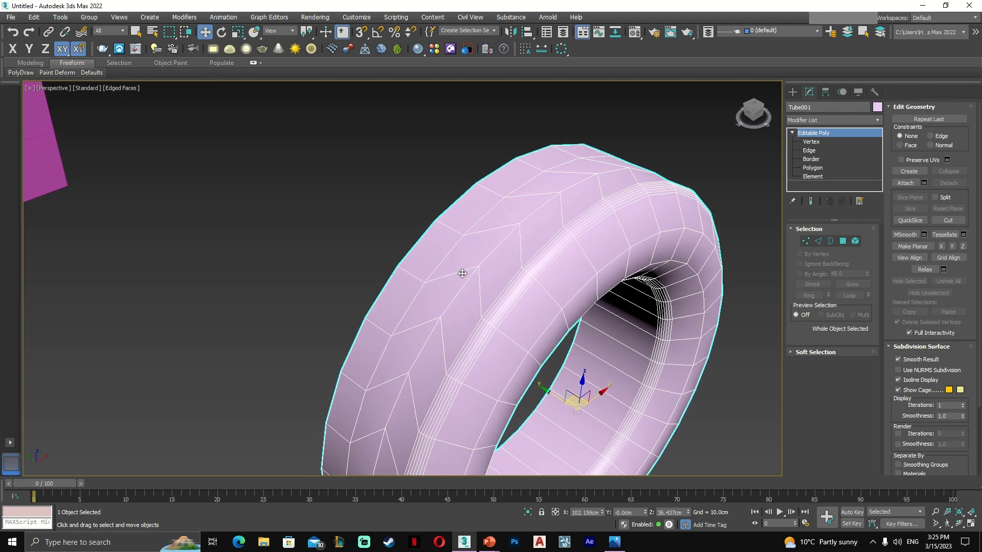
scroll(665, 230, up, 5)
click(809, 150)
scroll(593, 245, down, 2)
click(458, 270)
ctrl+click(487, 272)
ctrl+click(554, 270)
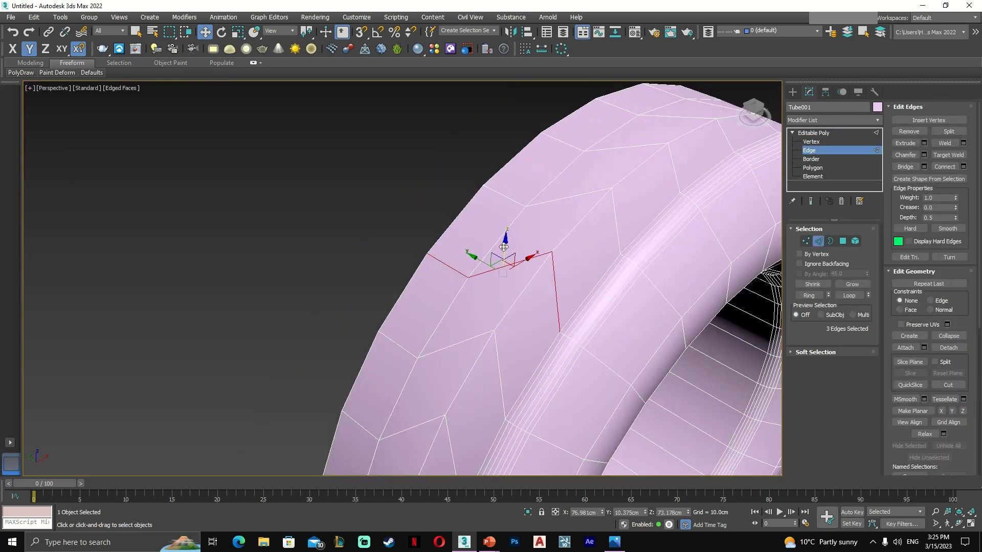
scroll(467, 229, down, 2)
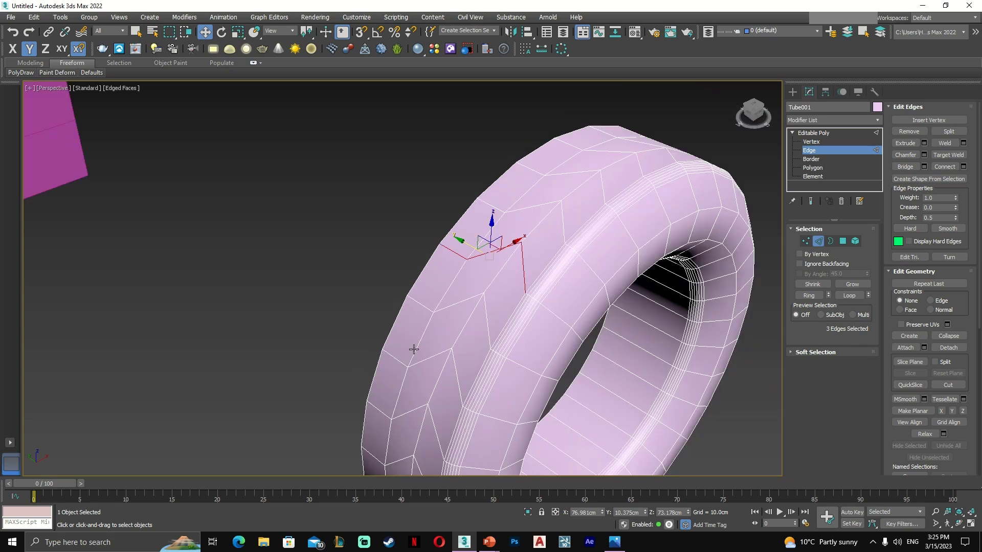
- Extend the three-edge zigzag selection to its ring around the whole tread and convert it to polygons
click(811, 297)
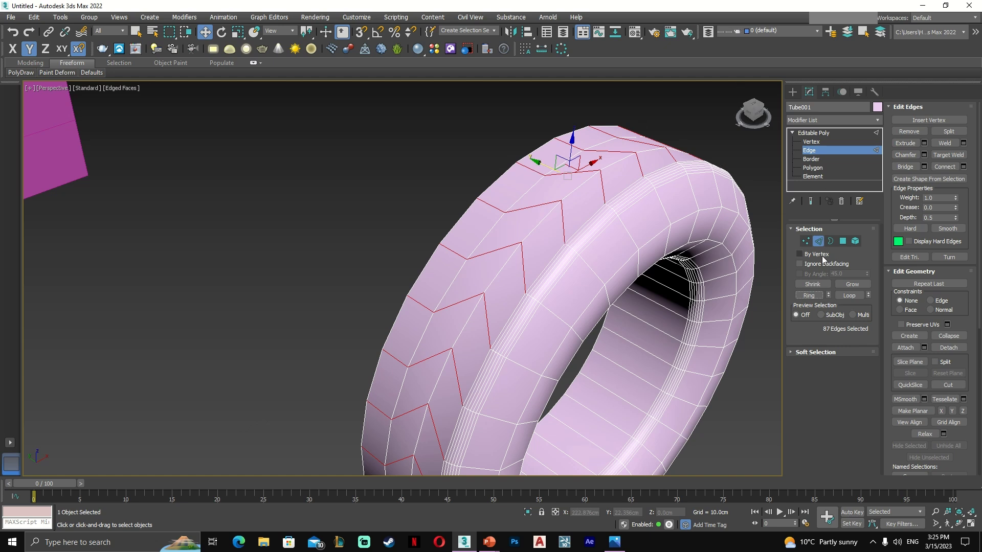
ctrl+click(842, 243)
scroll(614, 259, down, 4)
alt+middle_drag(615, 259, 665, 251)
- Inset the selected tread polygons individually, using By Polygon with an amount of 0.2 cm
click(866, 399)
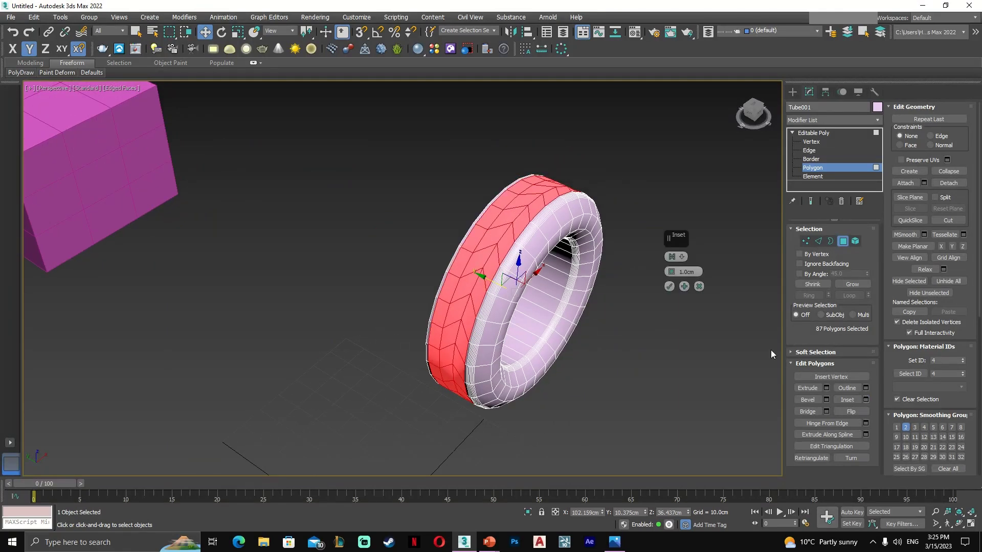
scroll(587, 256, up, 3)
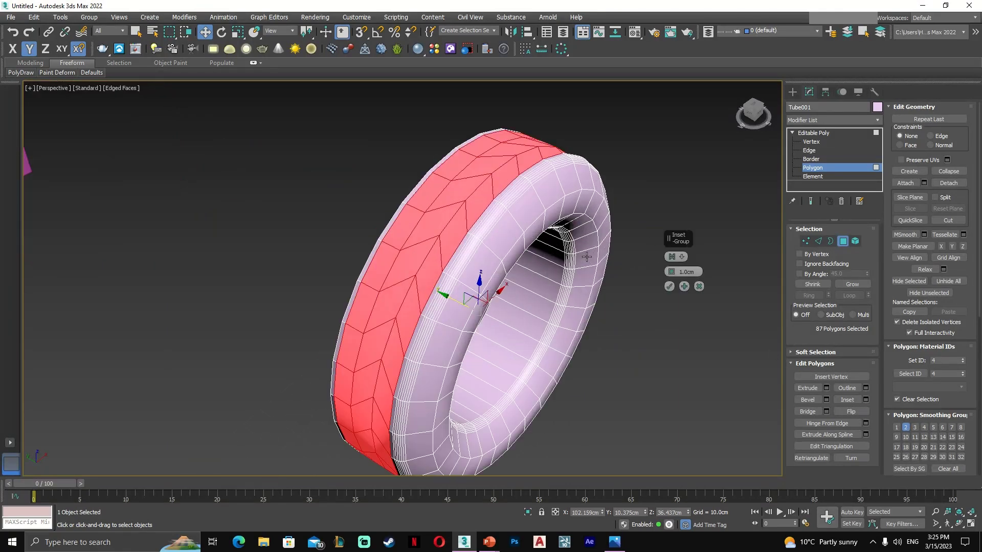
click(677, 256)
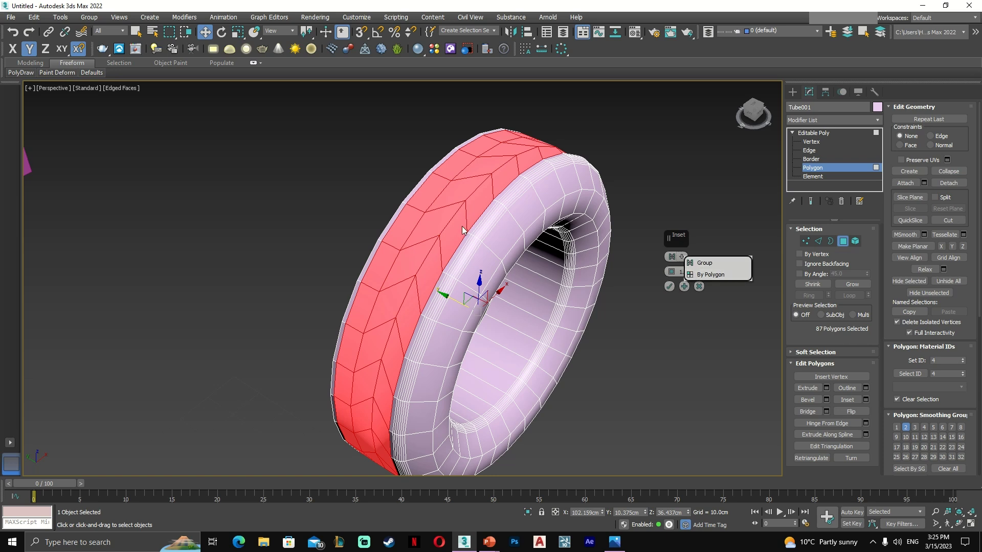
click(705, 275)
scroll(461, 217, up, 2)
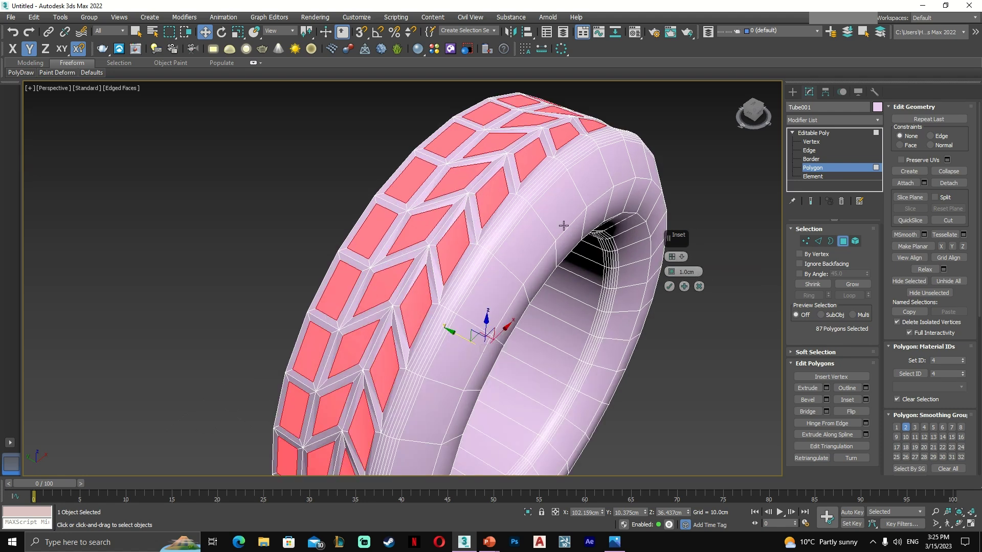
click(688, 273)
text(0.2)
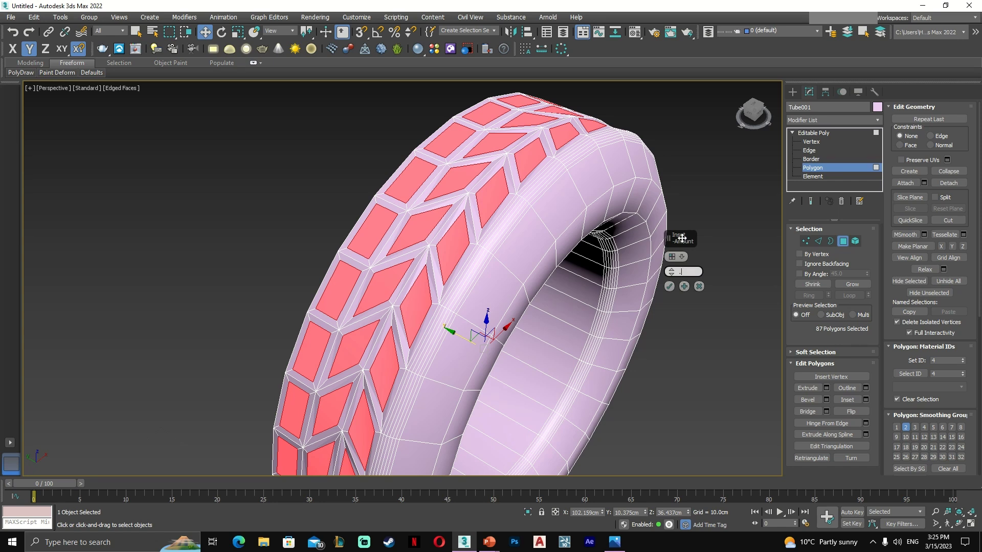
key(Return)
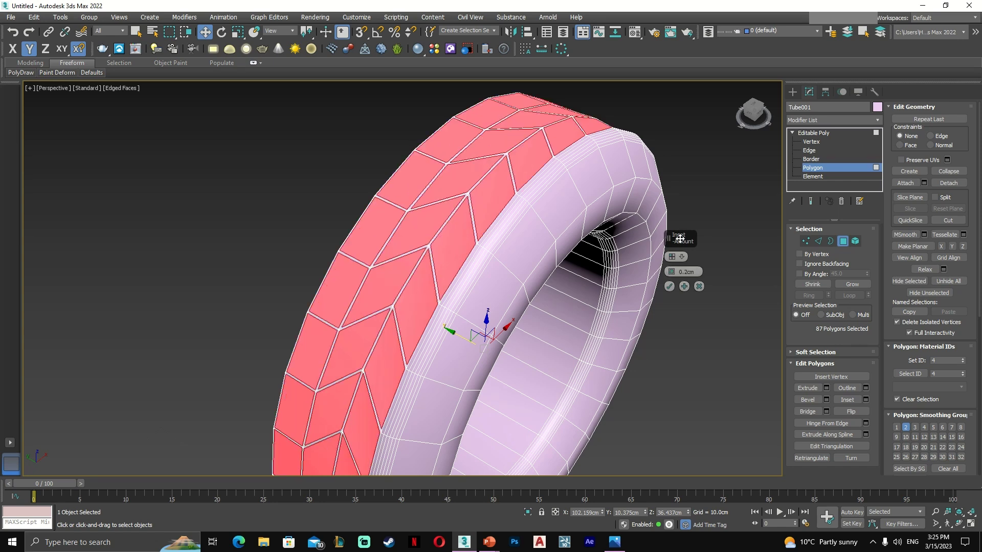
click(669, 287)
- Extrude the inset tread polygons with a height of 0.3 cm
alt+middle_drag(566, 282, 578, 284)
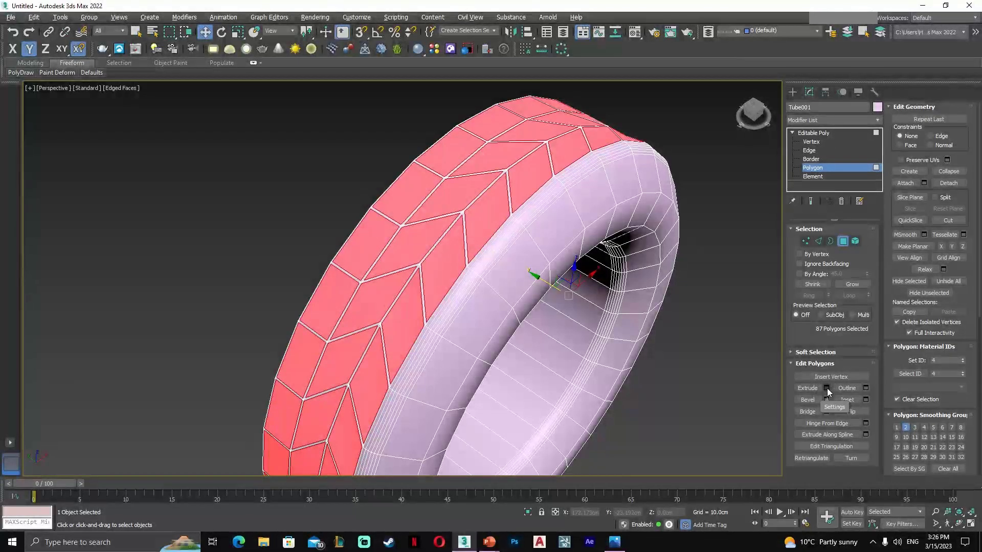
click(827, 390)
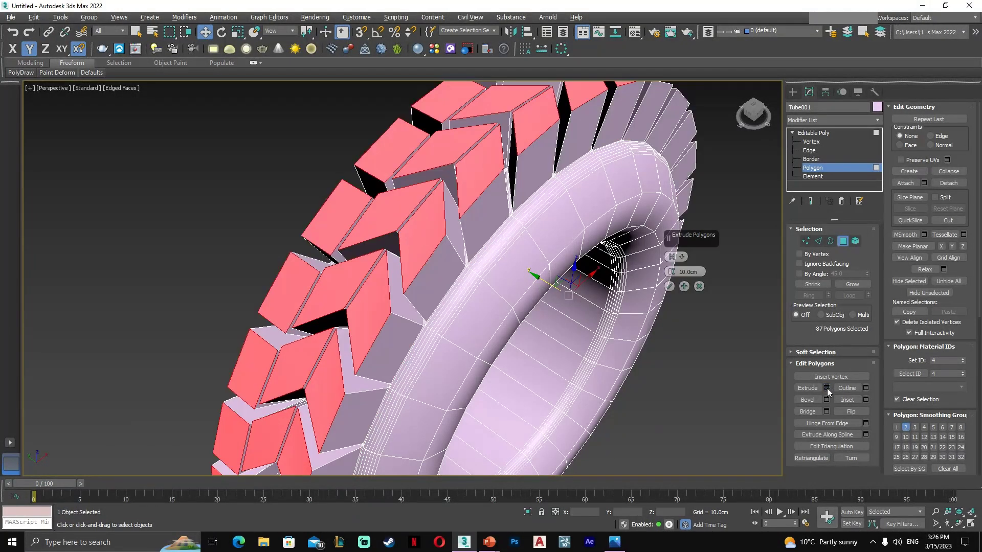
double_click(688, 272)
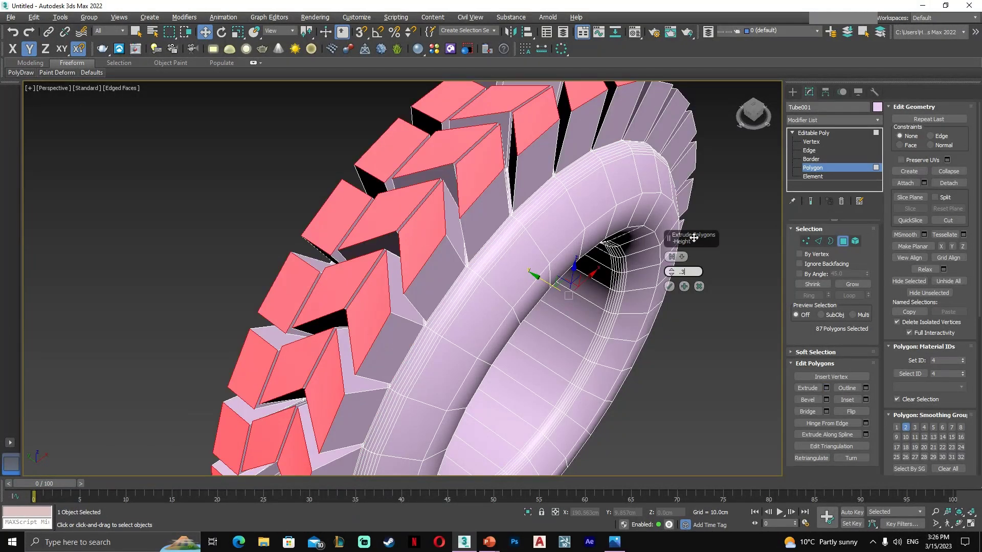
text(0.3)
key(Return)
mouse_move(517, 296)
alt+middle_down()
mouse_move(530, 271)
mouse_move(533, 285)
alt+middle_up()
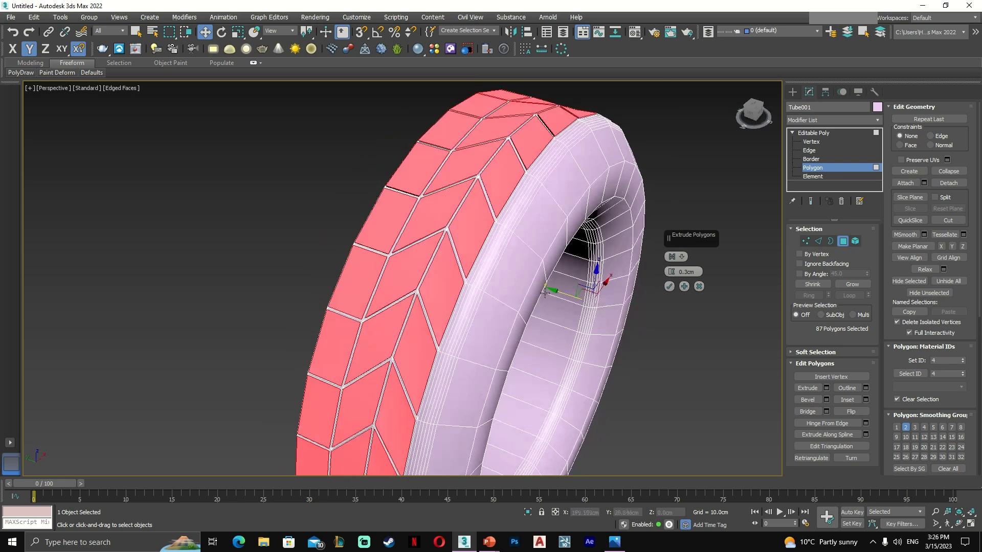
click(669, 287)
- Clear the tread polygon selection and leave the tire's sub-object editing
scroll(577, 339, down, 6)
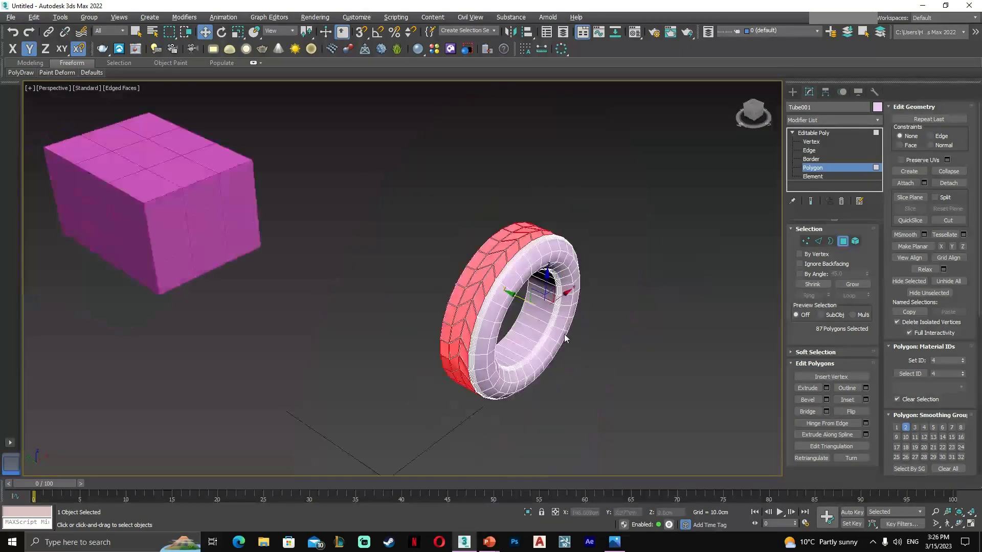
click(595, 333)
scroll(576, 309, up, 3)
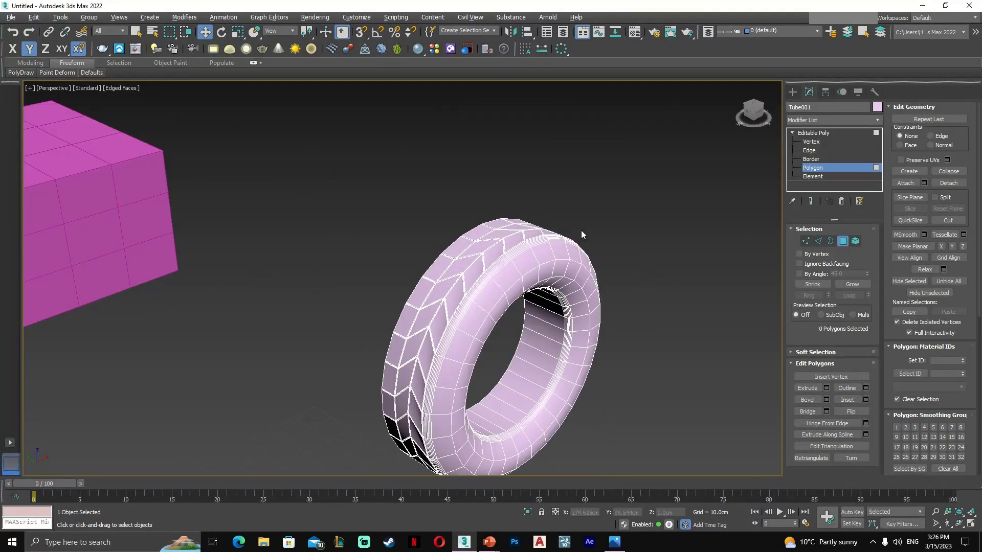
alt+middle_drag(509, 298, 530, 254)
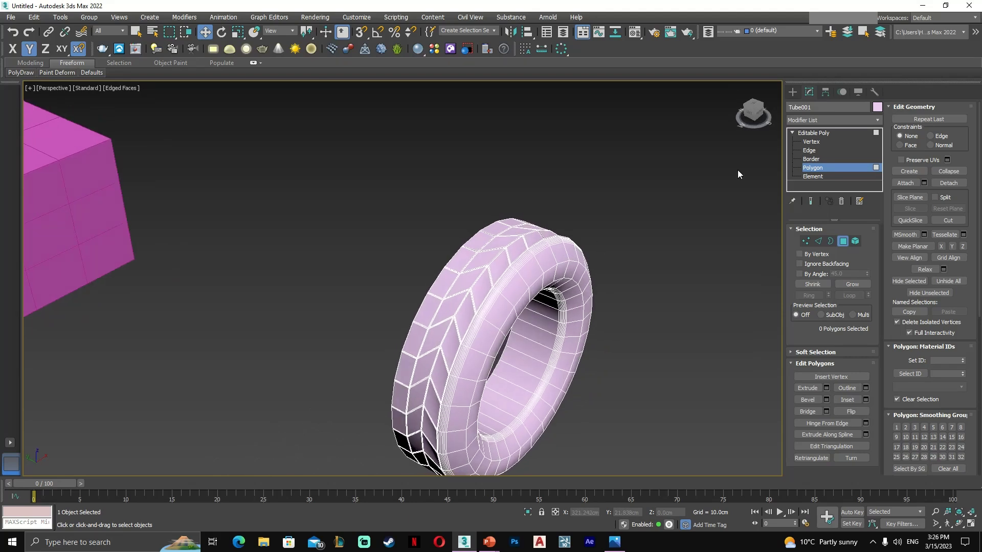
click(792, 92)
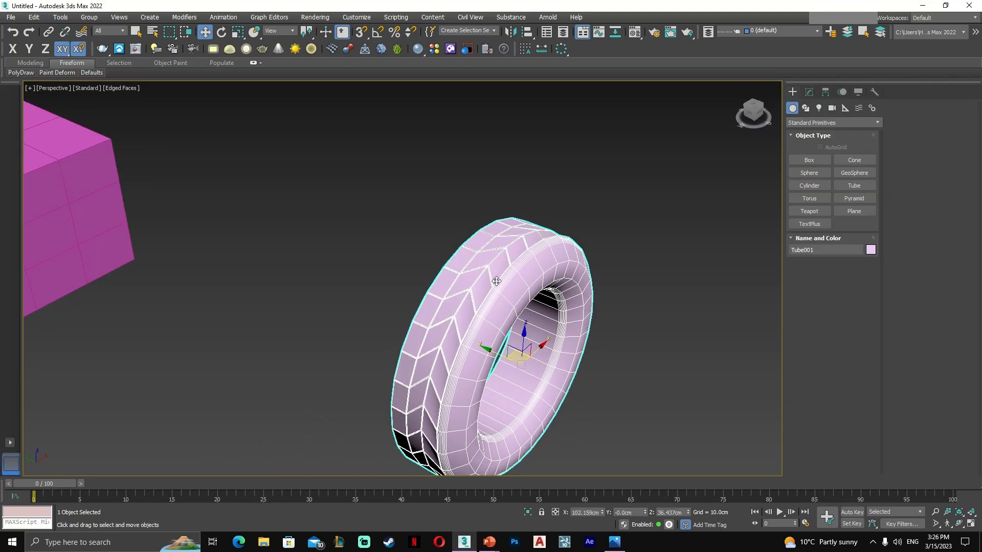
- Set up a mirror of the tire half with Y as the mirror axis and Copy as the clone type
scroll(496, 281, down, 3)
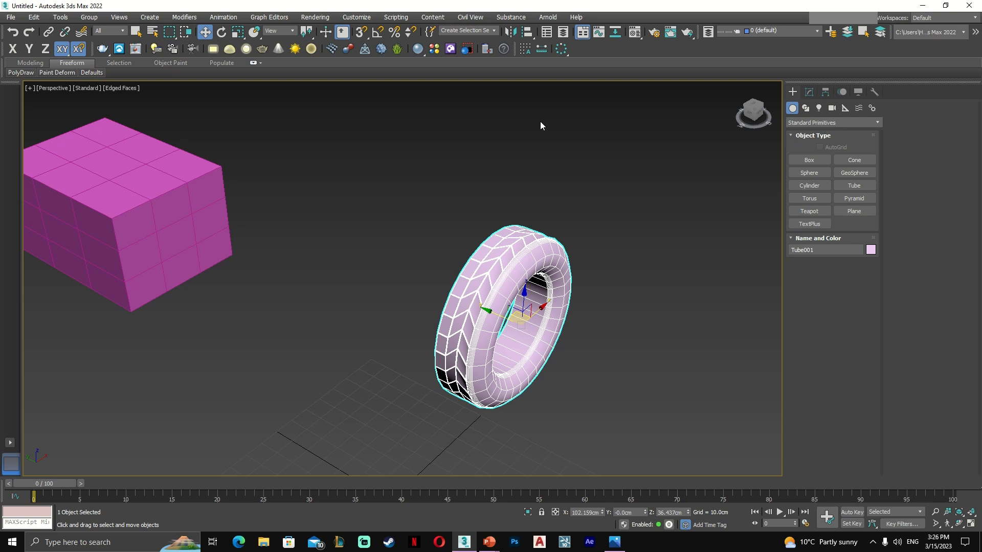
click(515, 34)
drag(486, 176, 667, 147)
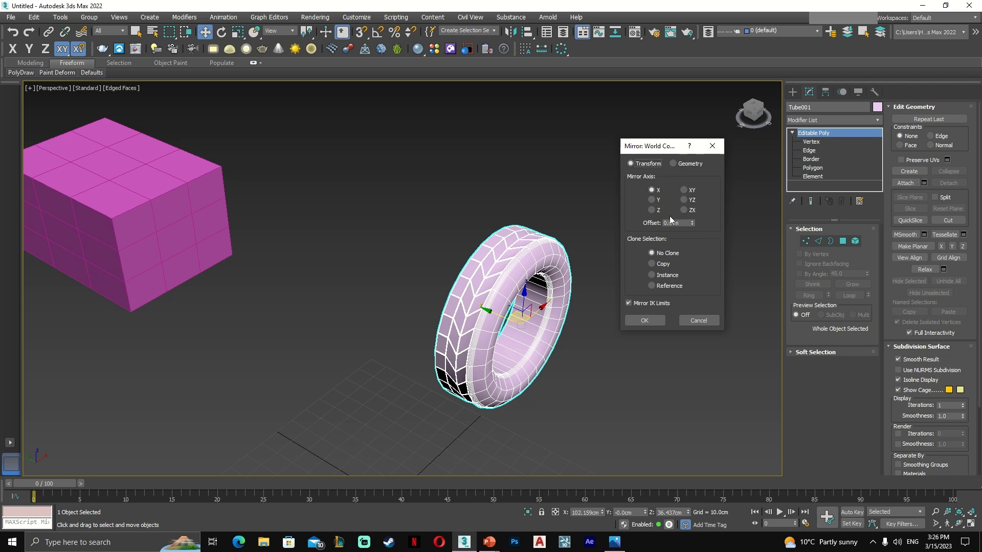
click(652, 200)
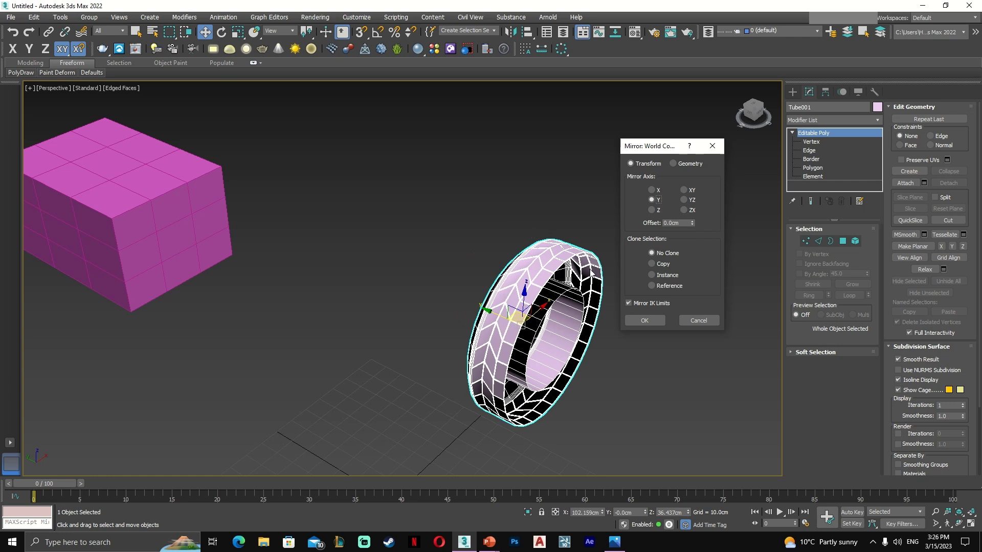
click(652, 190)
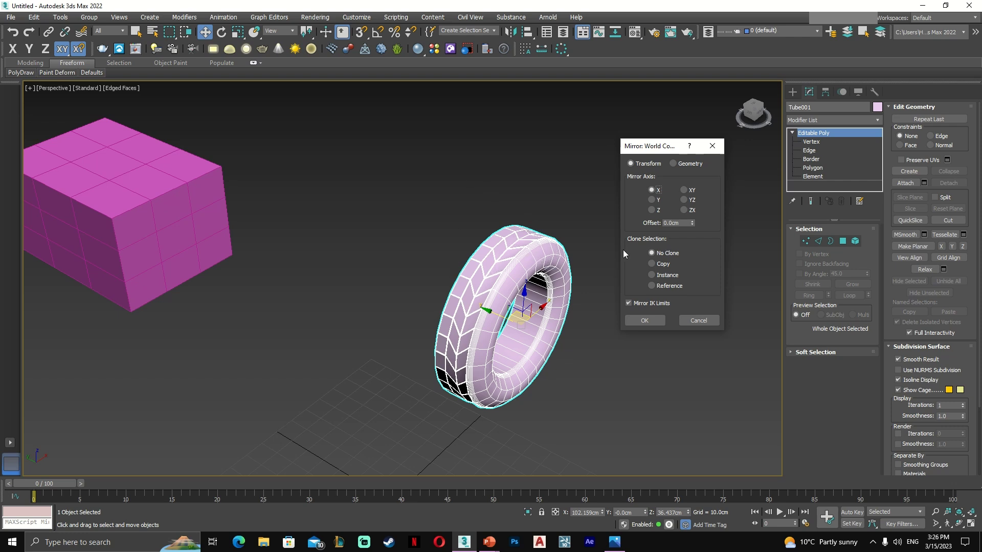
click(656, 262)
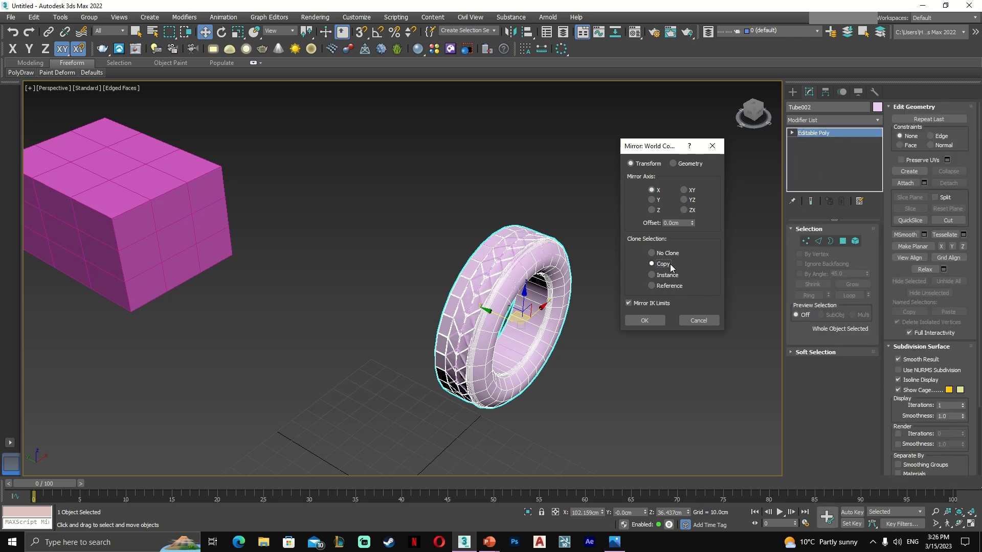
click(654, 200)
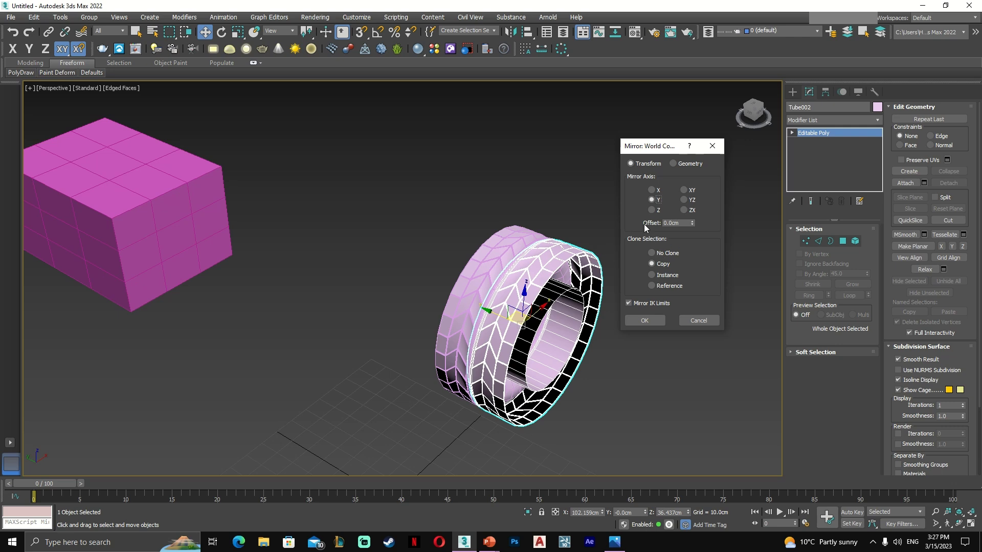
- Offset the mirrored copy by about 32.45 cm so the two tire halves meet at the tread, and accept the mirror
drag(692, 224, 685, 81)
drag(692, 222, 694, 180)
drag(693, 227, 695, 190)
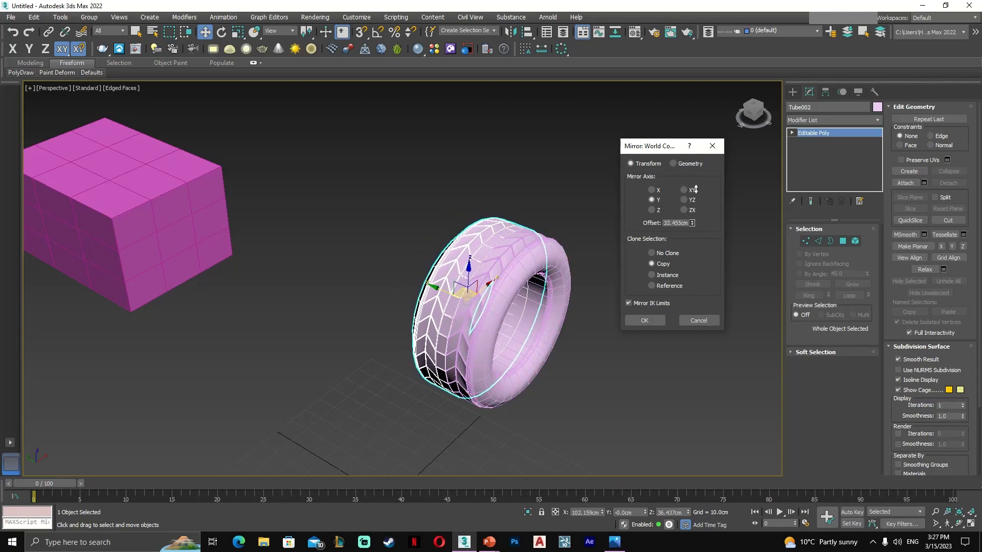
click(645, 321)
- Deselect the mirrored tire half and turn off the Edged Faces display in the viewport
alt+middle_drag(641, 324, 616, 285)
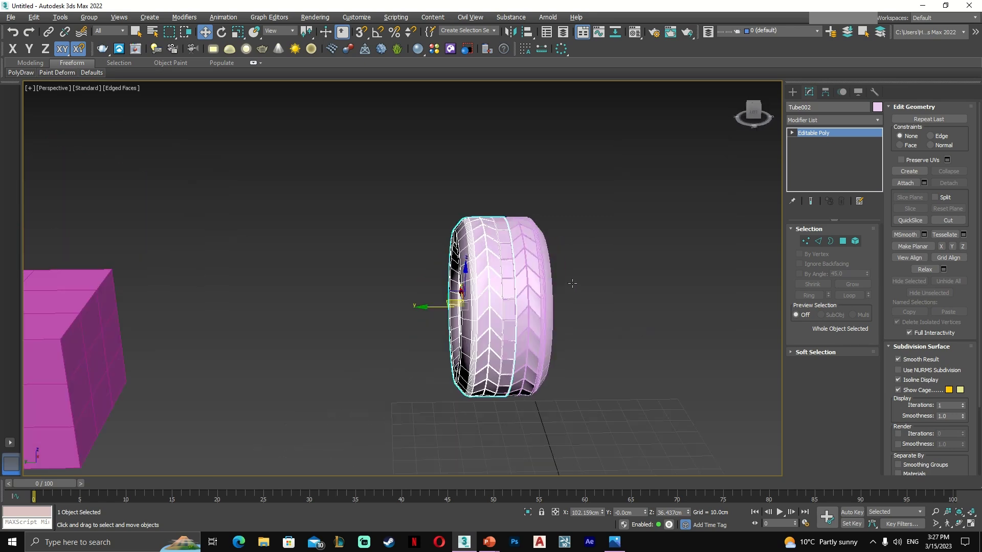
click(615, 285)
key(F4)
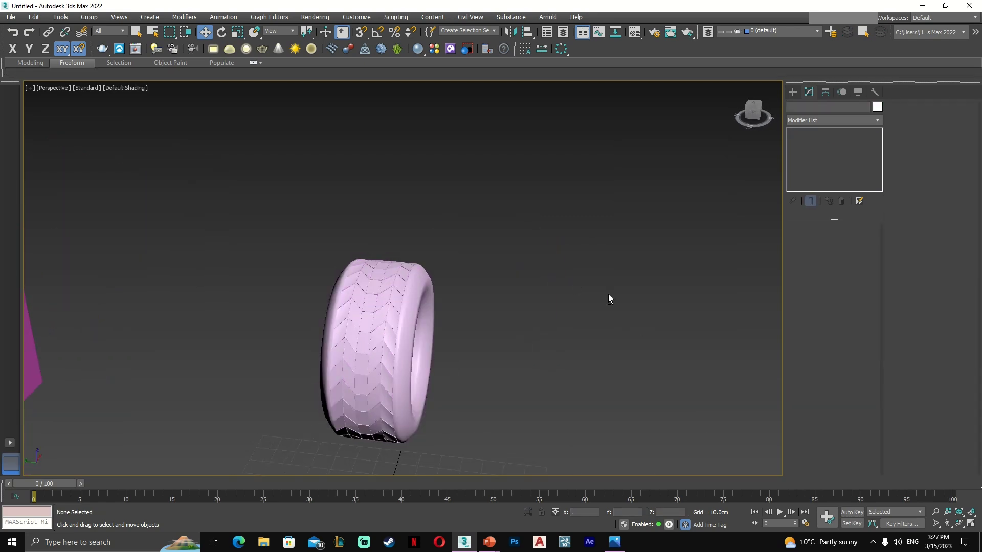
mouse_move(480, 302)
alt+middle_down()
mouse_move(458, 303)
mouse_move(521, 311)
alt+middle_up()
- Attach the mirrored half to the original tire half as one object, and leave the Attach command
click(368, 277)
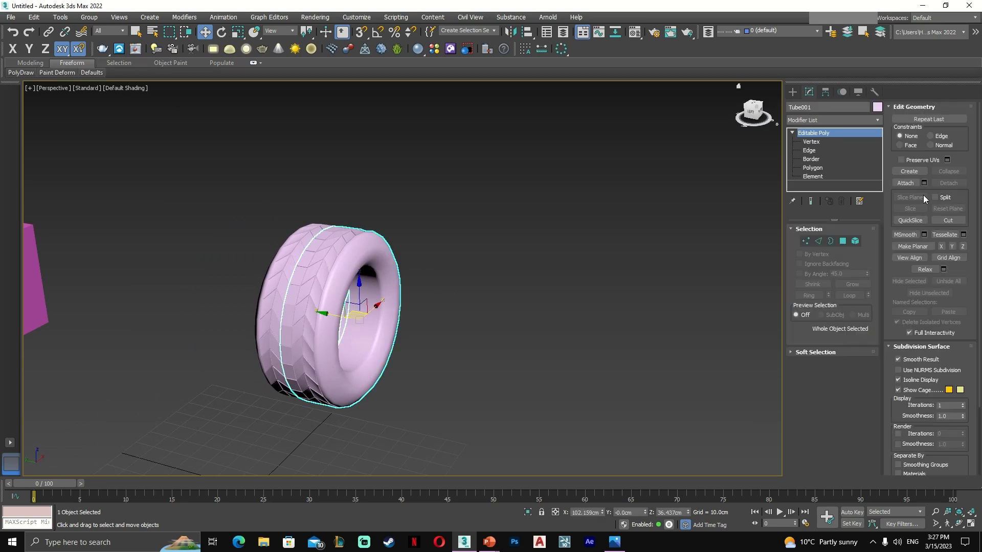
click(908, 184)
mouse_move(480, 218)
alt+middle_down()
mouse_move(443, 246)
mouse_move(457, 233)
mouse_move(493, 229)
alt+middle_up()
scroll(348, 248, up, 3)
scroll(373, 219, down, 2)
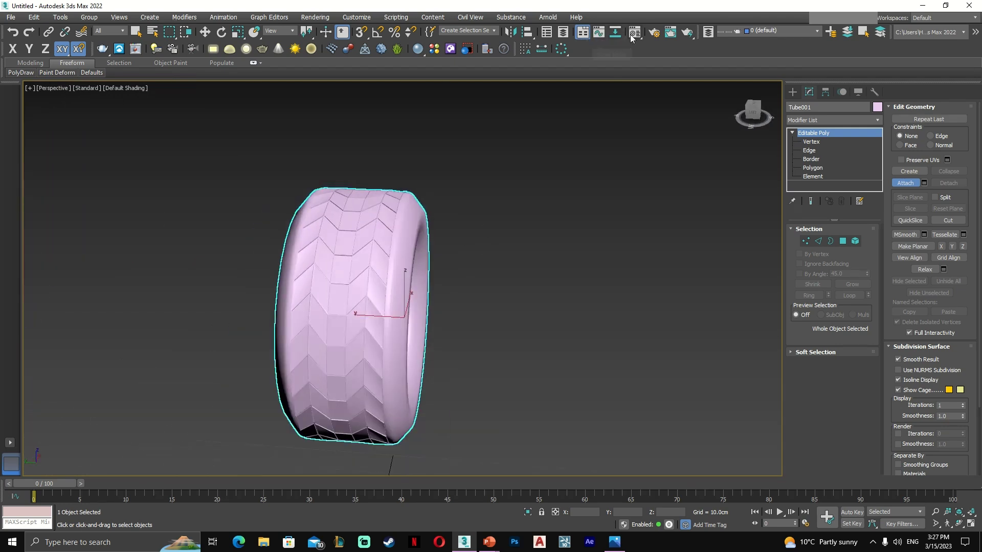
alt+middle_drag(449, 219, 333, 216)
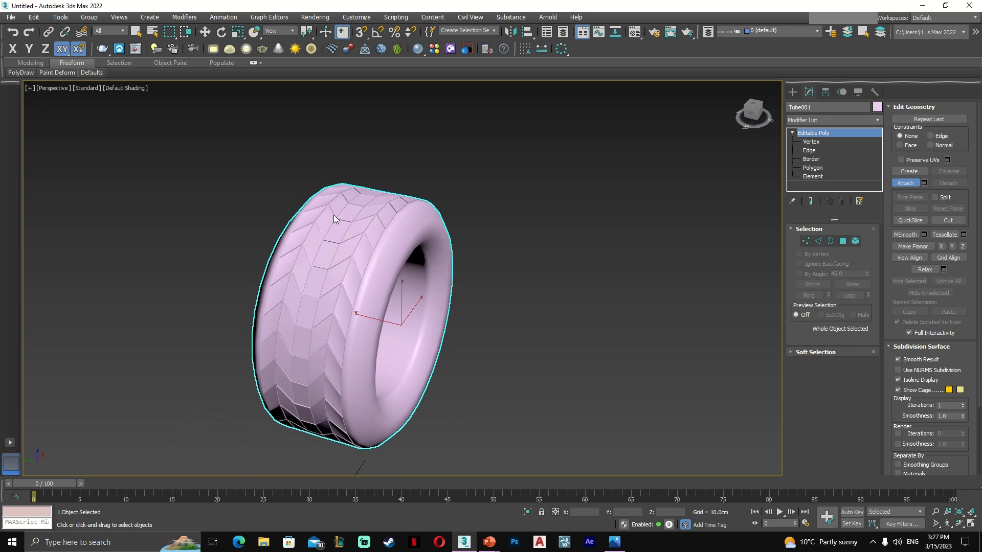
scroll(318, 221, down, 2)
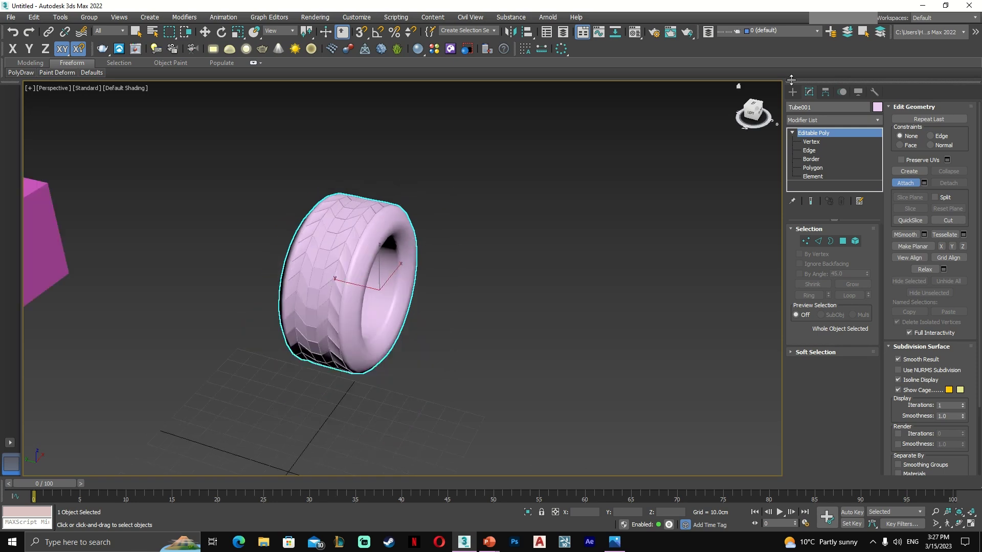
key(w)
click(793, 92)
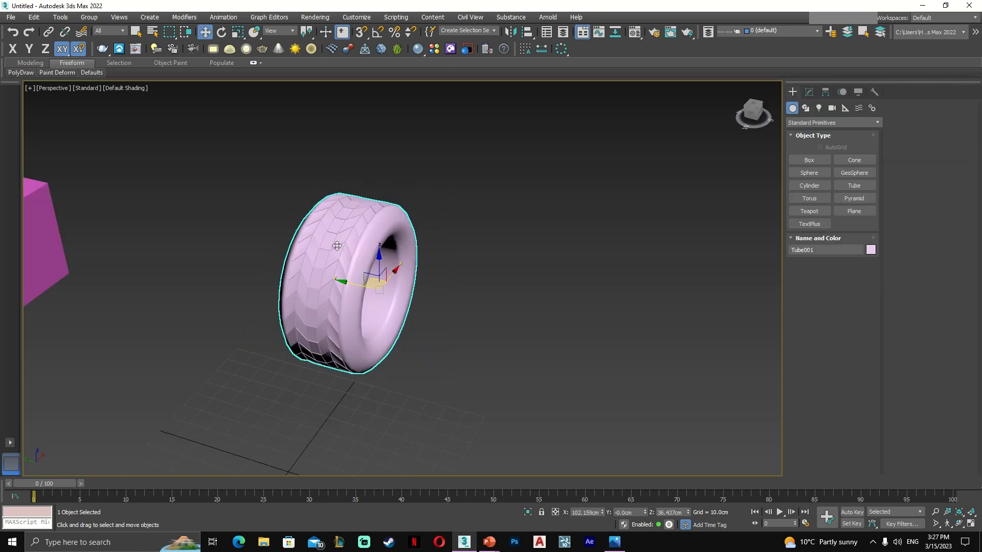
- Create a teapot with a radius of about 36 cm in the empty space beside the tire
scroll(338, 246, down, 2)
scroll(408, 276, up, 3)
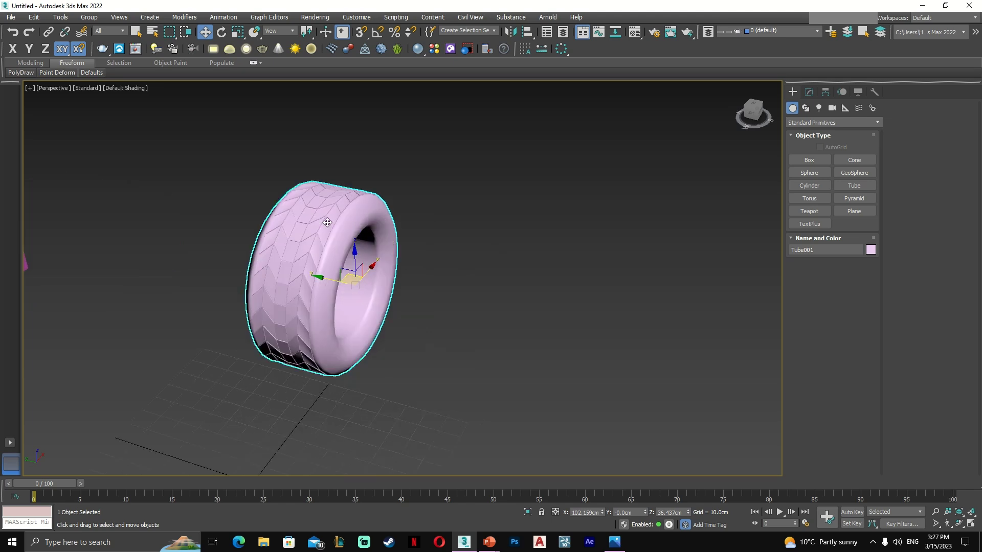
middle_drag(506, 221, 291, 264)
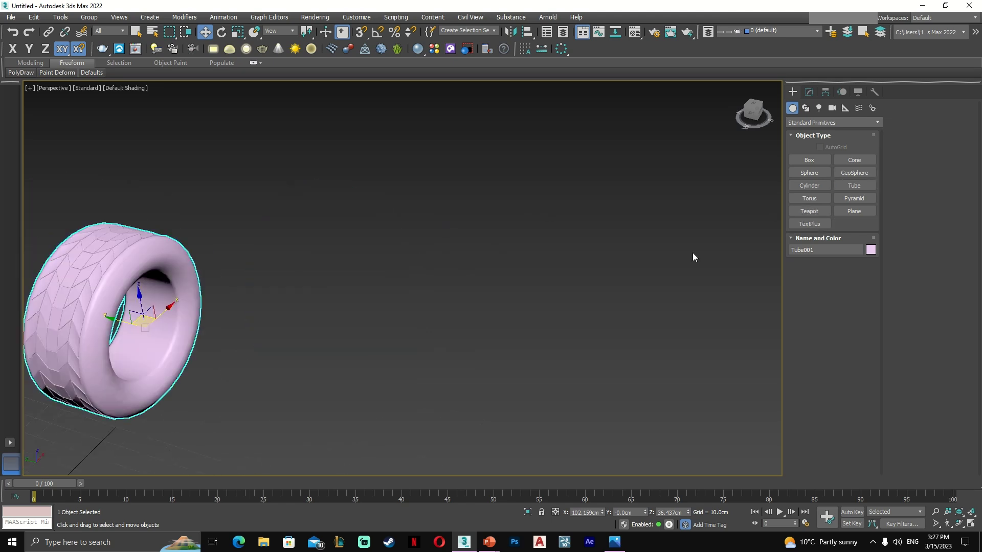
scroll(484, 275, down, 3)
middle_drag(484, 275, 517, 231)
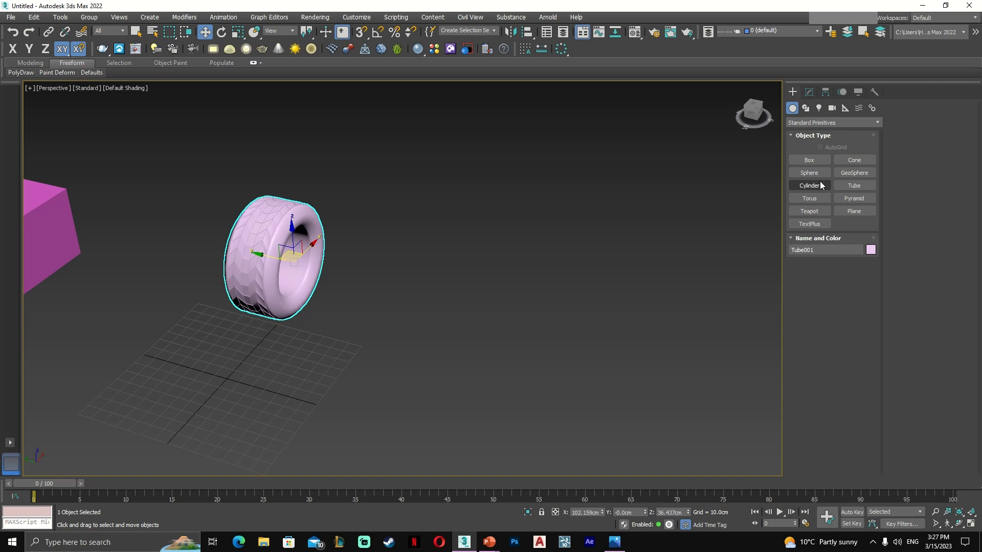
click(809, 210)
drag(602, 283, 589, 315)
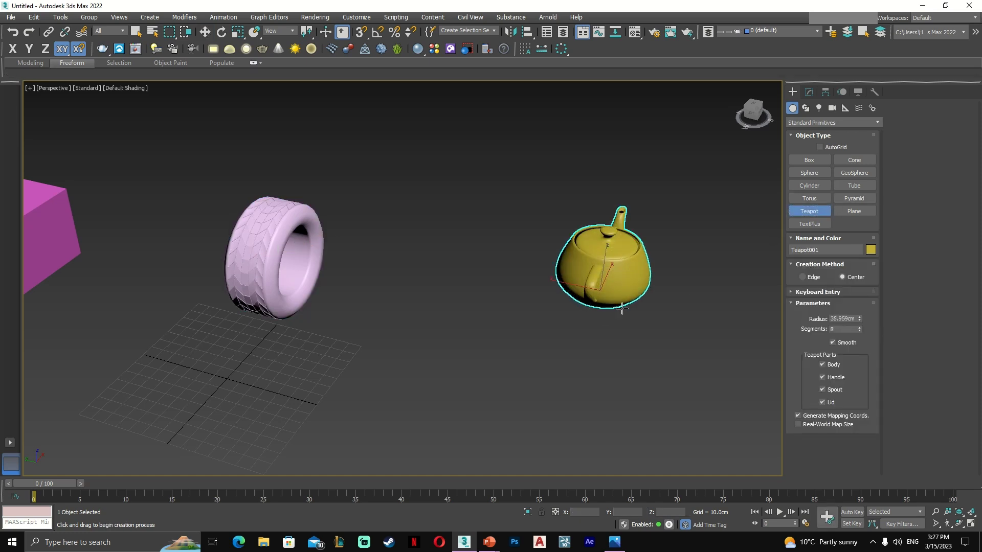
middle_drag(715, 254, 642, 279)
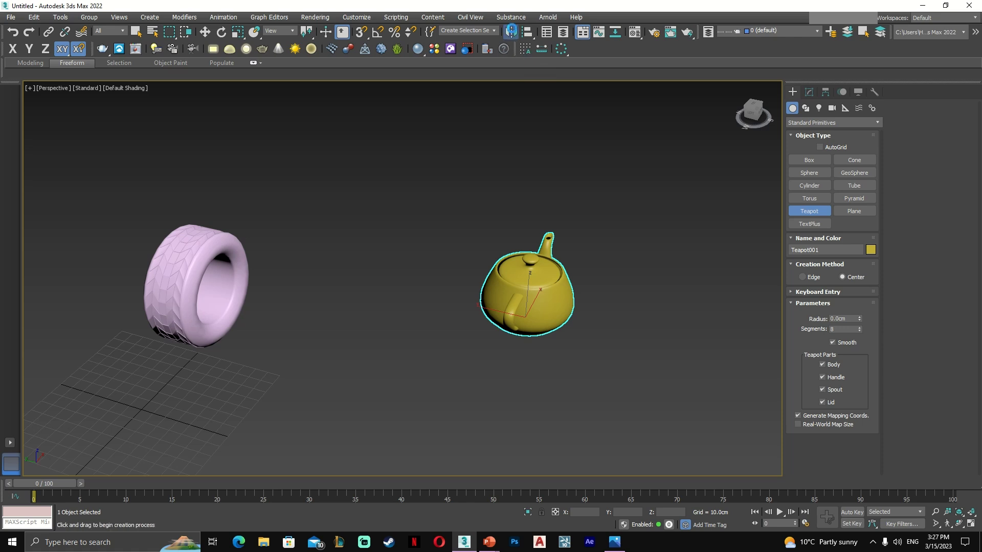
- Start the Mirror tool on the teapot and preview the result across the X, Y and Z axes with No Clone
click(513, 37)
drag(475, 176, 677, 165)
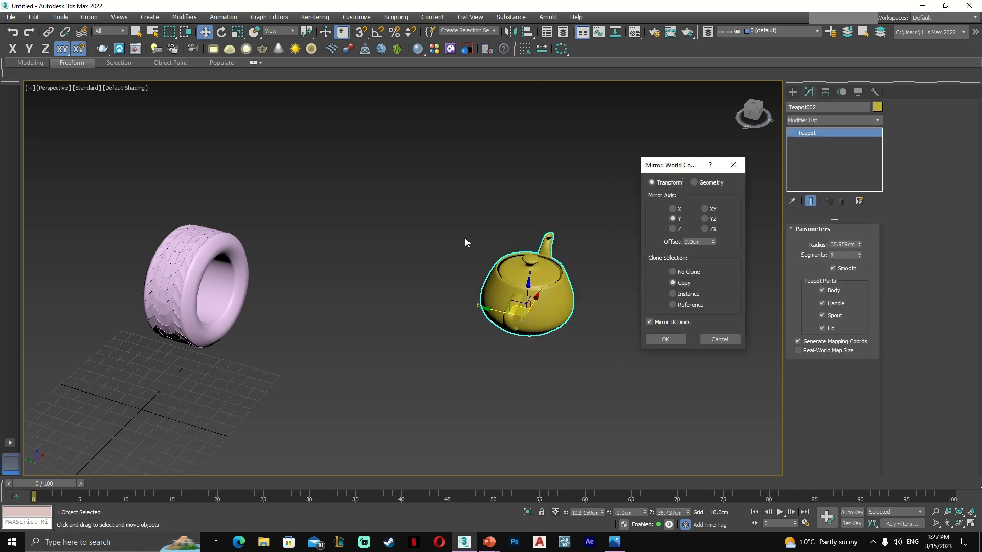
click(673, 272)
click(673, 229)
click(674, 211)
click(673, 219)
click(673, 229)
click(673, 219)
- Try a mirrored copy of the teapot across the Z axis with an offset of about -12.8 cm, and cancel the mirror
click(681, 284)
click(673, 229)
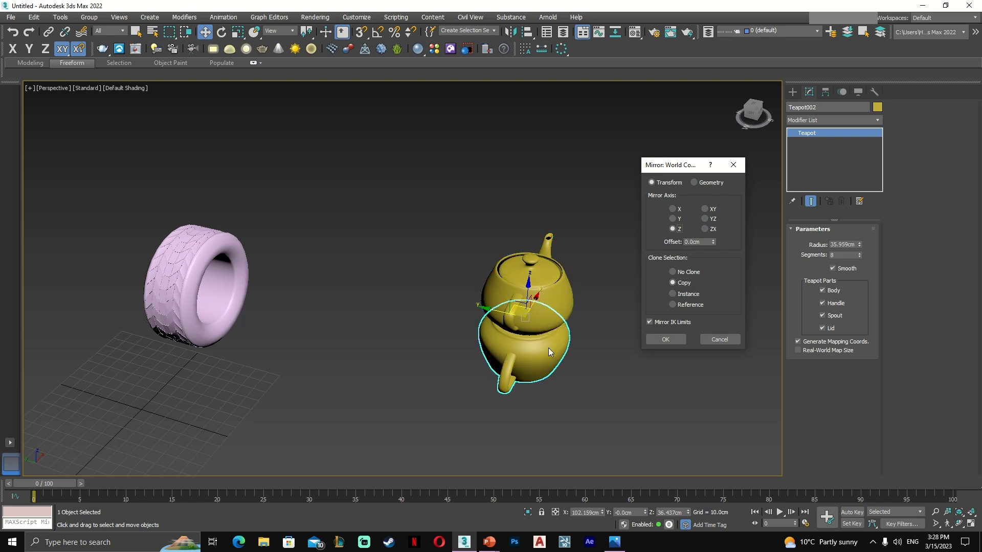
drag(714, 240, 708, 379)
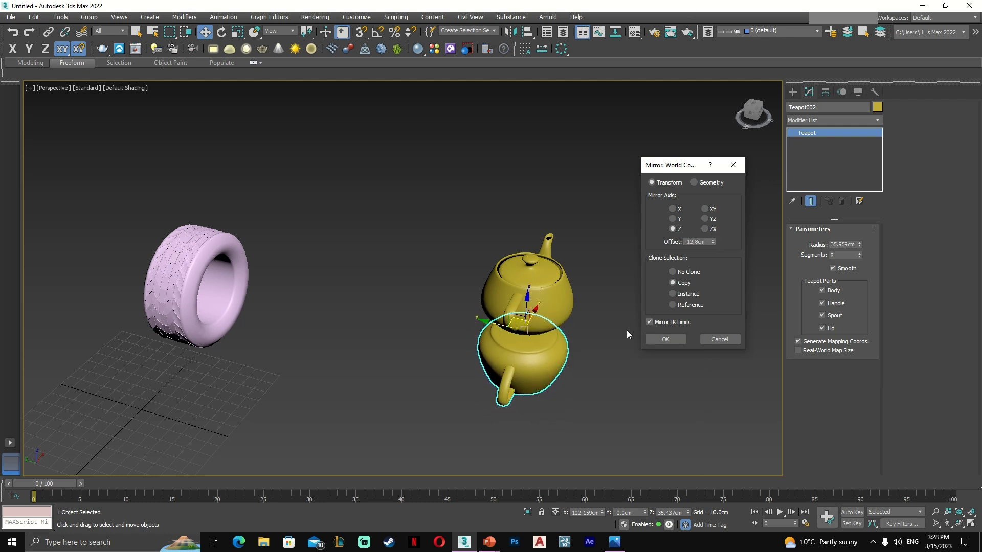
click(734, 164)
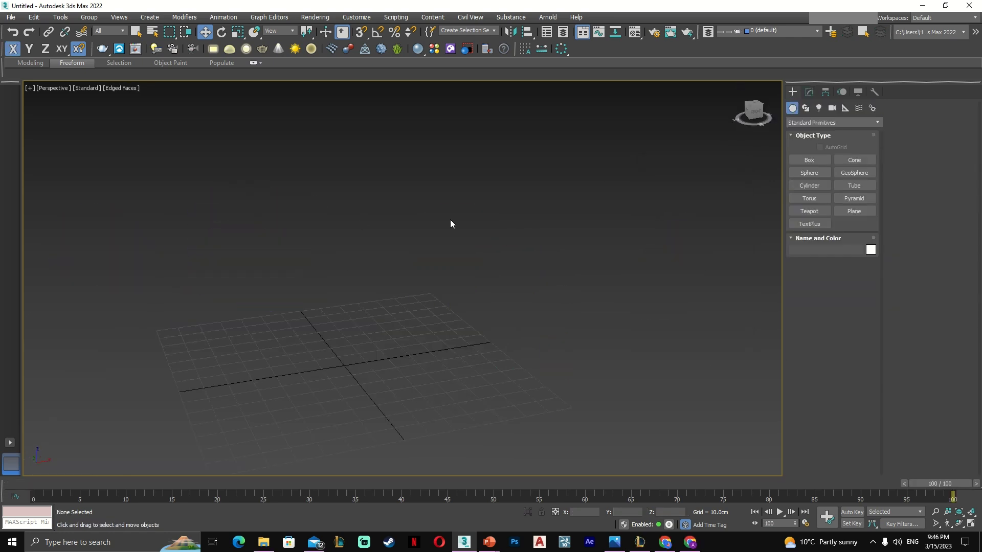
- Create a teapot with a radius of about 23 cm on the grid in the empty scene
alt+middle_drag(451, 219, 452, 246)
click(810, 211)
drag(401, 288, 404, 328)
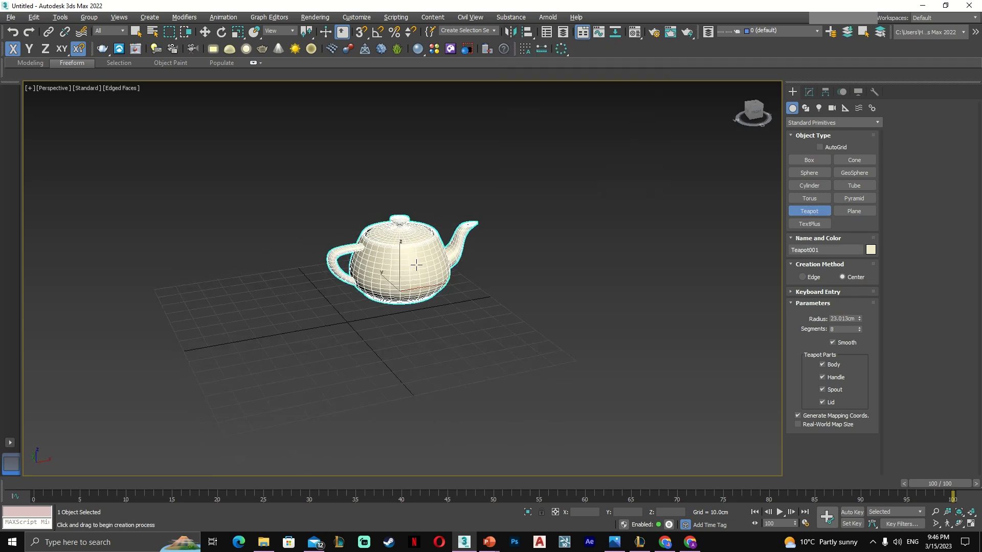
right_click(391, 273)
- Add a Mirror modifier to the teapot
click(806, 95)
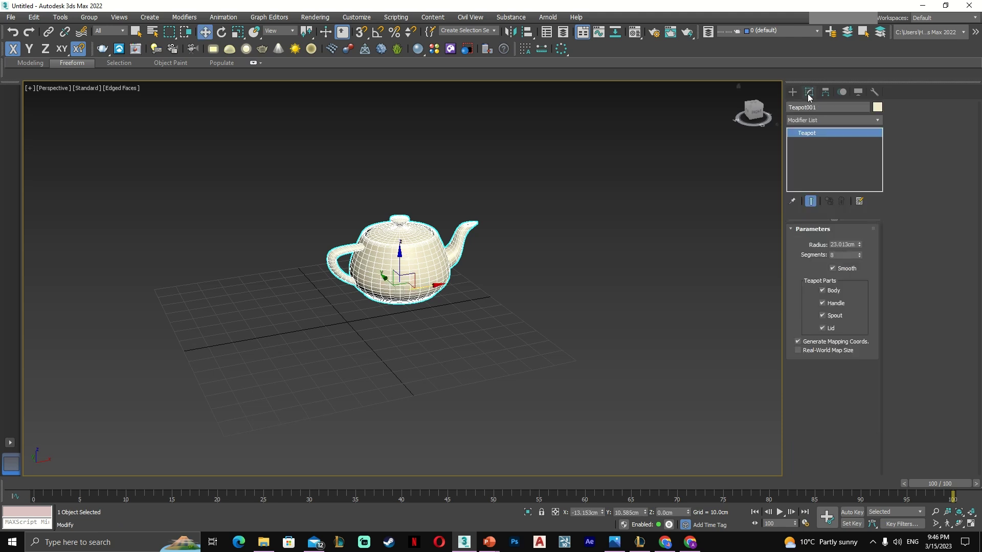
click(809, 120)
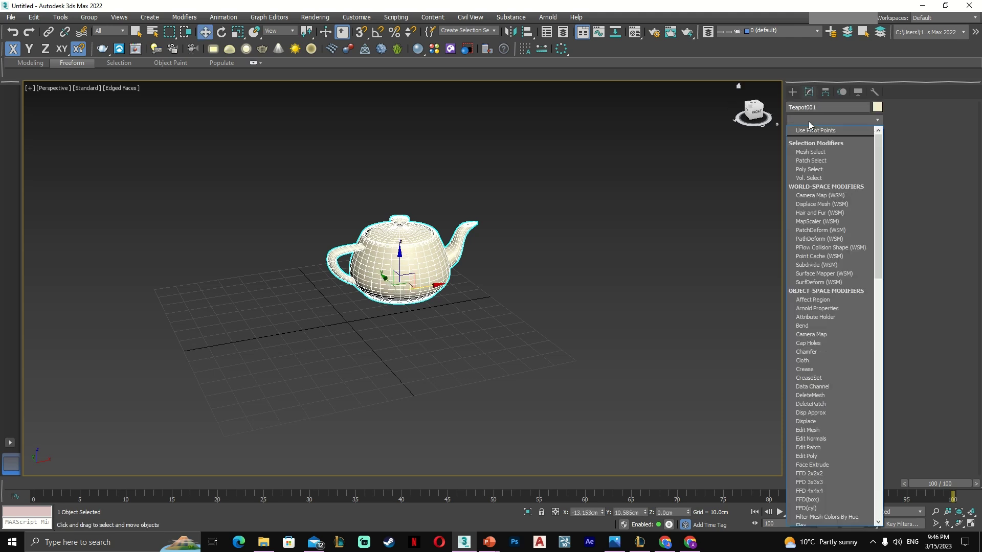
scroll(810, 125, down, 2)
scroll(810, 124, down, 15)
click(820, 132)
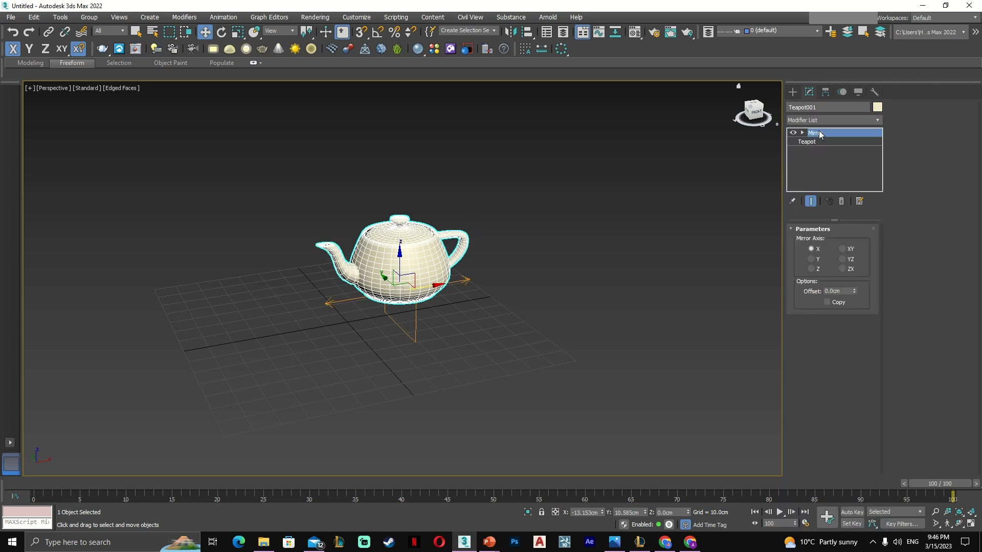
alt+middle_drag(644, 203, 605, 217)
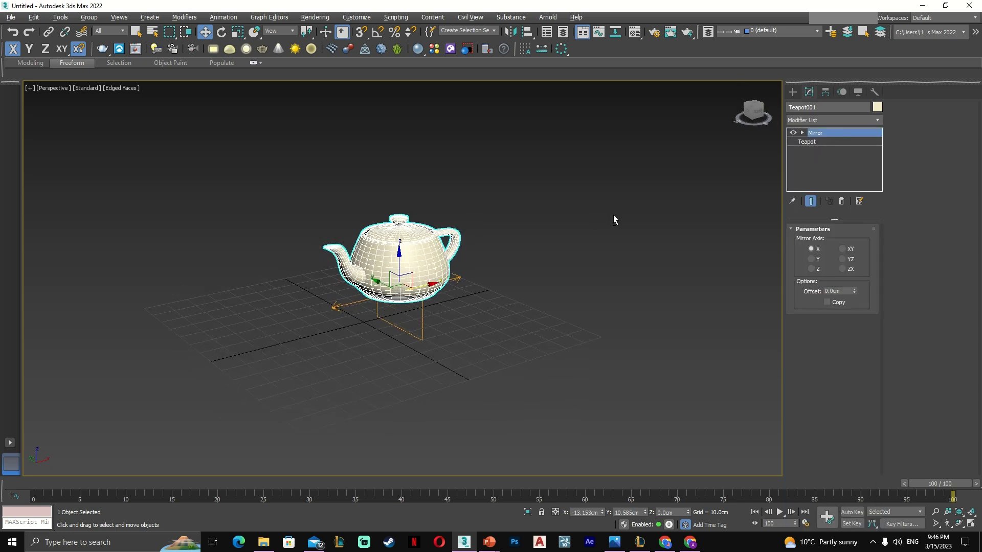
- Try the Mirror modifier's Y and Z axes on the teapot, finishing on Y
click(812, 259)
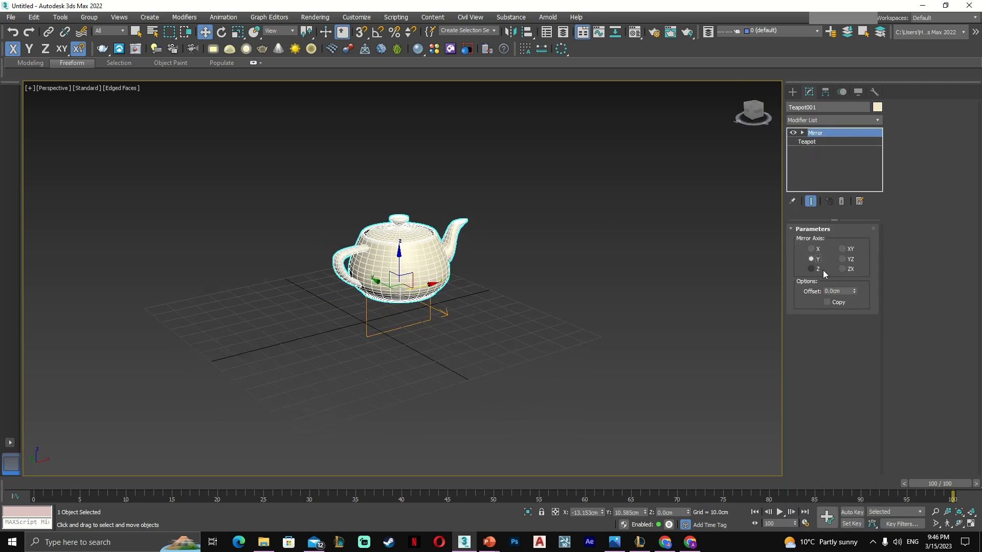
click(816, 270)
click(813, 259)
click(813, 267)
click(813, 259)
- Enable Copy in the Mirror modifier, switch the mirror axis to Z and set the offset to about -6.7 cm
click(830, 302)
click(816, 270)
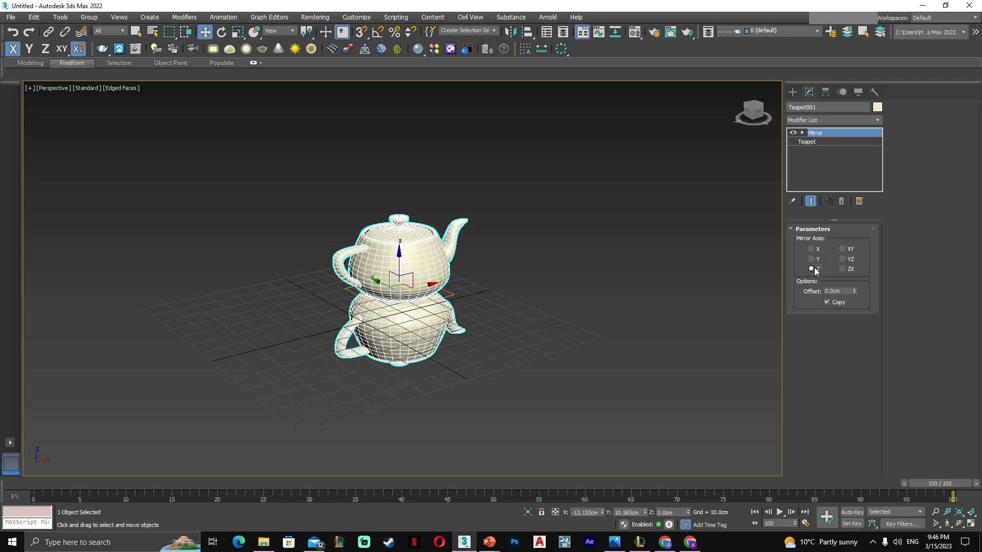
drag(854, 290, 851, 324)
alt+middle_drag(736, 276, 691, 302)
- Switch the mirror axis to Y with an offset of about 67 cm, and turn Copy off and on again
click(812, 260)
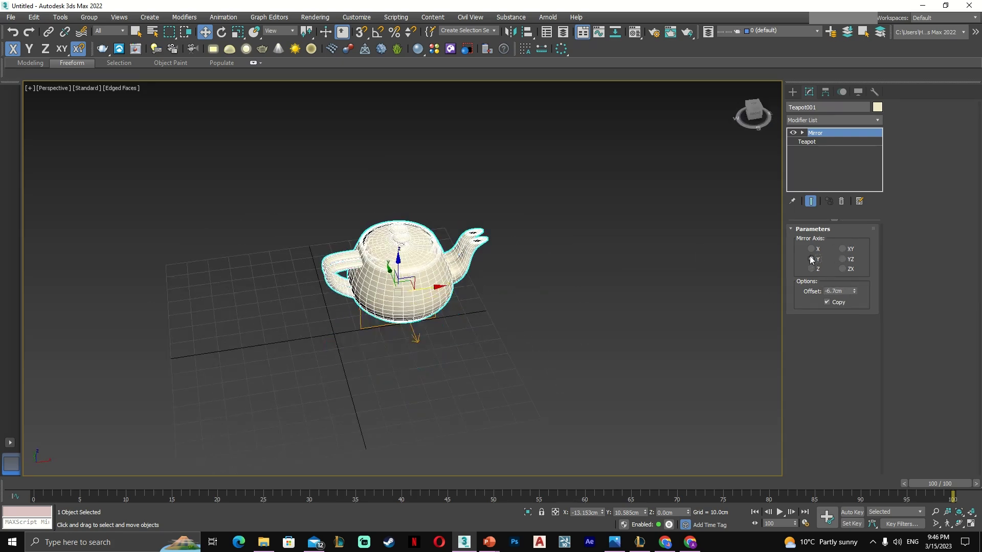
drag(852, 290, 865, 234)
alt+middle_drag(413, 247, 549, 248)
click(827, 302)
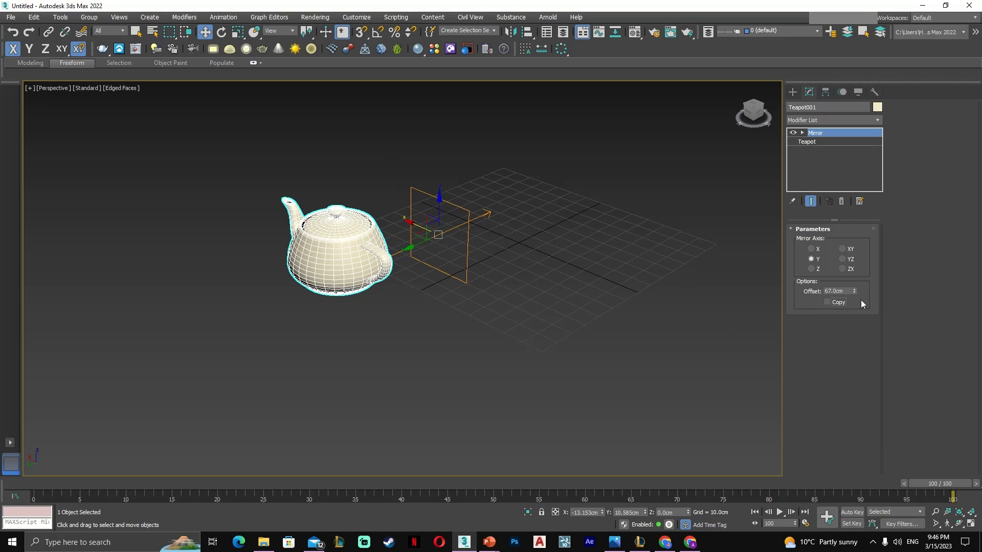
click(837, 303)
alt+middle_drag(568, 317, 509, 294)
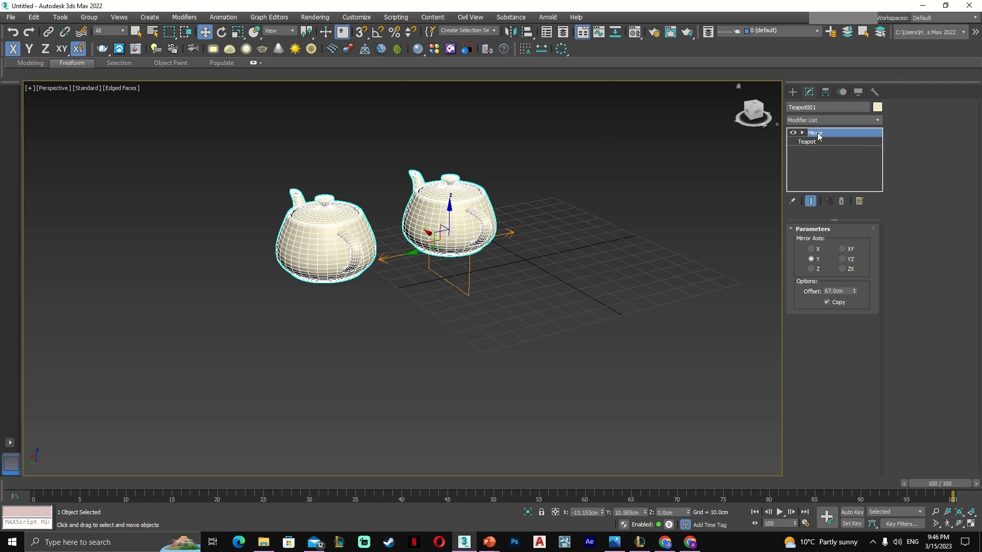
- Turn the Mirror modifier's effect off and on again to compare the teapot with its mirrored copy
click(793, 133)
alt+middle_drag(480, 171, 504, 182)
click(793, 131)
alt+middle_drag(568, 213, 532, 205)
alt+middle_drag(665, 192, 645, 210)
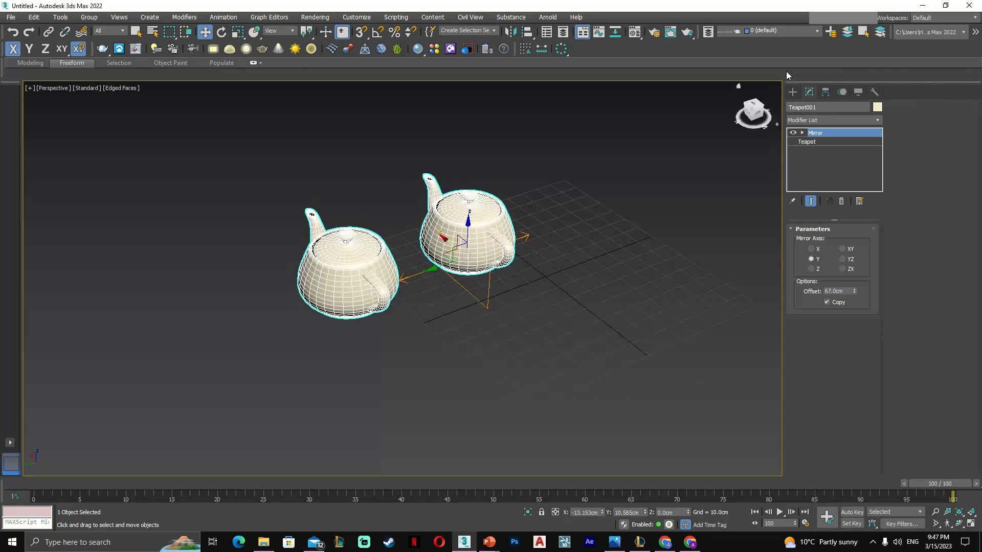
- Delete the mirrored teapots and create a new teapot with a radius of about 39 cm on the grid
click(793, 92)
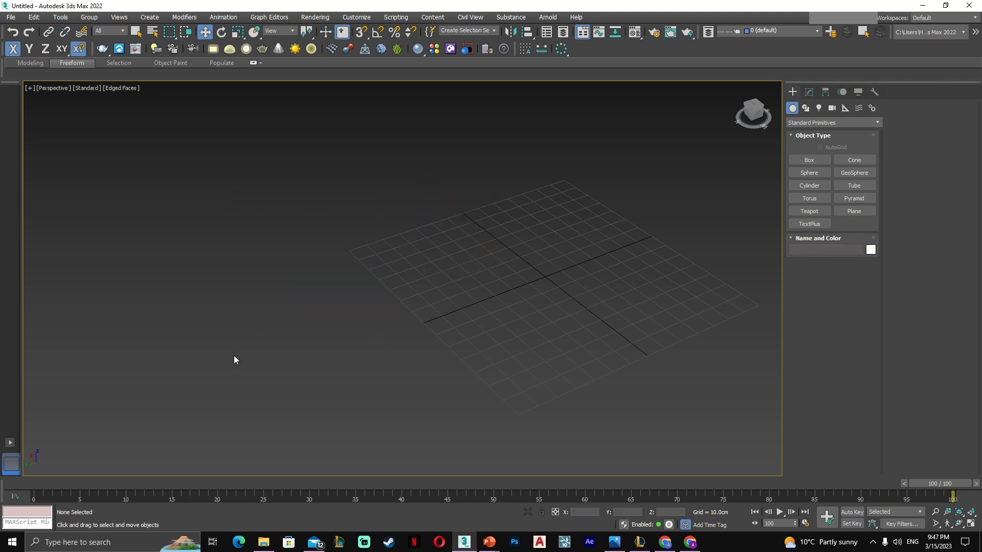
click(814, 213)
drag(570, 230, 541, 276)
alt+middle_drag(540, 276, 506, 255)
scroll(506, 255, down, 4)
middle_drag(590, 229, 552, 270)
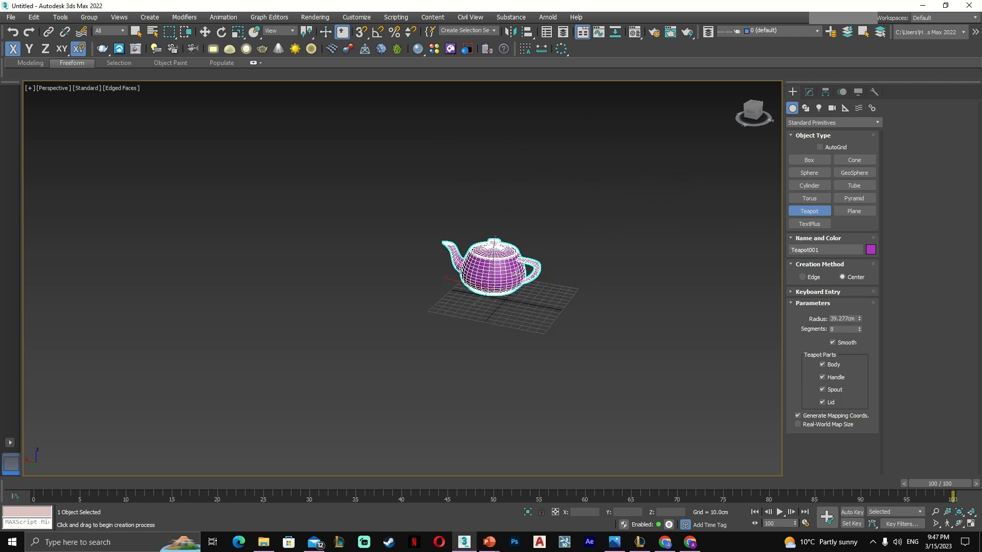
- Add a Symmetry modifier to the purple teapot
click(809, 91)
scroll(542, 227, up, 3)
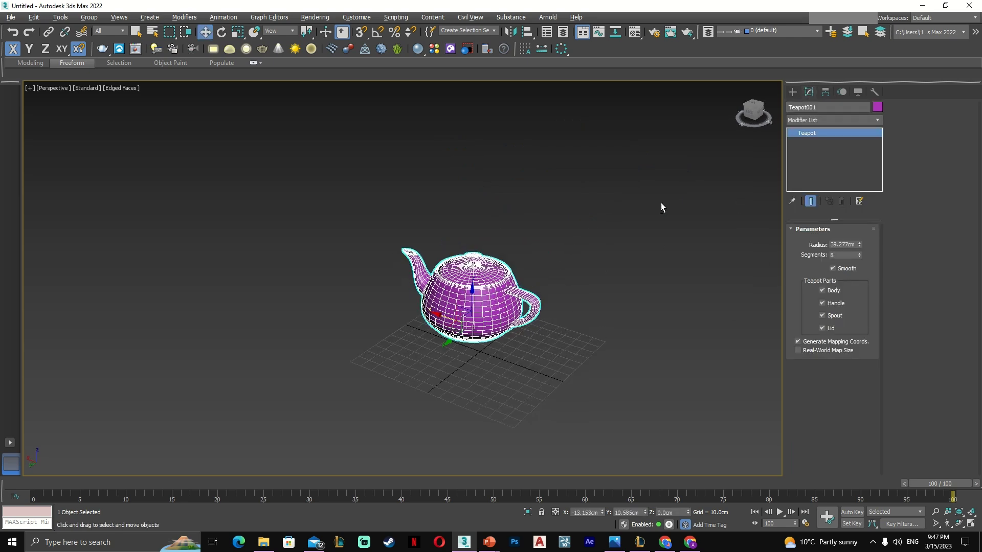
click(813, 121)
scroll(817, 180, down, 10)
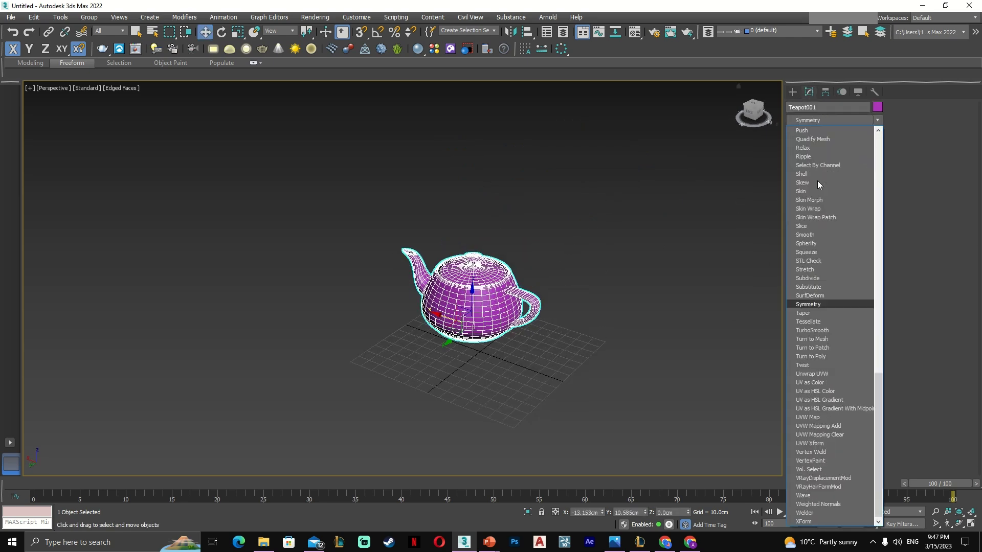
click(809, 305)
- Raise the teapot to a height of about 85.9 cm and set the symmetry axis to Z
alt+middle_drag(549, 248, 598, 315)
drag(469, 298, 470, 187)
mouse_move(599, 279)
alt+middle_down()
mouse_move(544, 279)
mouse_move(671, 277)
mouse_move(822, 295)
alt+middle_up()
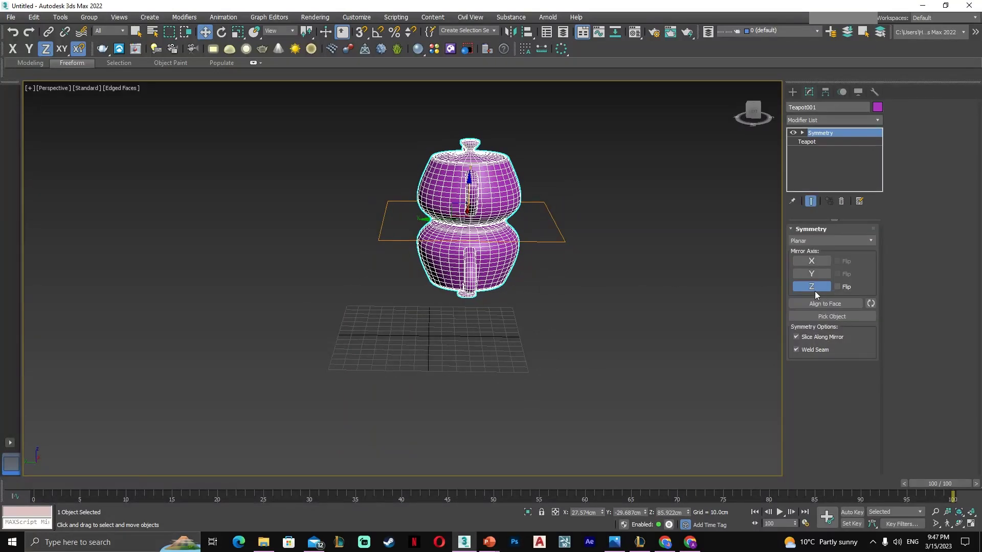
- Activate the Symmetry modifier's Mirror sub-object and lower the mirror plane to a height of about 52.8 cm
click(803, 133)
click(824, 142)
alt+middle_drag(629, 247, 523, 225)
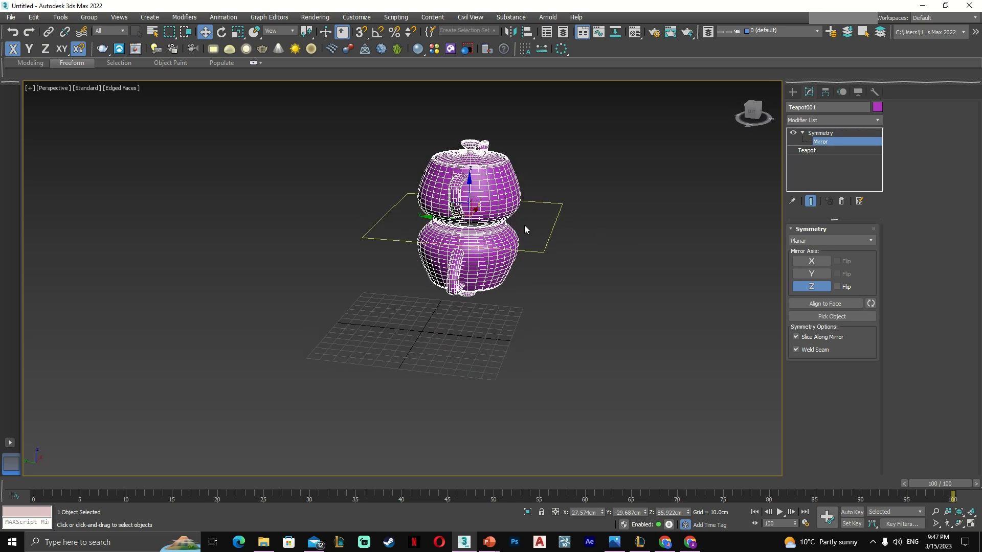
drag(468, 194, 468, 234)
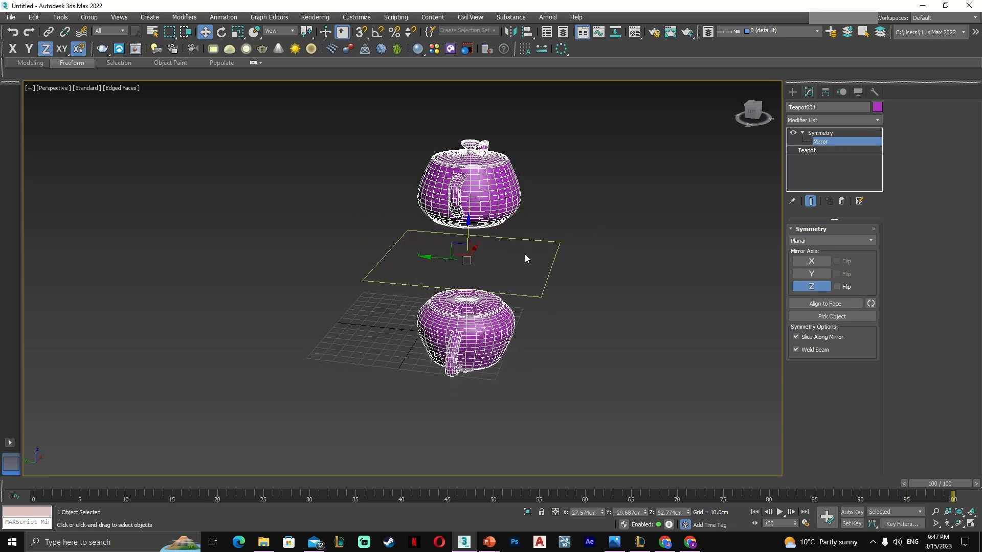
mouse_move(493, 294)
alt+middle_down()
mouse_move(409, 259)
mouse_move(526, 278)
mouse_move(489, 282)
alt+middle_up()
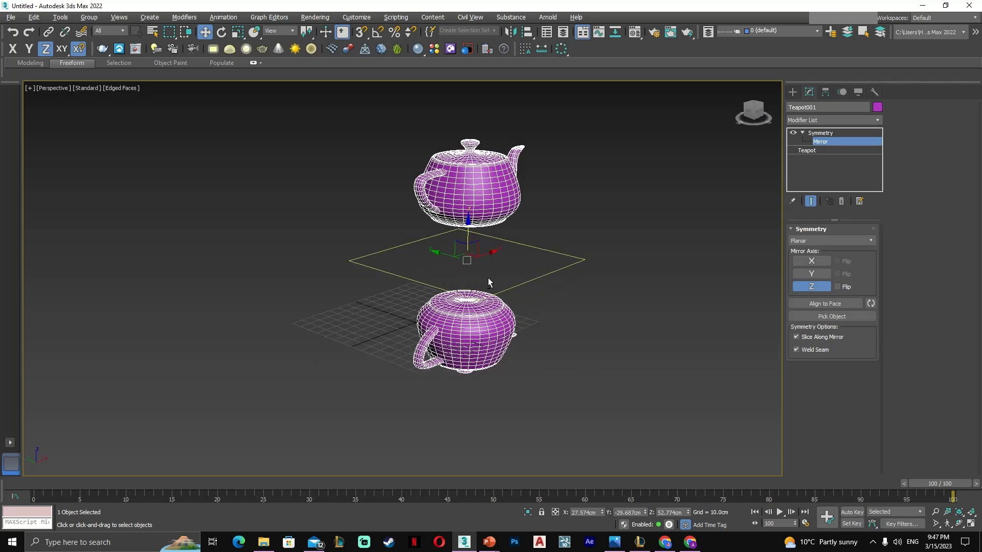
- Raise the mirror plane to about 166.9 cm above the teapot, and lower it back to about 66.9 cm
drag(476, 245, 478, 102)
middle_drag(519, 201, 516, 271)
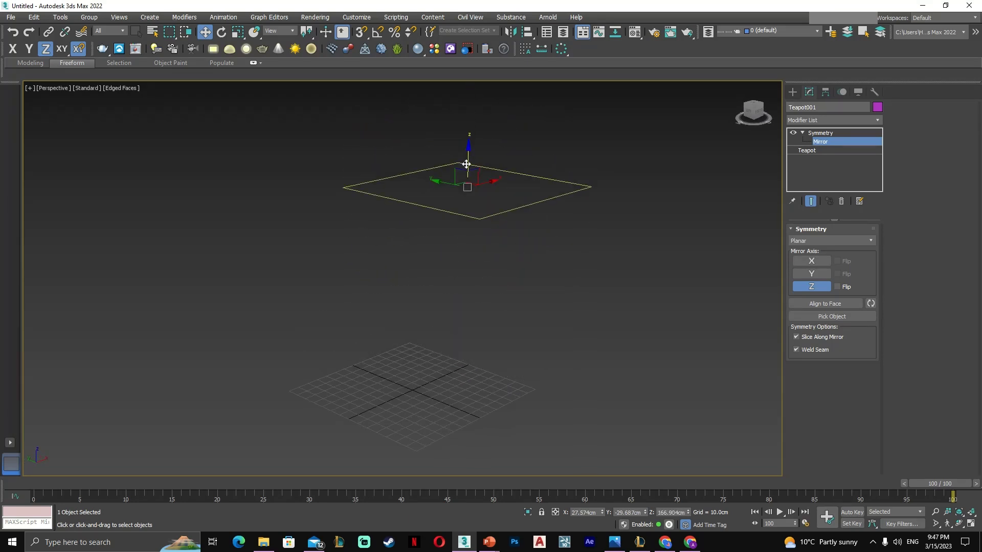
drag(467, 155, 484, 319)
alt+middle_drag(484, 318, 452, 282)
scroll(530, 312, down, 5)
alt+middle_drag(530, 312, 509, 300)
mouse_move(509, 300)
mouse_down()
mouse_move(500, 327)
mouse_move(502, 285)
mouse_up()
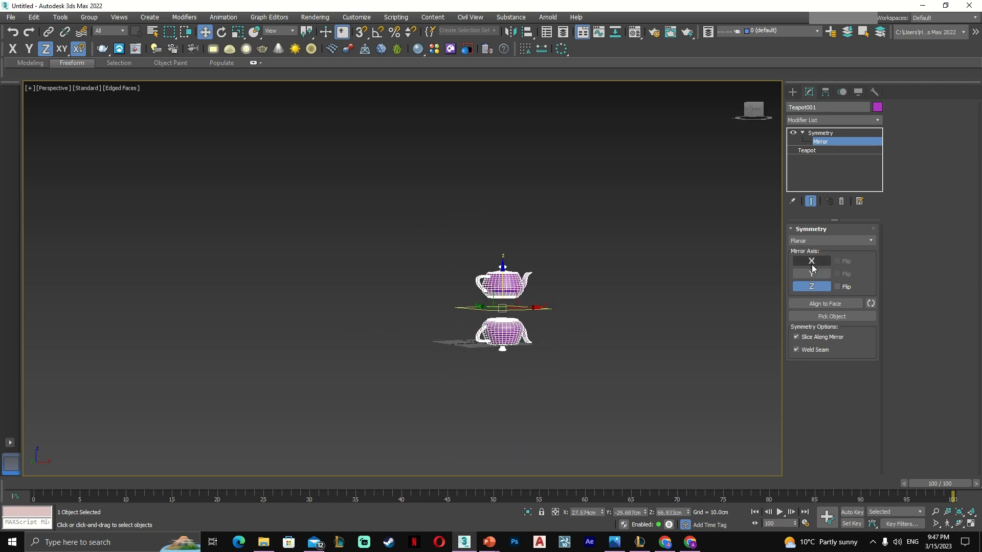
- Add Y as a second symmetry axis and move the mirror planes along Y to about -143.5 cm
alt+middle_drag(548, 296, 557, 309)
scroll(515, 313, up, 2)
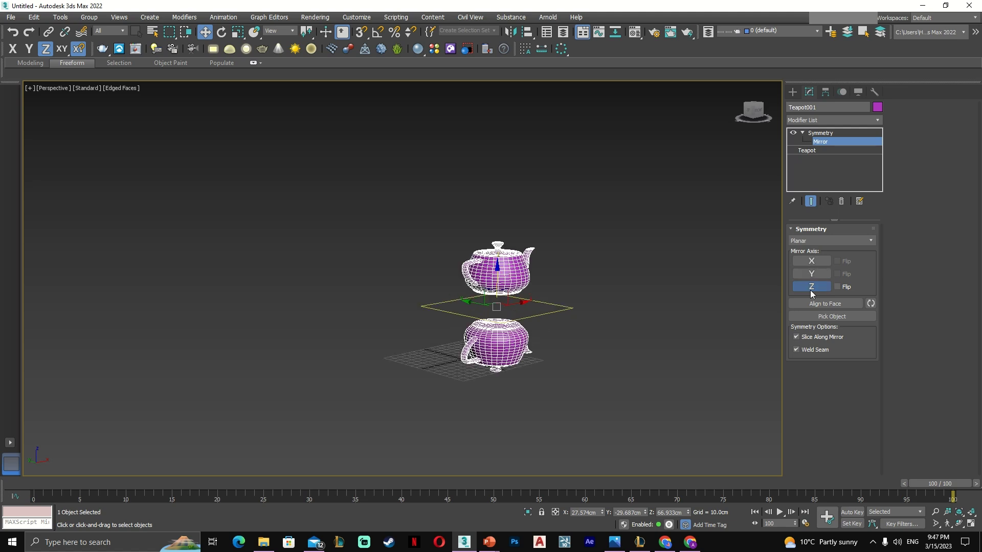
click(816, 275)
alt+middle_drag(518, 302, 564, 348)
drag(477, 314, 559, 327)
alt+middle_drag(642, 358, 586, 363)
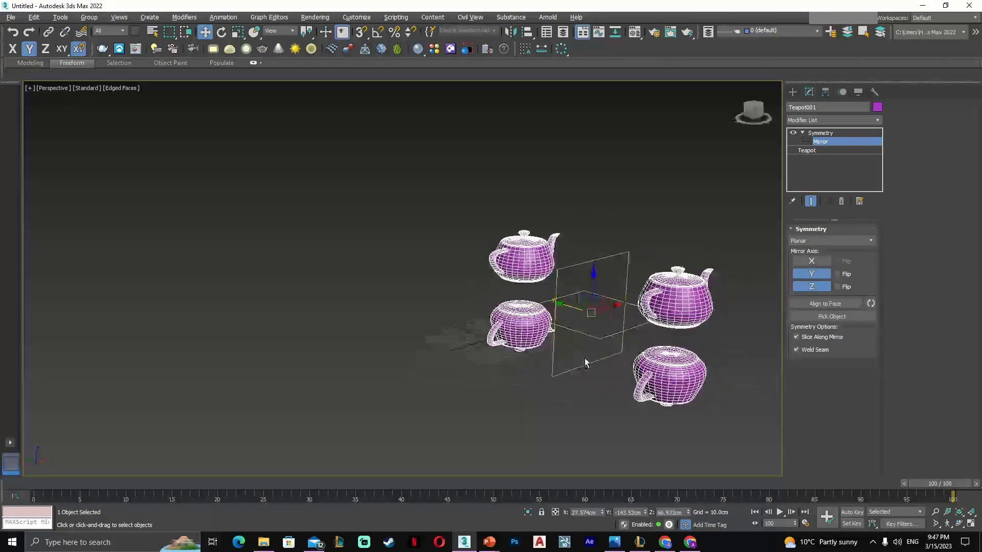
- Limit the symmetry to the X axis only and move the mirror plane along X to about -77.8 cm
click(811, 286)
alt+middle_drag(516, 301, 561, 304)
click(811, 261)
click(812, 274)
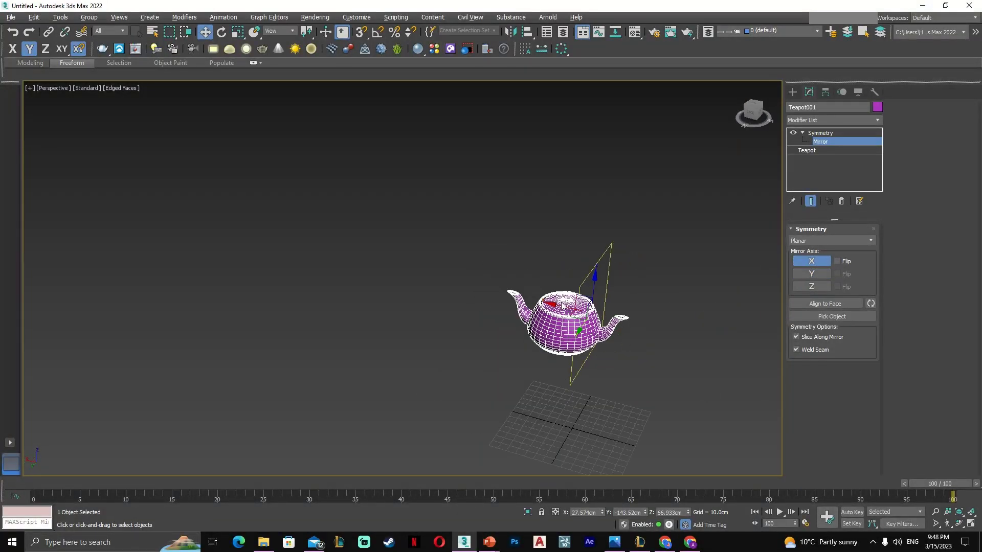
drag(561, 304, 645, 356)
scroll(568, 307, down, 3)
alt+middle_drag(568, 307, 616, 306)
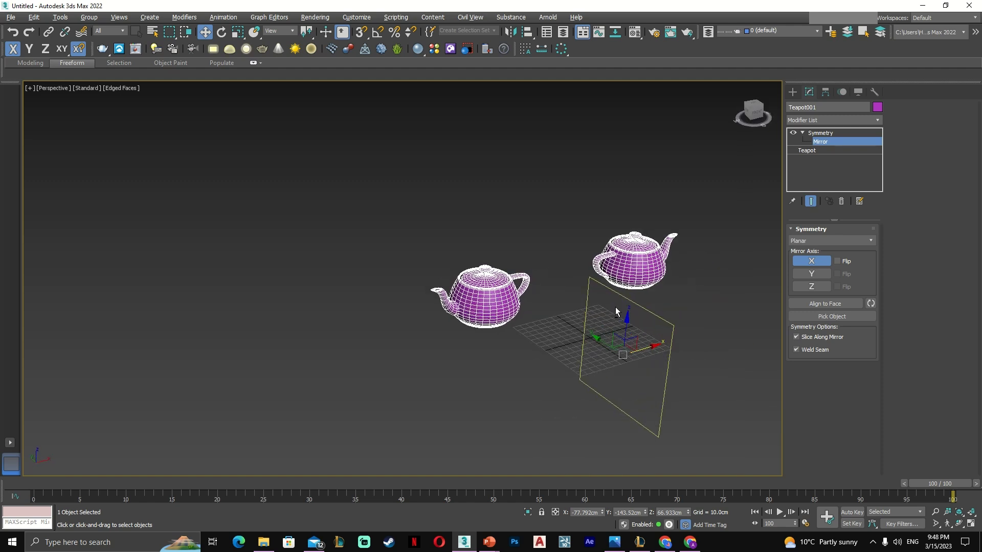
- Move the mirror plane between the two teapots, to about -39.1 cm in Y and 104.3 cm in Z
drag(603, 340, 543, 325)
alt+middle_drag(677, 338, 643, 338)
drag(567, 287, 566, 254)
alt+middle_drag(566, 254, 628, 294)
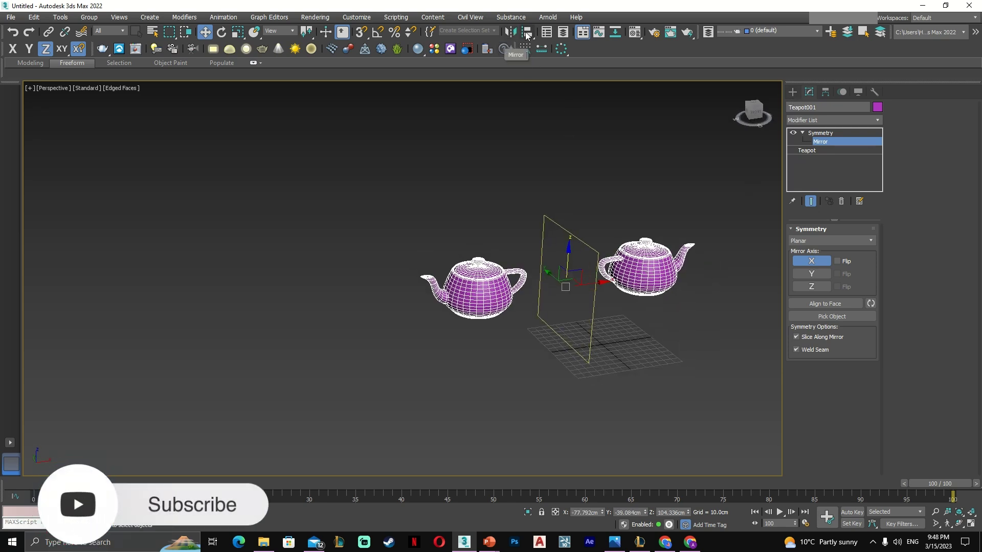
- Leave the Symmetry modifier's sub-object editing and select the symmetric teapots to check that they act as one object
click(793, 92)
click(672, 205)
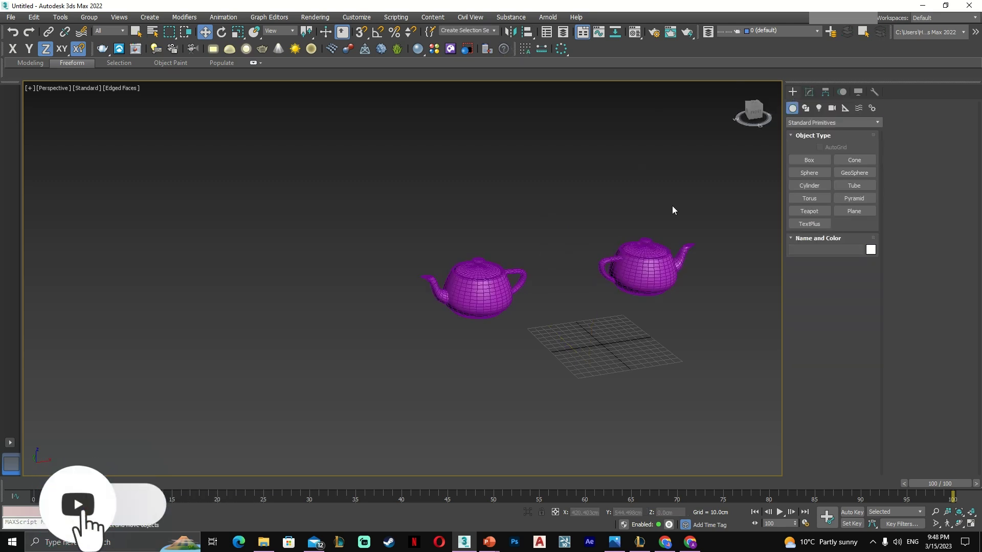
click(649, 269)
alt+middle_drag(674, 238, 581, 204)
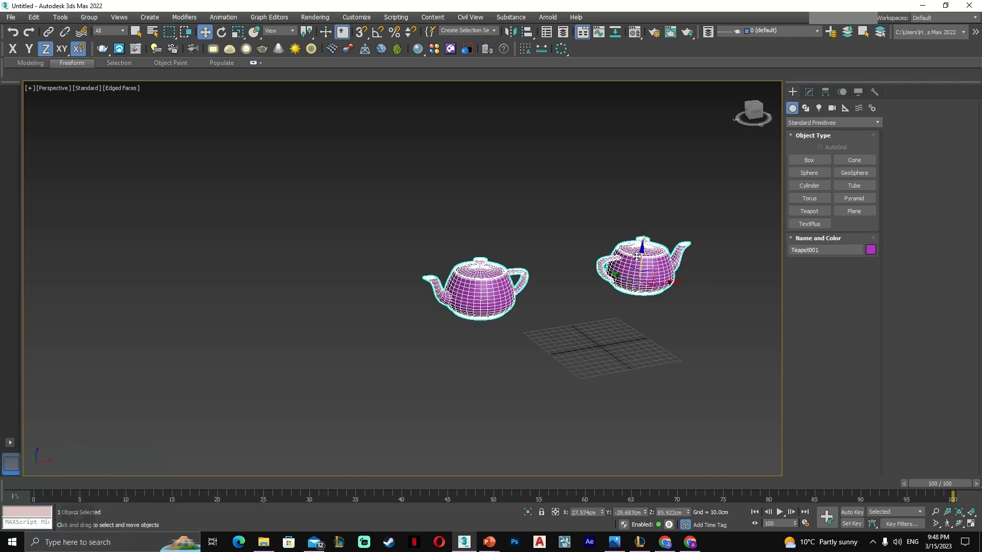
- Create another teapot with a radius of about 53 cm in the empty space beside the purple pair
middle_drag(508, 193, 778, 213)
click(809, 211)
drag(264, 267, 318, 266)
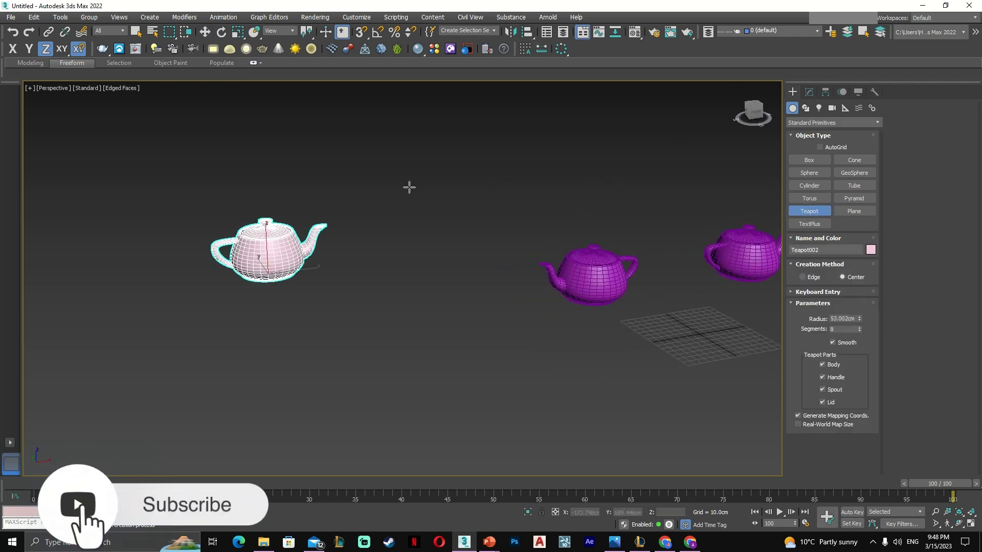
- Mirror the pink teapot across the Z axis as a copy with the Mirror tool, and deselect it
click(512, 33)
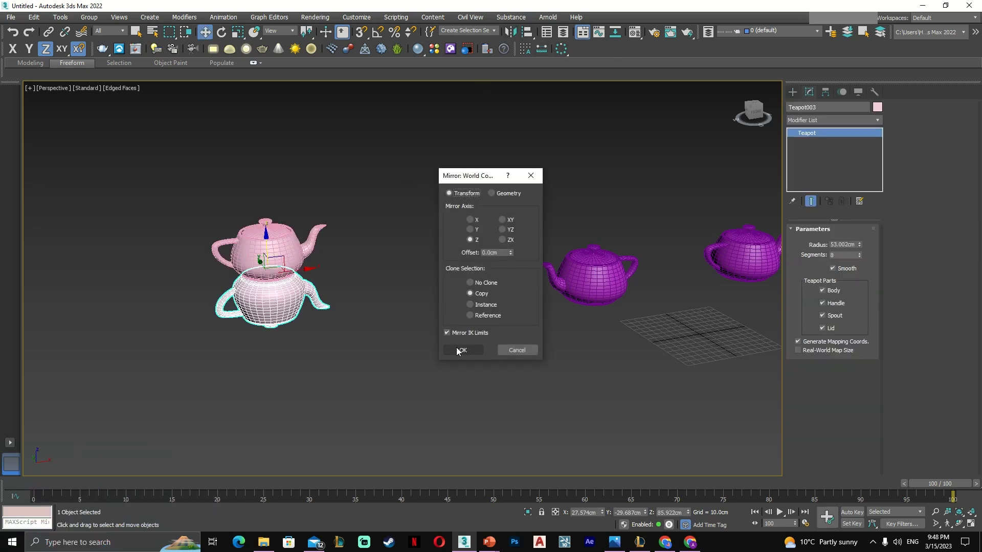
click(458, 346)
click(352, 257)
- Select the upper and lower pink teapots one at a time to examine them as separate objects
click(279, 248)
mouse_move(267, 241)
mouse_down()
mouse_move(267, 198)
mouse_move(269, 290)
mouse_move(272, 222)
mouse_up()
click(283, 284)
click(445, 340)
- Select the purple symmetric teapots and show their Symmetry modifier for comparison with the pink mirrored pair
click(291, 358)
middle_drag(444, 248, 286, 240)
click(438, 286)
scroll(397, 399, down, 3)
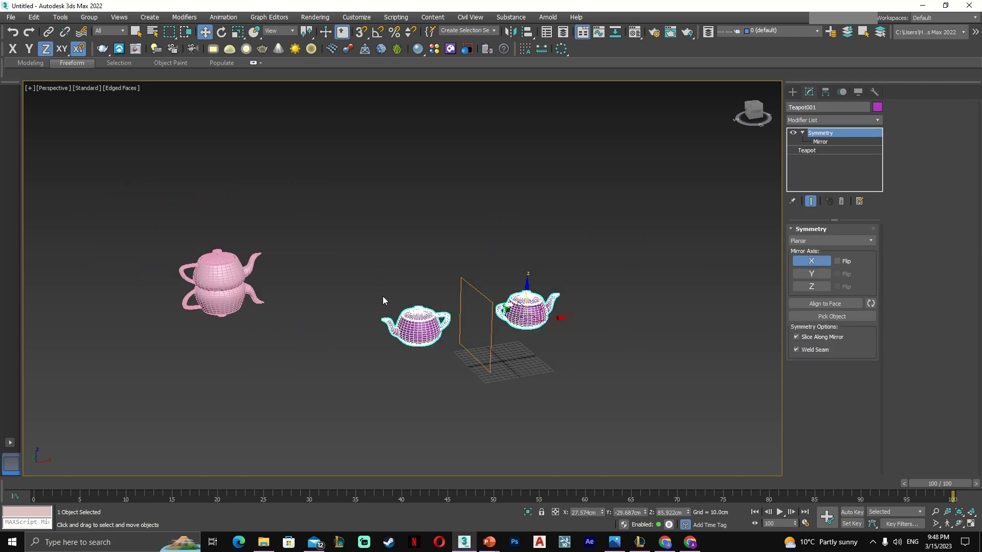
- Move the purple symmetric teapots along the X axis to about X 41.5 cm
alt+middle_drag(553, 307, 517, 270)
middle_drag(487, 239, 561, 216)
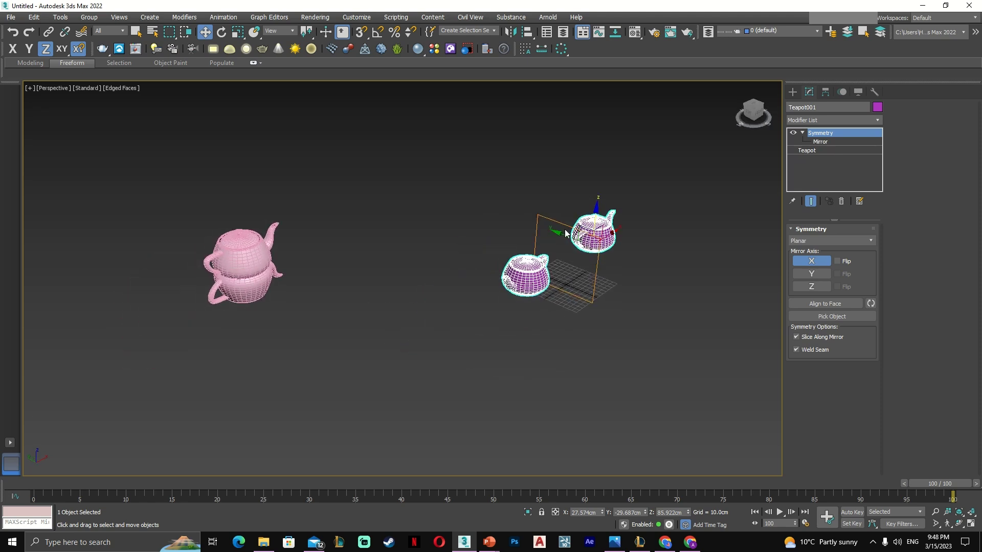
alt+middle_drag(471, 237, 498, 213)
scroll(608, 225, up, 3)
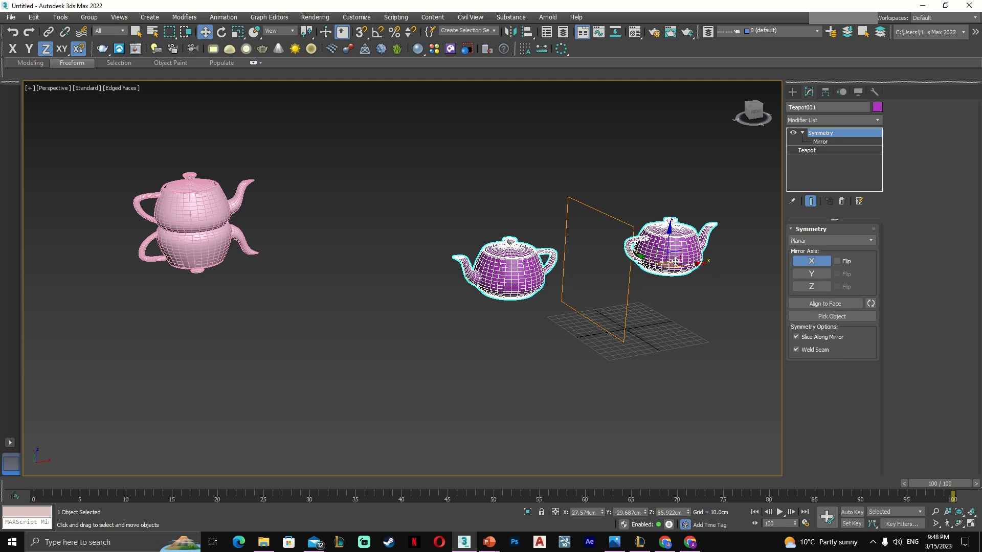
drag(692, 263, 702, 262)
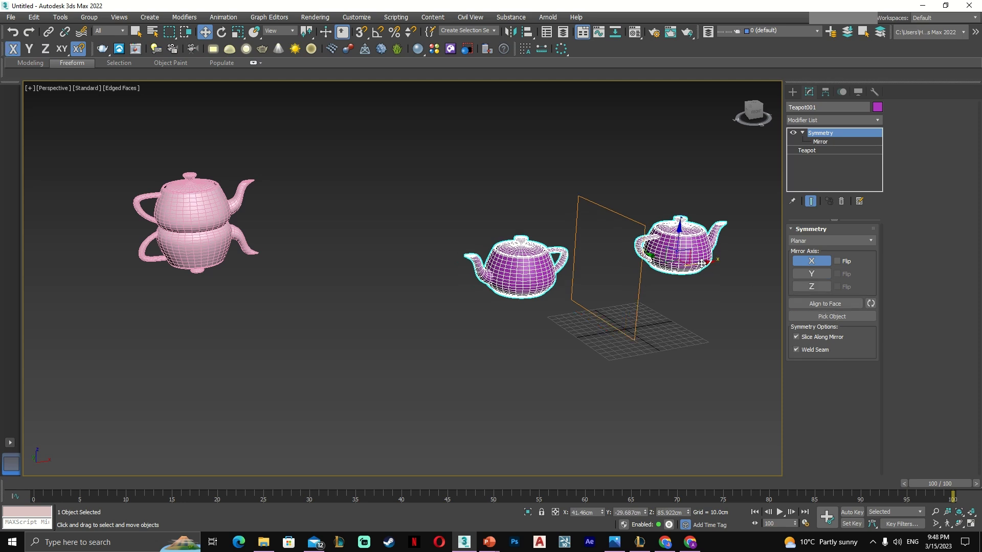
- Move the Symmetry modifier's mirror plane along X to about 20 cm so the two purple teapots merge at the seam
click(828, 142)
drag(634, 263, 696, 262)
alt+middle_drag(696, 262, 616, 302)
middle_drag(716, 245, 618, 274)
scroll(618, 275, up, 2)
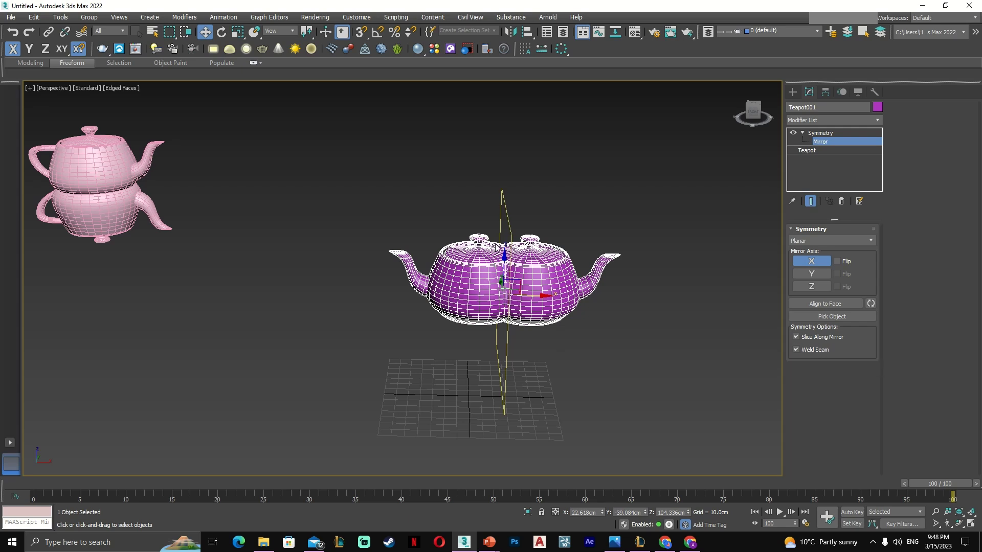
mouse_move(533, 294)
mouse_down()
mouse_move(519, 297)
mouse_move(540, 299)
mouse_move(529, 302)
mouse_up()
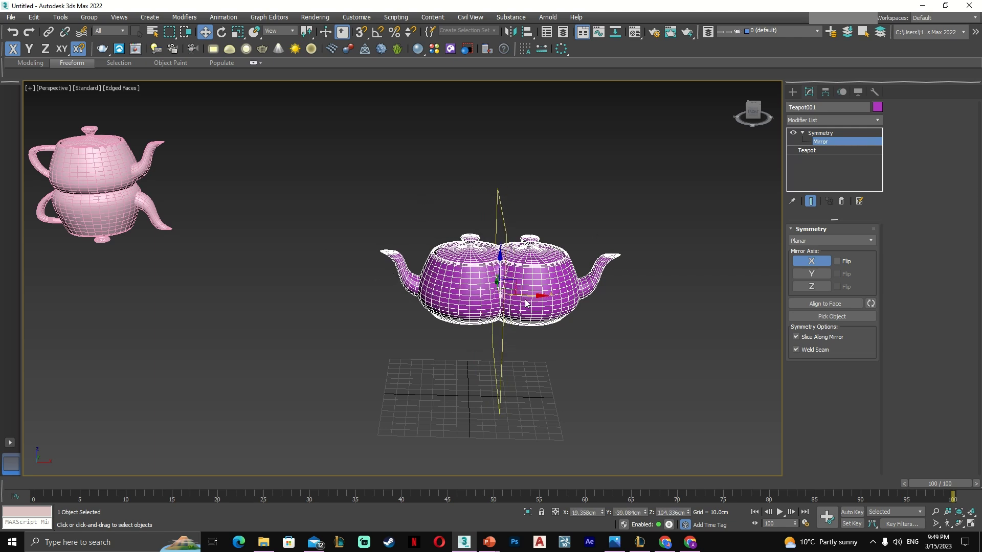
drag(515, 292, 518, 295)
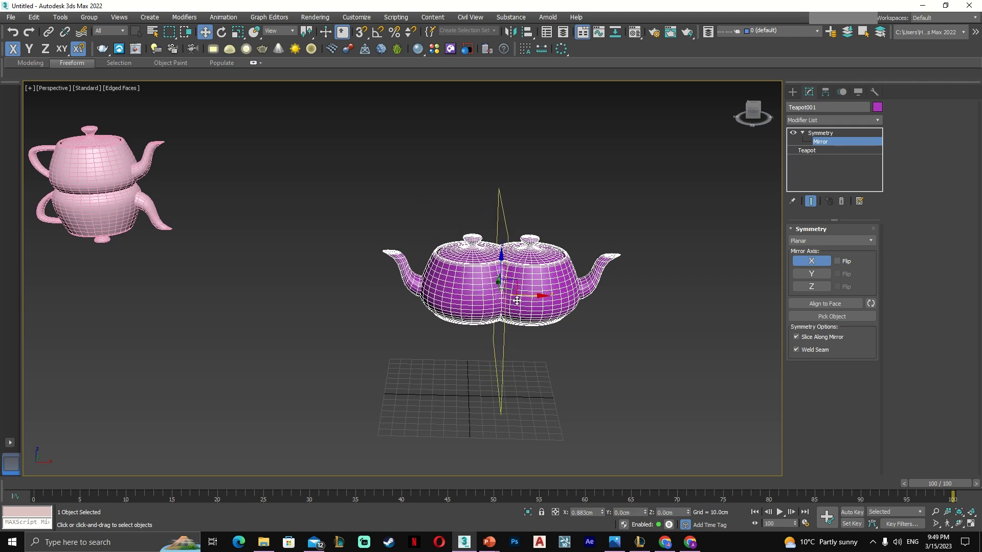
scroll(509, 252, up, 2)
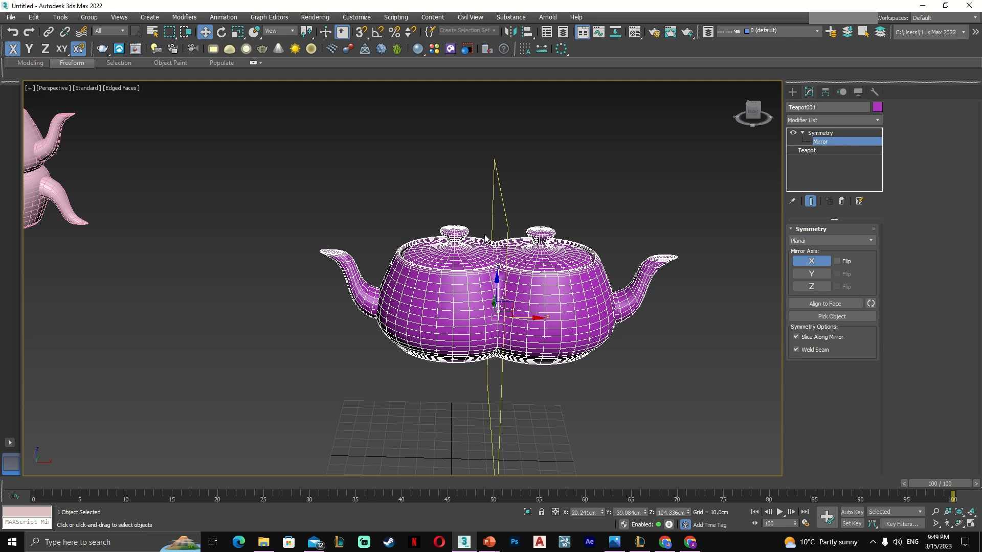
scroll(557, 306, down, 2)
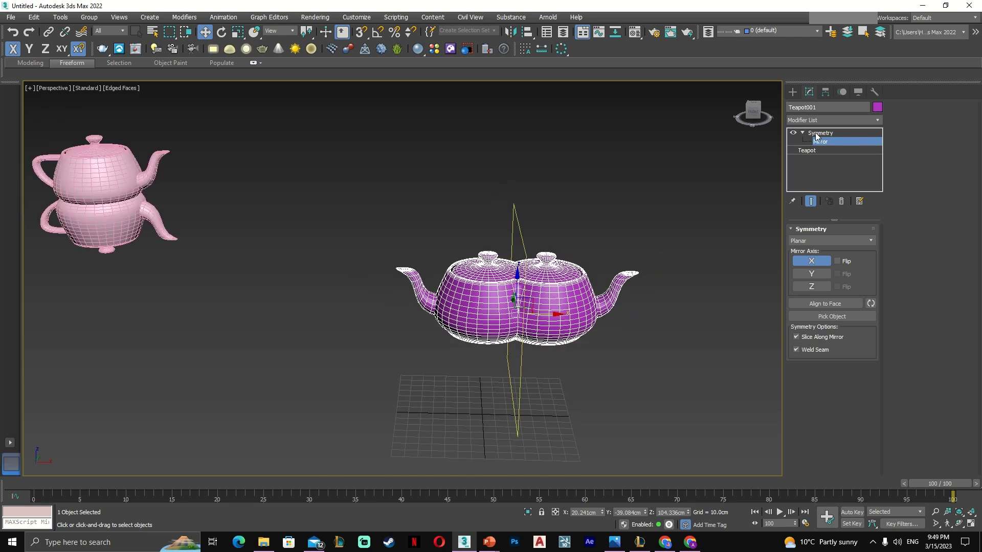
- Convert the merged purple teapots to Editable Poly
click(793, 92)
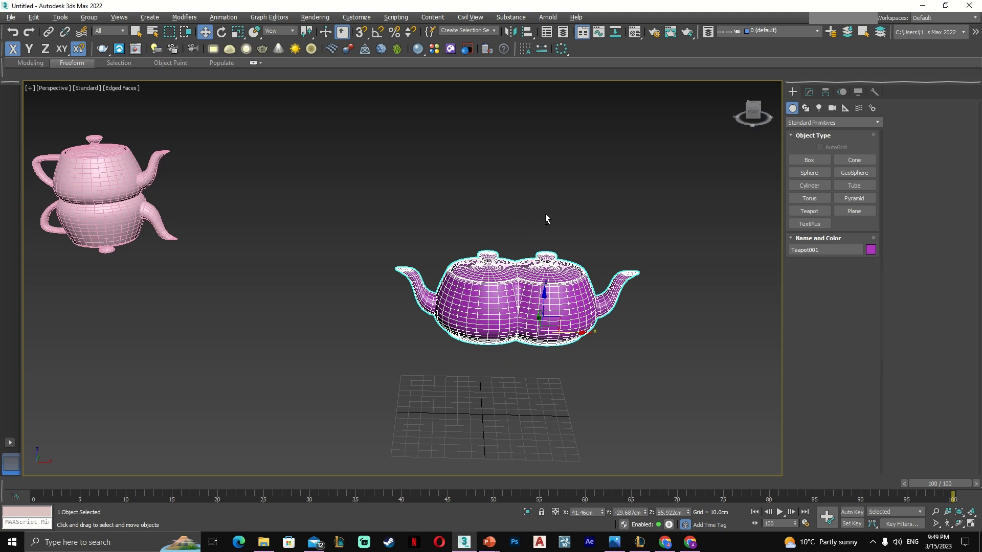
scroll(542, 287, up, 3)
right_click(550, 287)
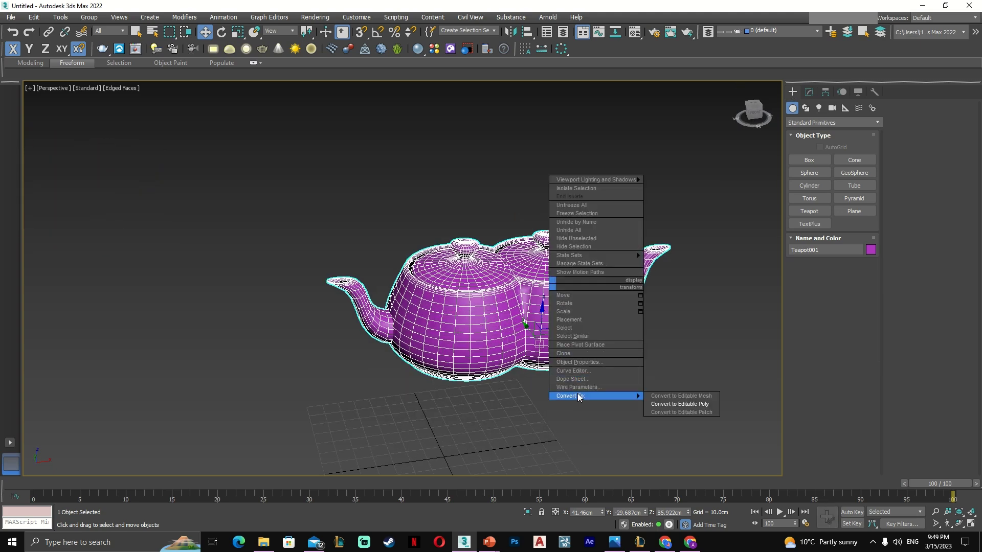
click(665, 402)
- Delete a block of polygons on both sides of the seam below the purple teapots' lids to expose the interior
click(792, 132)
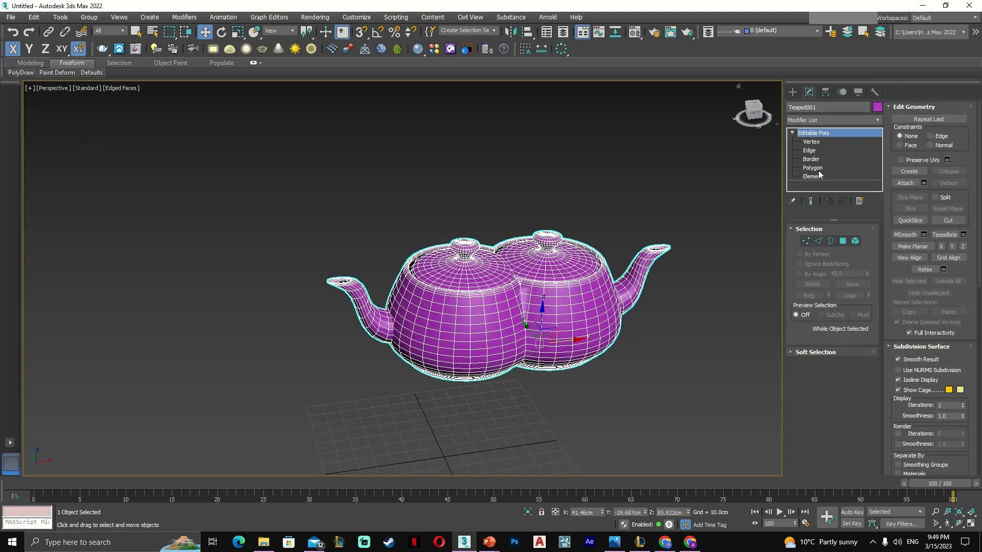
click(813, 168)
alt+middle_drag(588, 286, 566, 320)
scroll(500, 293, up, 5)
click(509, 262)
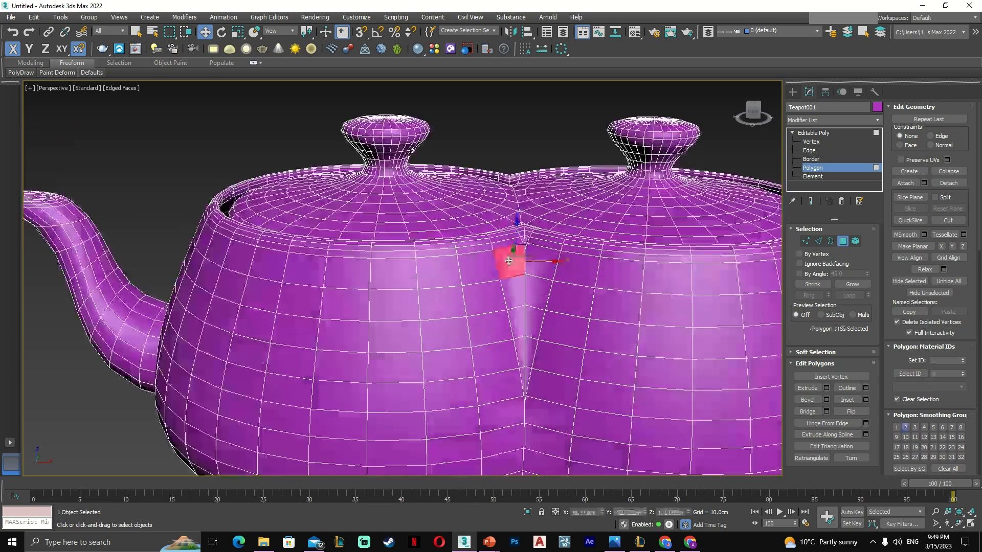
key(Delete)
click(540, 263)
key(Delete)
click(576, 263)
key(Delete)
click(570, 298)
key(Delete)
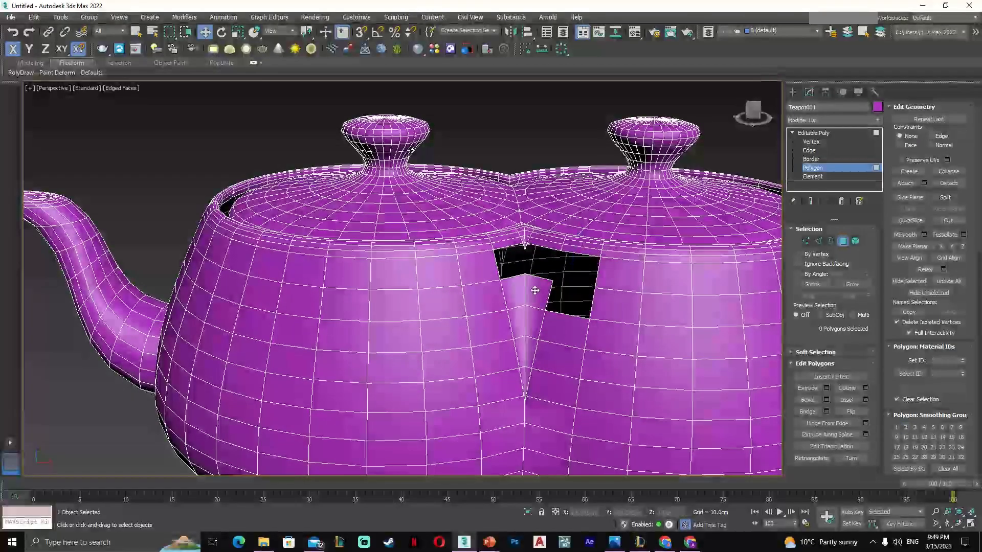
click(540, 294)
key(Delete)
click(516, 291)
alt+middle_drag(545, 261, 546, 305)
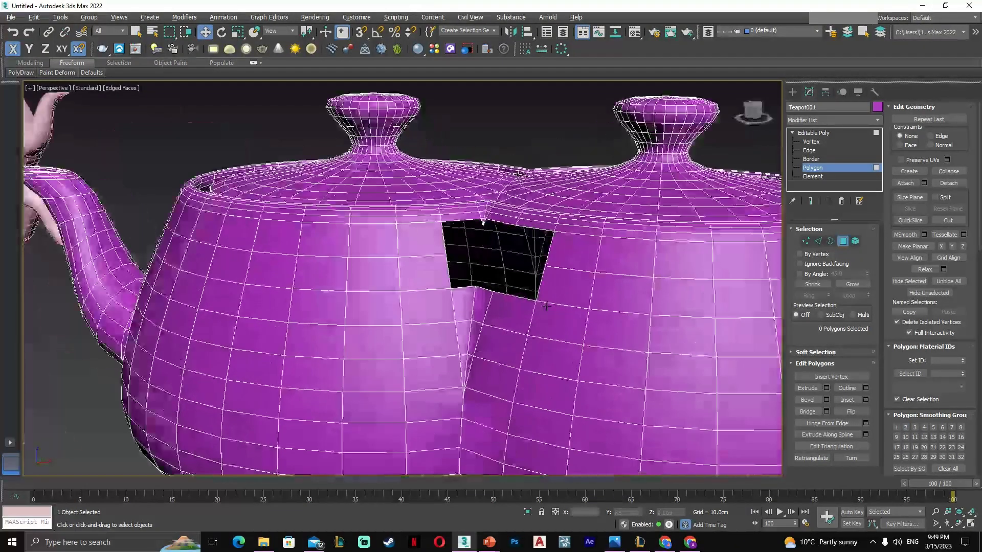
scroll(506, 257, down, 3)
alt+middle_drag(498, 269, 529, 270)
scroll(529, 270, up, 3)
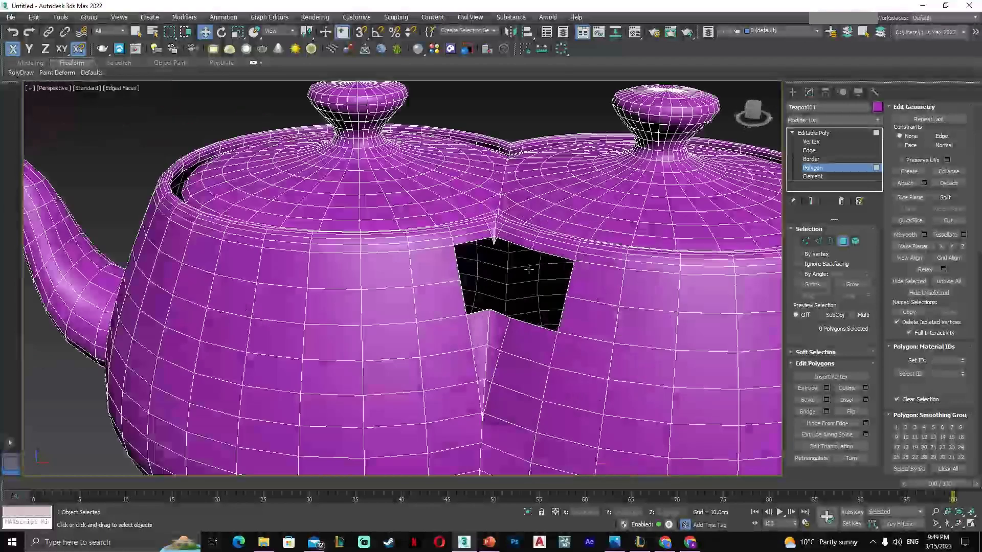
- Convert the upper pink teapot to Editable Poly and attach the lower mirrored teapot to it
scroll(529, 269, down, 5)
middle_drag(313, 278, 548, 320)
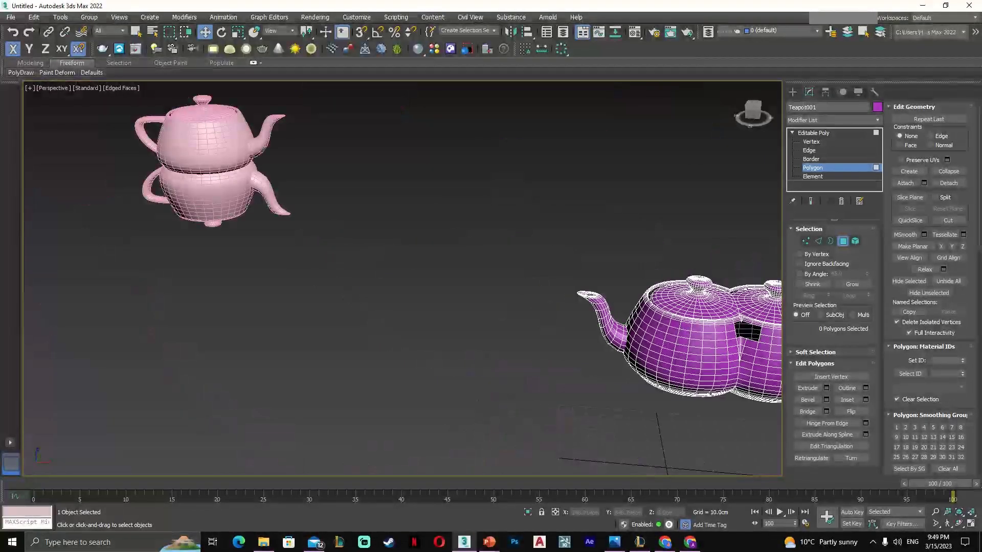
click(792, 93)
scroll(563, 255, down, 3)
middle_drag(409, 307, 499, 316)
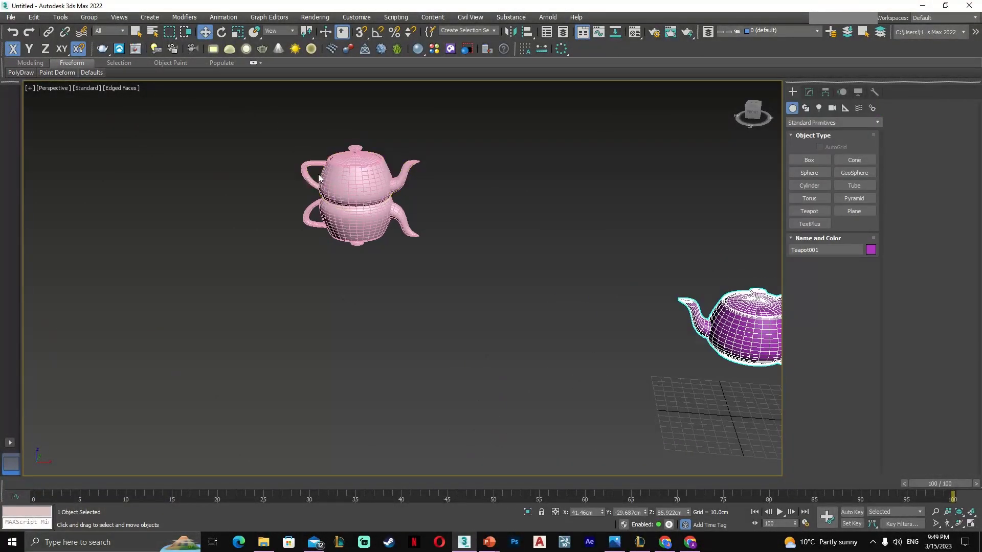
click(355, 218)
scroll(330, 164, up, 3)
click(346, 193)
right_click(353, 174)
mouse_move(412, 282)
click(481, 289)
click(905, 183)
click(496, 302)
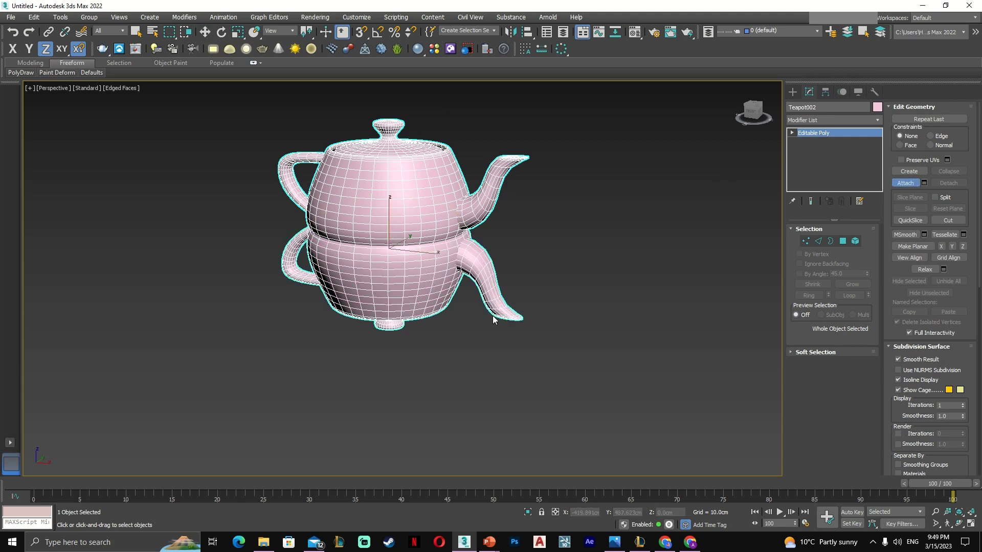
- Delete several polygons on the lower pink teapot's body just below the seam, exposing the interior for comparison with the purple pair
alt+middle_drag(612, 309, 614, 278)
click(792, 132)
click(813, 168)
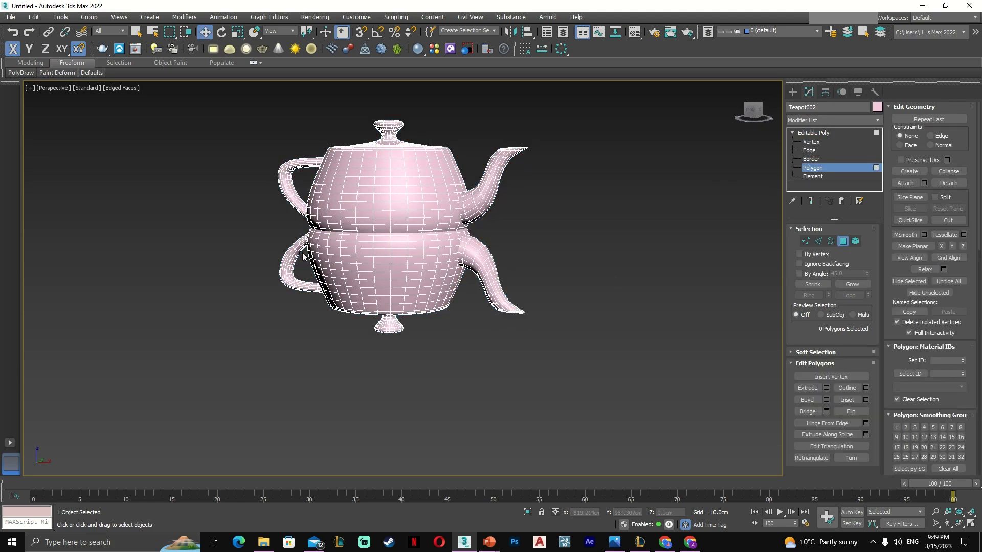
scroll(359, 248, up, 5)
key(w)
click(459, 211)
key(Delete)
click(518, 209)
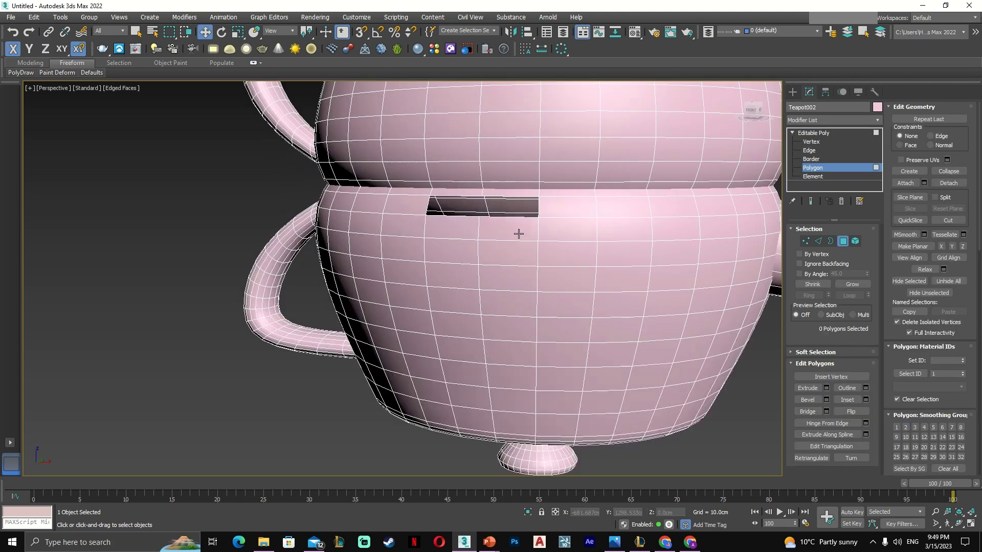
key(Delete)
click(517, 228)
key(Delete)
click(563, 232)
key(Delete)
click(516, 254)
key(Delete)
alt+middle_drag(525, 272, 392, 238)
scroll(543, 219, down, 8)
scroll(393, 240, down, 3)
scroll(572, 280, up, 3)
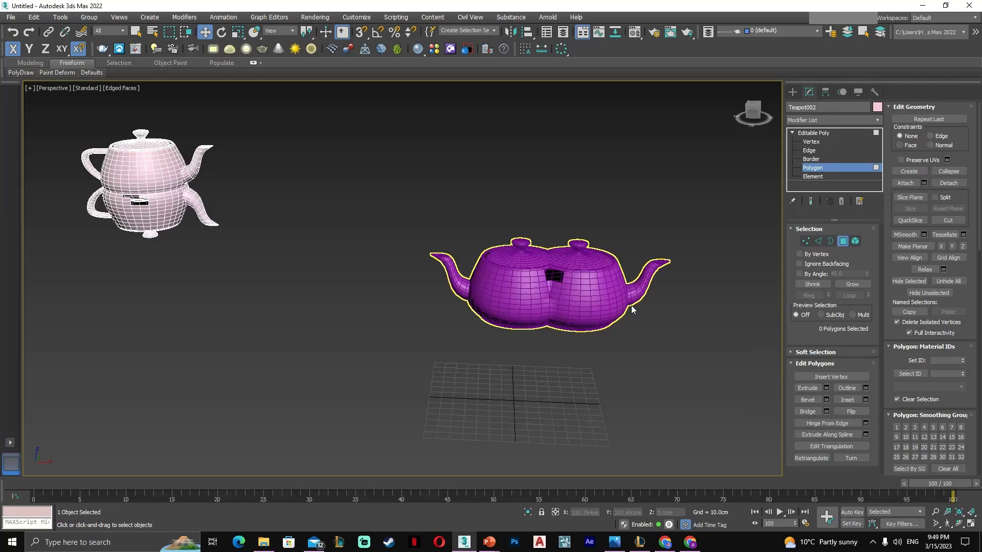
scroll(632, 304, down, 5)
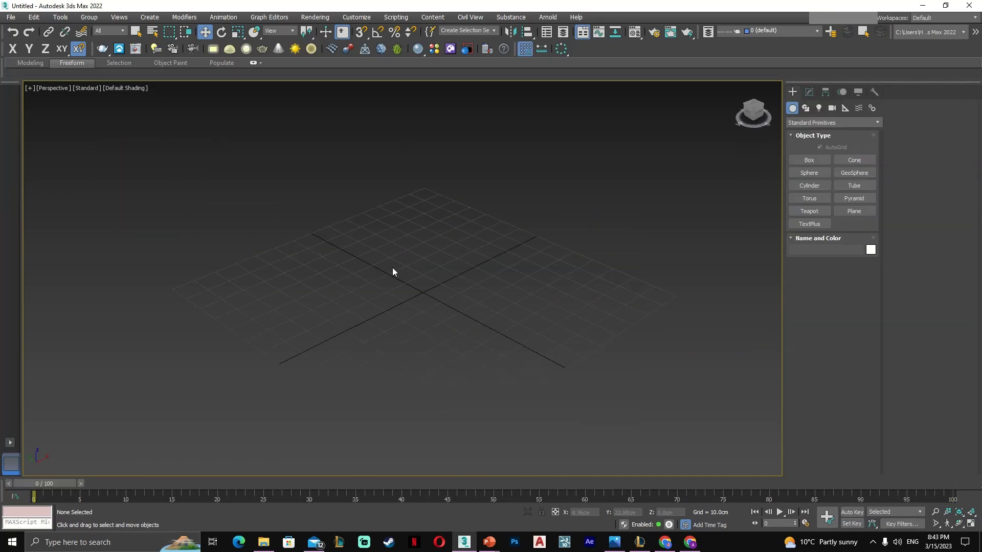
- Create a box about 68 cm long, 94 cm wide and 50 cm high on the grid
middle_drag(368, 227, 379, 251)
scroll(430, 276, up, 4)
click(809, 160)
drag(458, 233, 475, 473)
click(483, 290)
scroll(493, 276, down, 5)
middle_drag(588, 242, 516, 284)
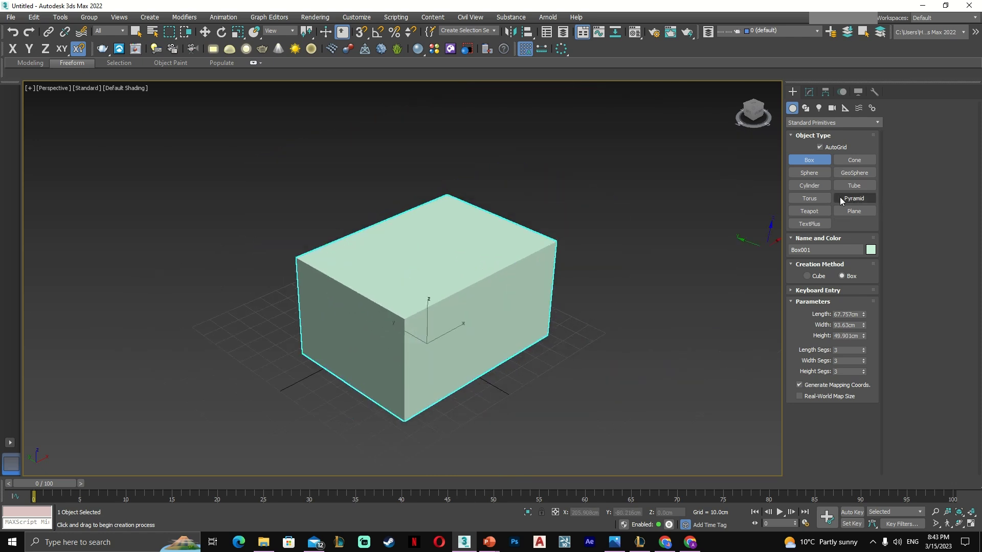
- Create a large sphere centred on the box's top face near its edge, overlapping the box
click(810, 173)
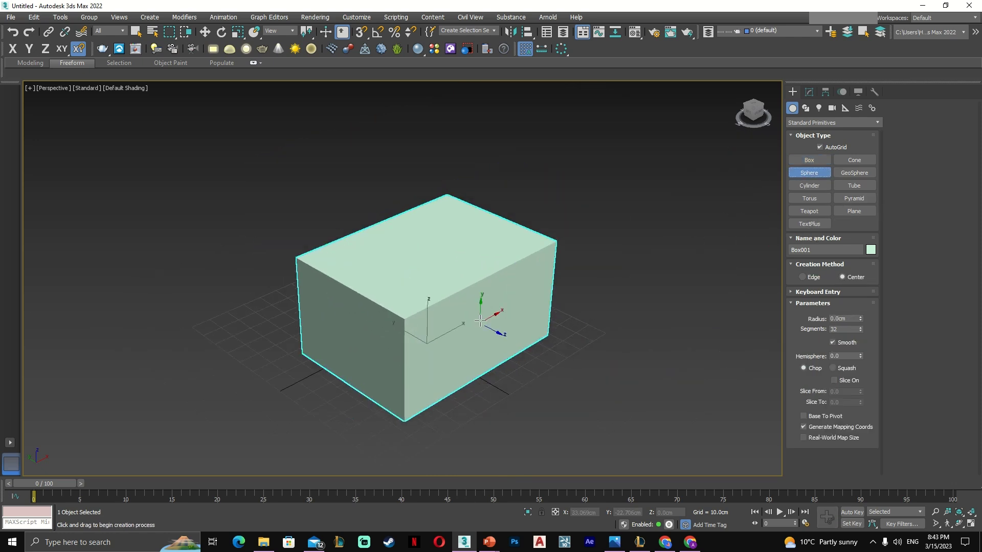
drag(493, 266, 511, 313)
alt+middle_drag(471, 346, 532, 336)
alt+middle_drag(582, 389, 662, 241)
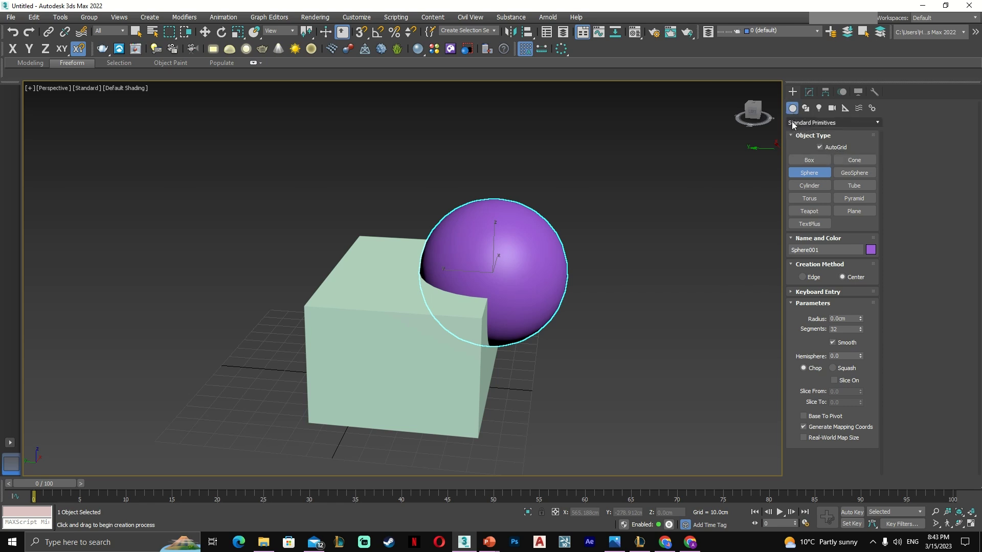
- Switch the geometry creation category to Compound Objects
click(875, 122)
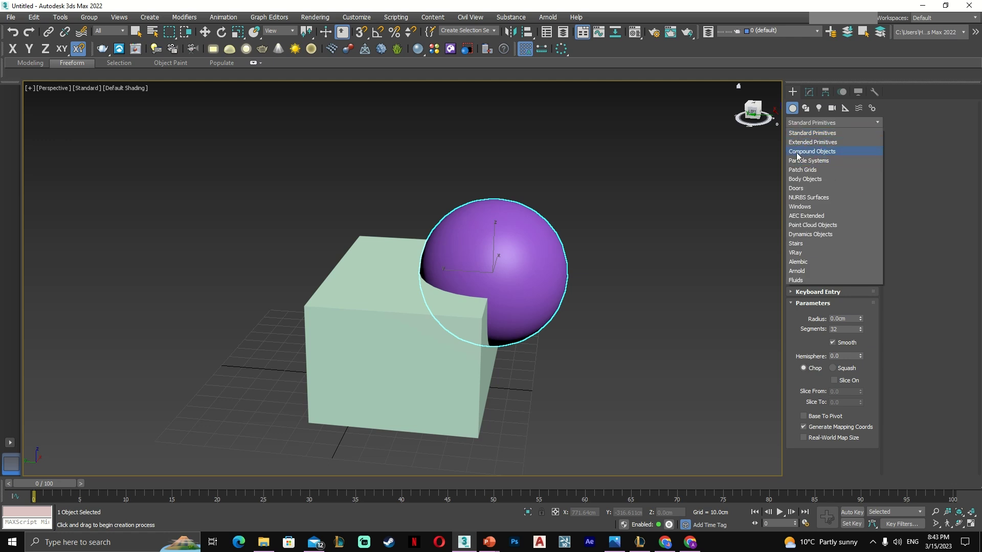
click(824, 154)
alt+middle_drag(726, 209, 726, 195)
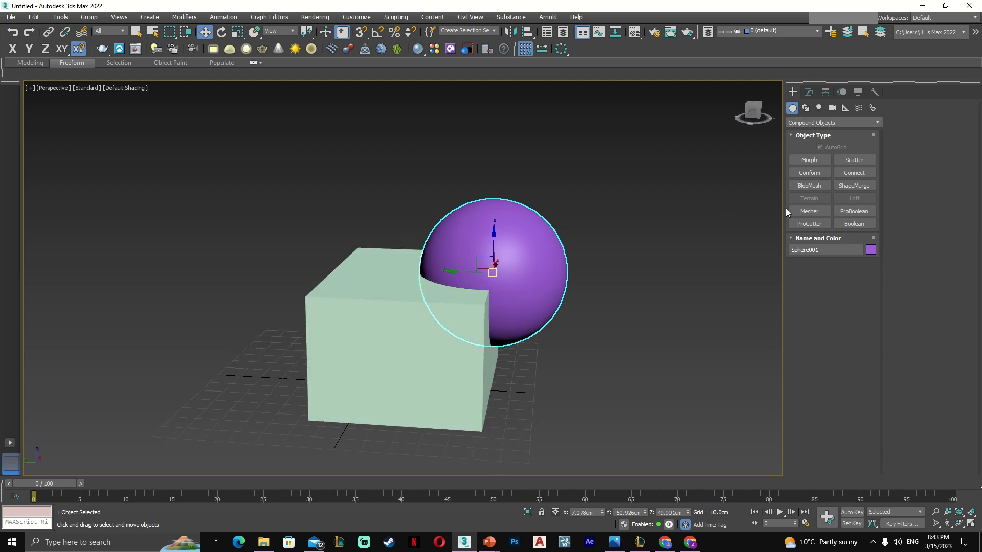
click(858, 213)
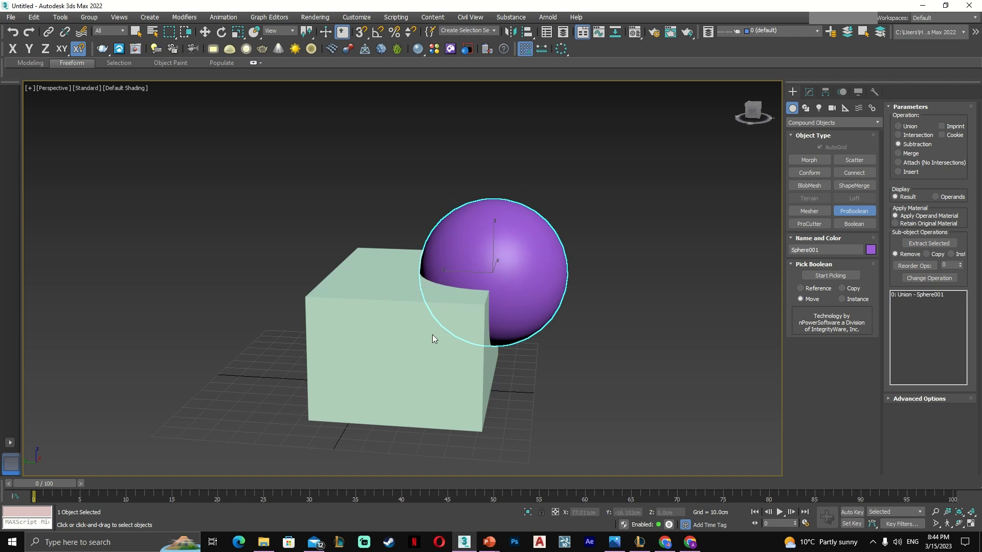
alt+middle_drag(431, 335, 481, 316)
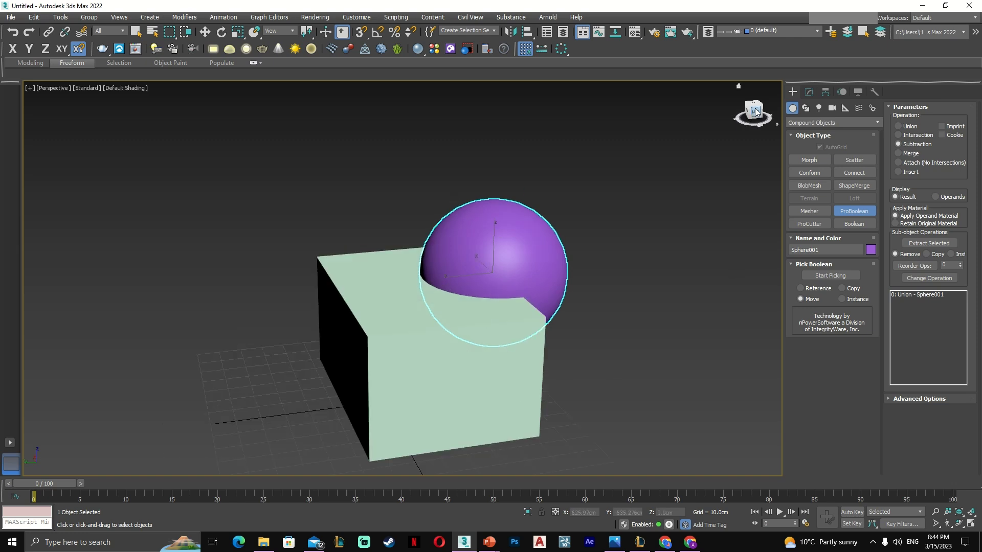
key(w)
- Subtract the purple sphere from the green box with ProBoolean, using the box as the base object
click(473, 318)
alt+middle_drag(406, 357, 363, 285)
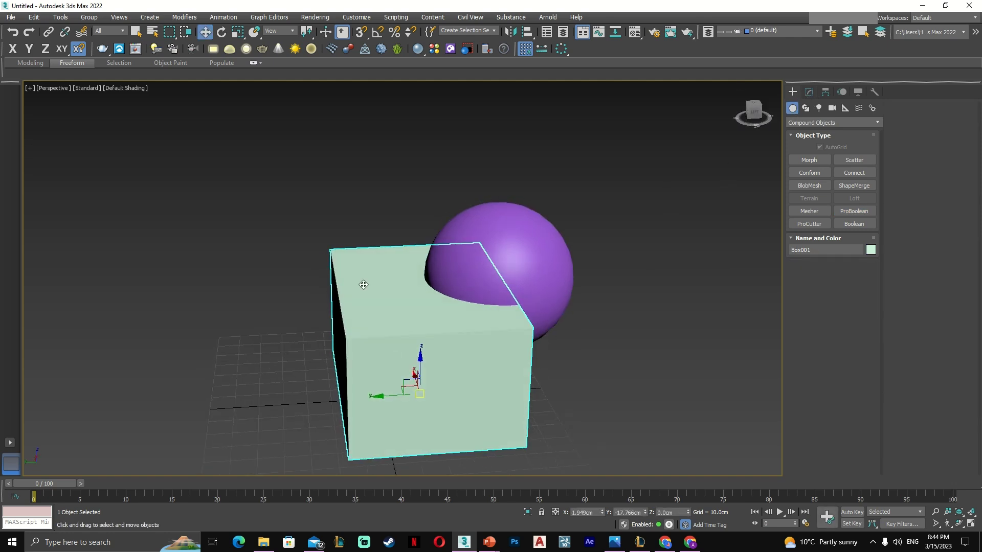
alt+middle_drag(451, 409, 468, 227)
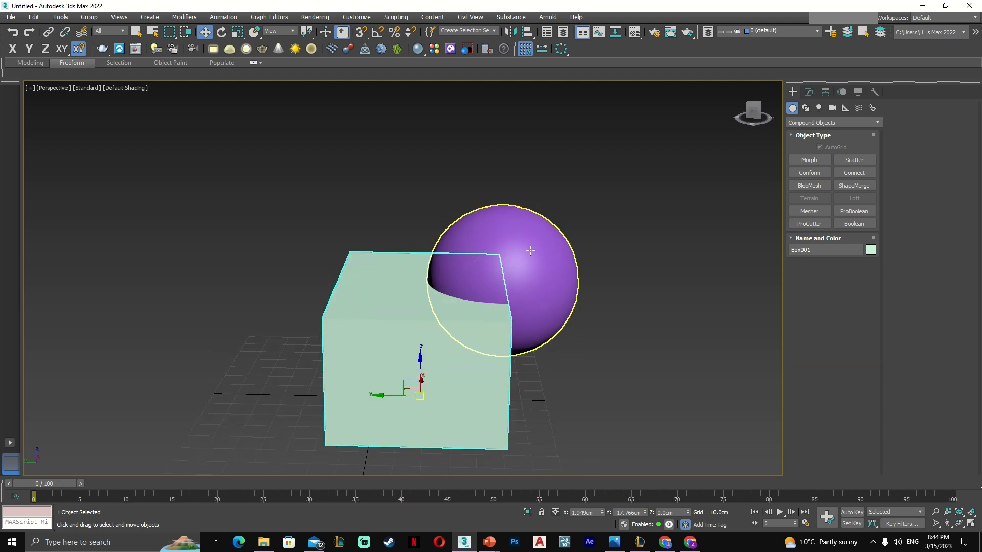
click(853, 212)
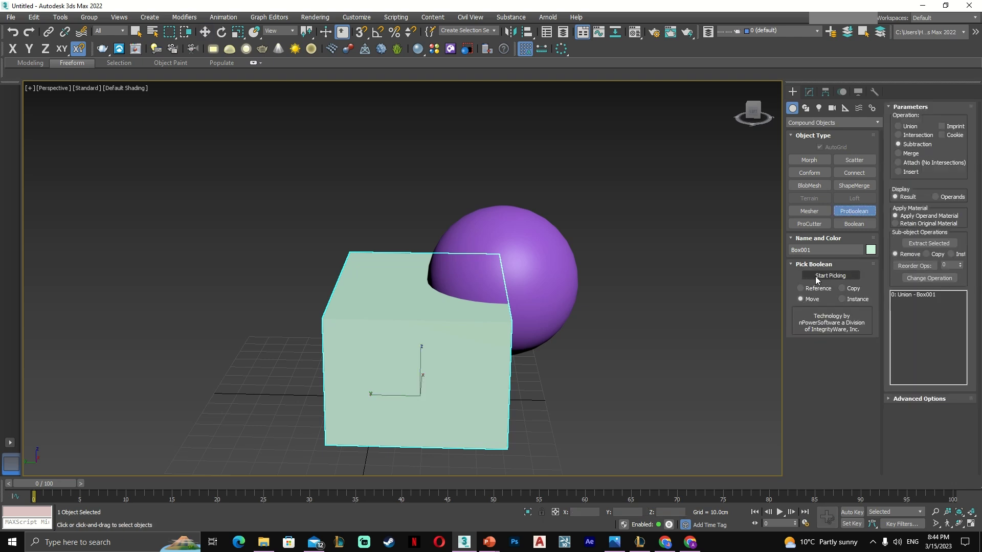
click(839, 275)
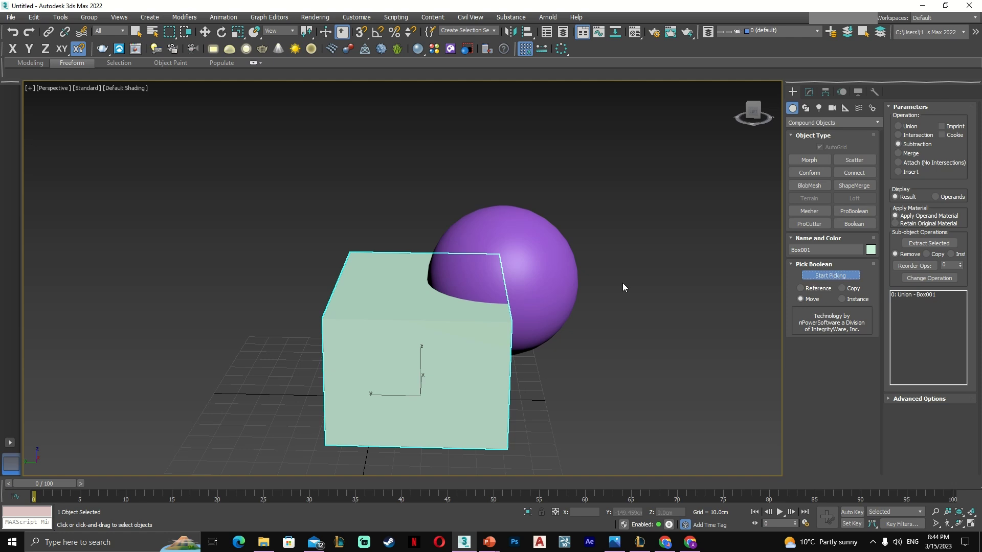
click(516, 250)
alt+middle_drag(541, 272, 496, 301)
key(w)
- Show the cut box's ProBoolean parameters in the modifier stack and expand its entry to reveal the Operands level
click(809, 92)
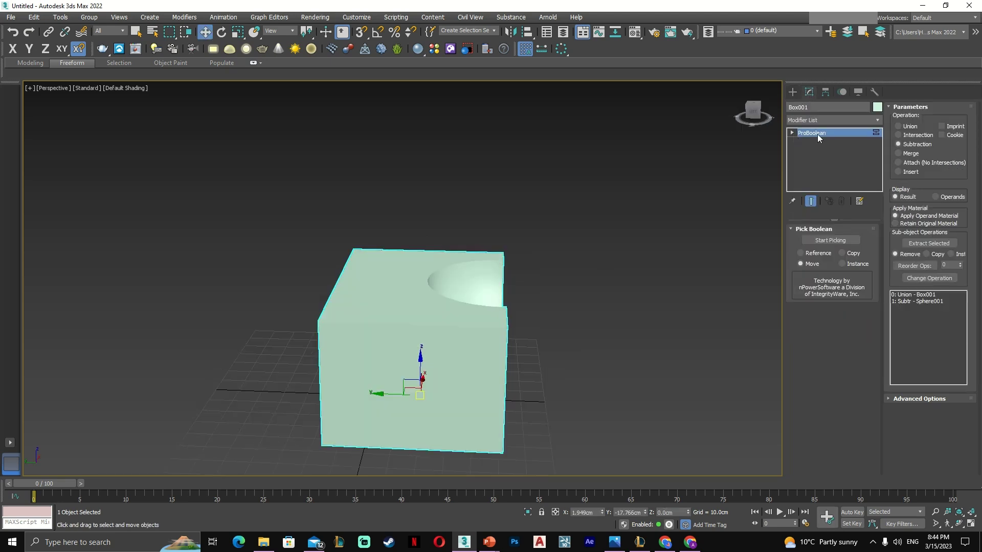
click(605, 269)
click(415, 330)
click(791, 133)
alt+middle_drag(675, 210, 631, 227)
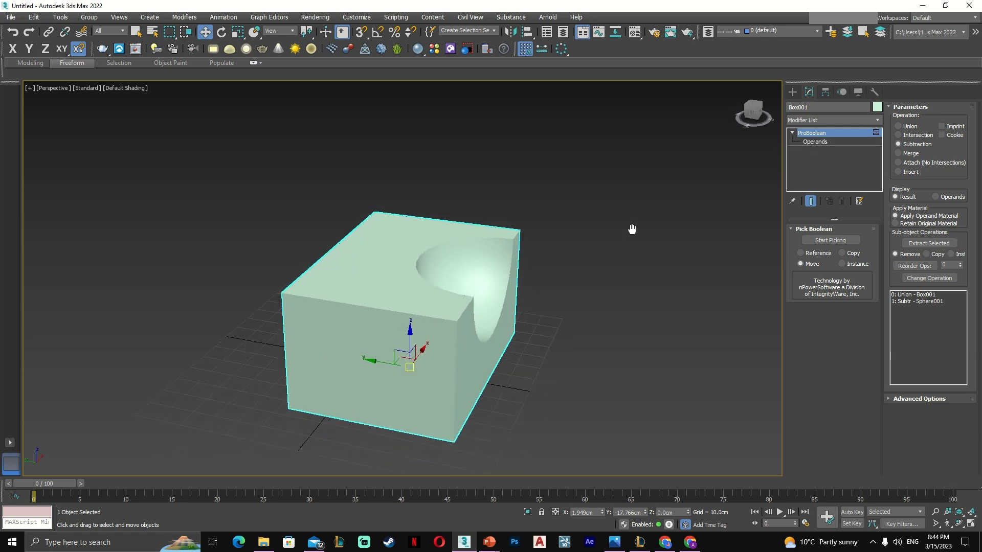
- Select the subtracted sphere at the ProBoolean Operands level and move it to about Y 3.6 cm, Z 31.8 cm
click(824, 142)
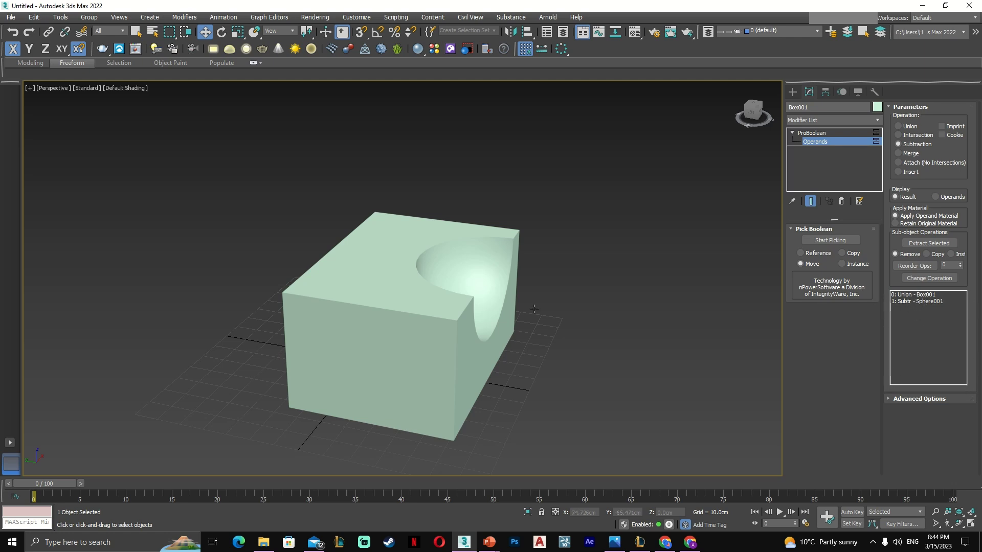
click(925, 302)
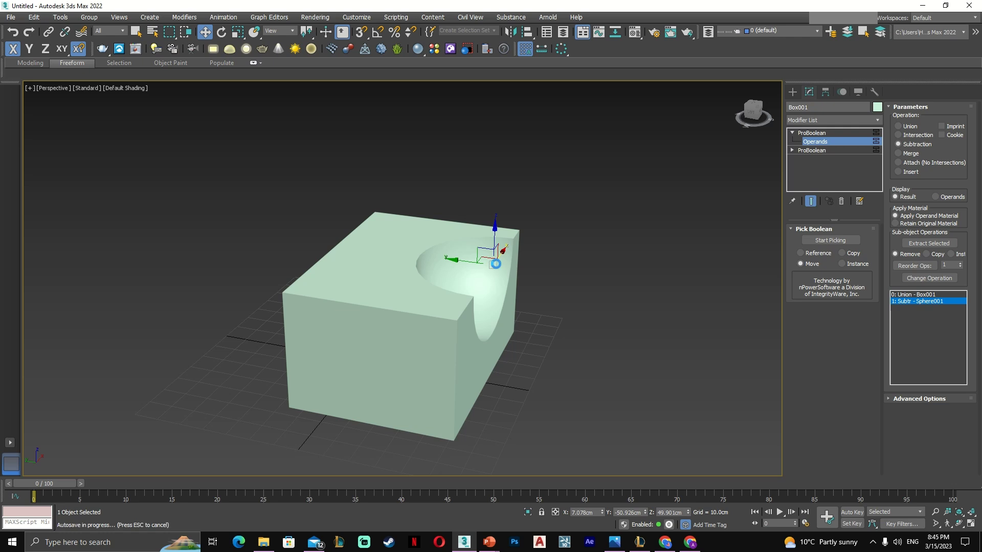
drag(471, 262, 451, 344)
alt+middle_drag(451, 344, 435, 286)
drag(413, 327, 412, 282)
alt+middle_drag(412, 281, 428, 333)
drag(388, 300, 448, 307)
alt+middle_drag(461, 298, 436, 326)
drag(436, 325, 364, 230)
alt+middle_drag(364, 230, 412, 267)
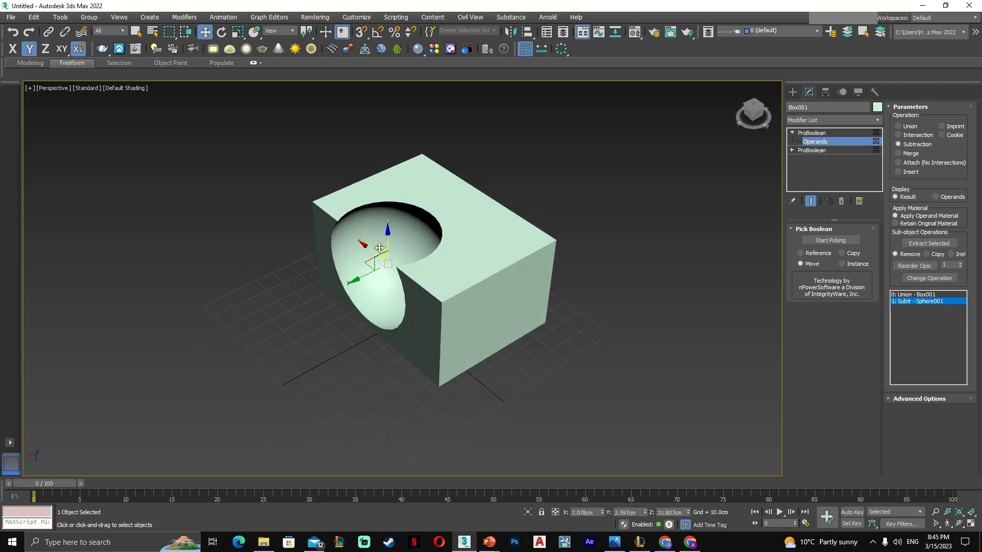
- Move the subtracted sphere operand farther into the box, to about X -3.0 cm, Y -11.5 cm
drag(378, 252, 428, 254)
alt+middle_drag(427, 254, 379, 244)
mouse_move(404, 258)
mouse_down()
mouse_move(371, 261)
mouse_move(397, 273)
mouse_up()
alt+middle_drag(397, 273, 414, 291)
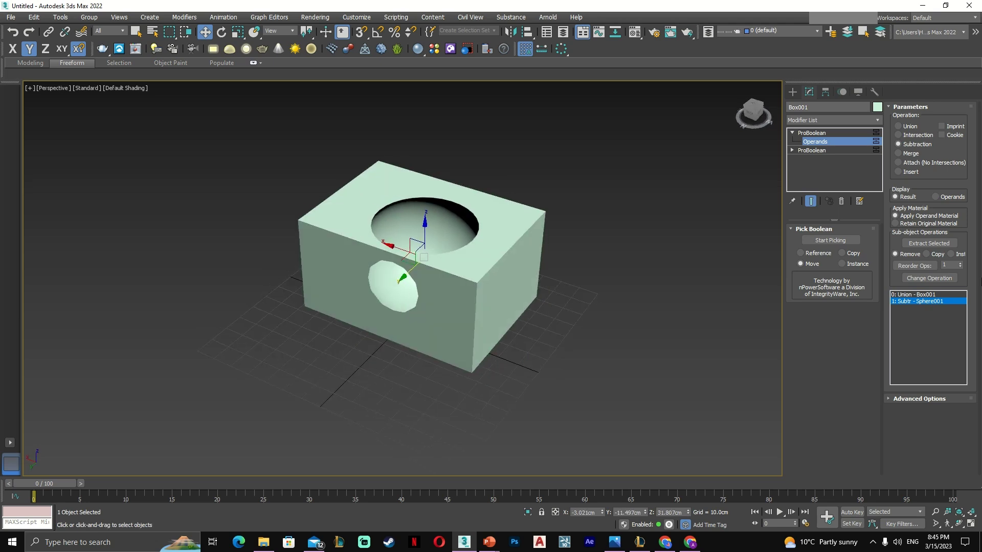
- Select the box operand and shift it relative to the subtracted sphere
click(914, 295)
mouse_move(409, 312)
mouse_down()
mouse_move(375, 327)
mouse_move(463, 284)
mouse_move(418, 313)
mouse_move(378, 275)
mouse_move(409, 292)
mouse_move(385, 334)
mouse_move(387, 300)
mouse_move(406, 316)
mouse_up()
alt+middle_drag(435, 287, 414, 299)
drag(391, 322, 367, 294)
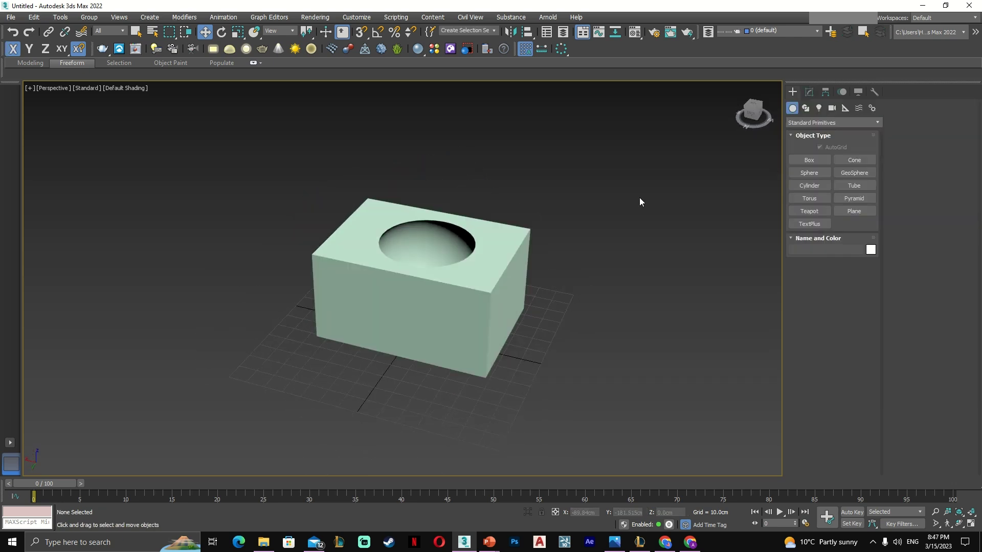
- Delete the cut box and create a new box about 82 cm long, 102 cm wide and 64 cm high
click(409, 317)
key(Delete)
click(813, 163)
drag(418, 285, 557, 418)
click(569, 306)
middle_drag(635, 345, 636, 318)
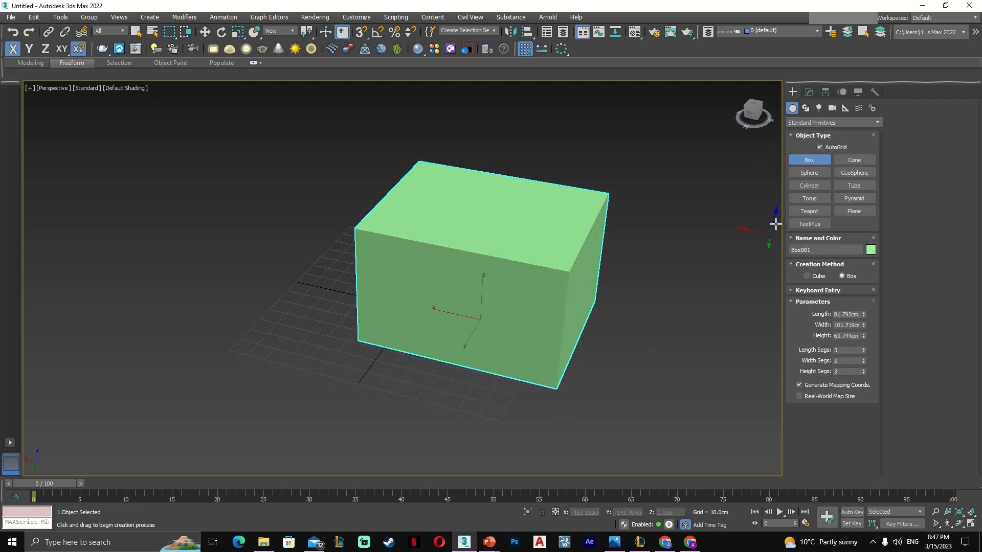
- Create a large sphere on the new box's top face and move it to overlap the box's upper corner
click(817, 175)
drag(520, 263, 555, 338)
alt+middle_drag(555, 338, 587, 337)
key(w)
drag(501, 275, 518, 267)
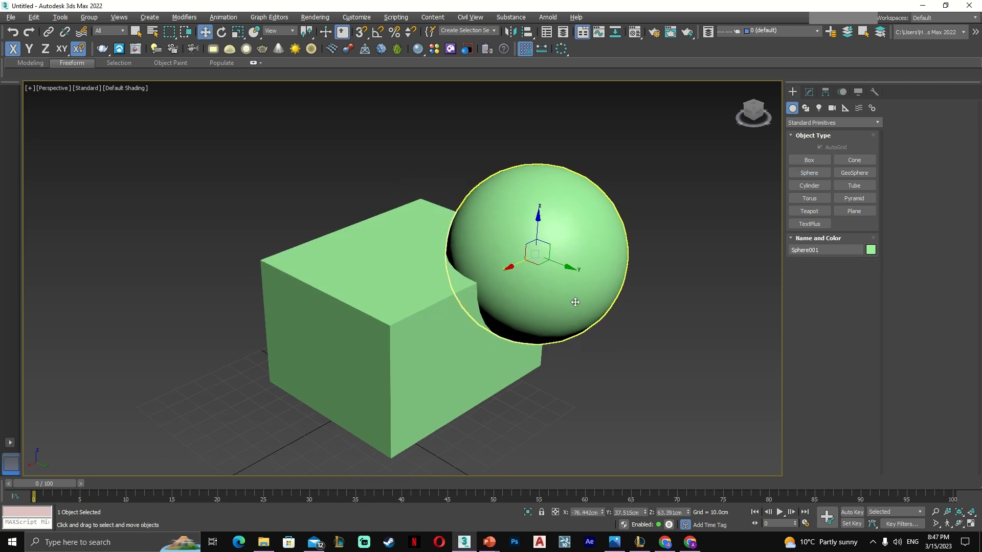
alt+middle_drag(574, 300, 547, 298)
drag(551, 266, 530, 249)
- Switch the geometry creation category to Compound Objects and select the new box
click(829, 123)
click(813, 151)
click(454, 321)
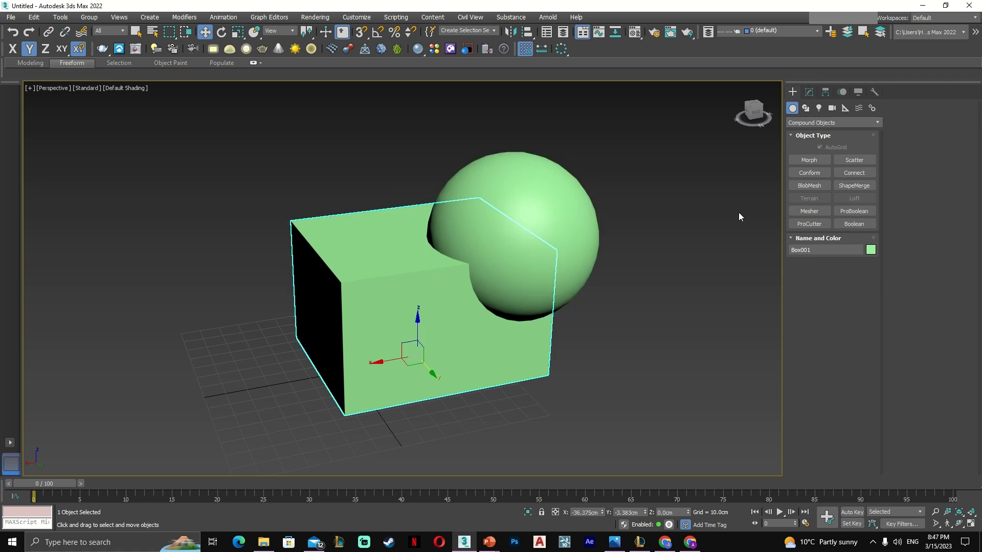
- Intersect the box with the sphere using ProBoolean, examine the shared volume, and undo the operation
click(864, 211)
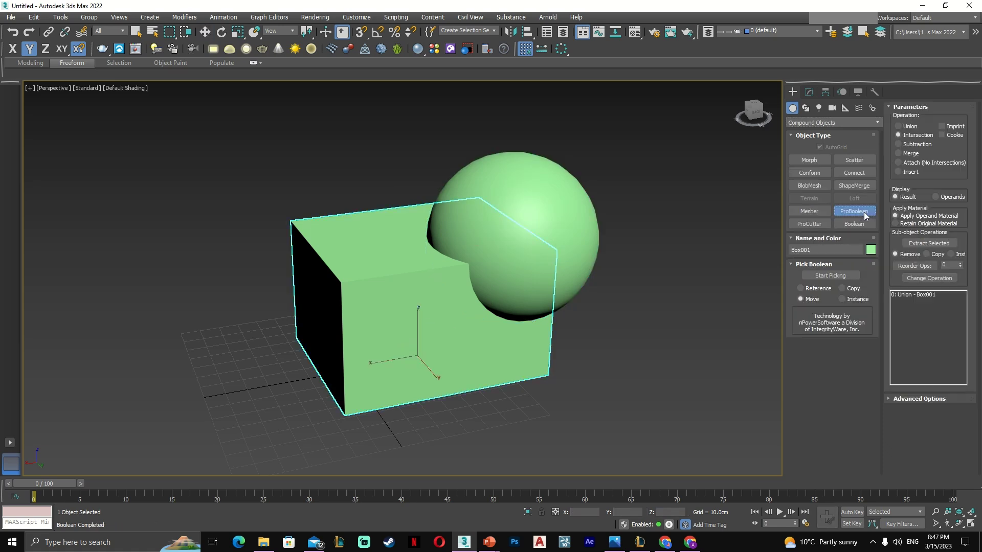
click(909, 145)
alt+middle_drag(630, 285, 607, 293)
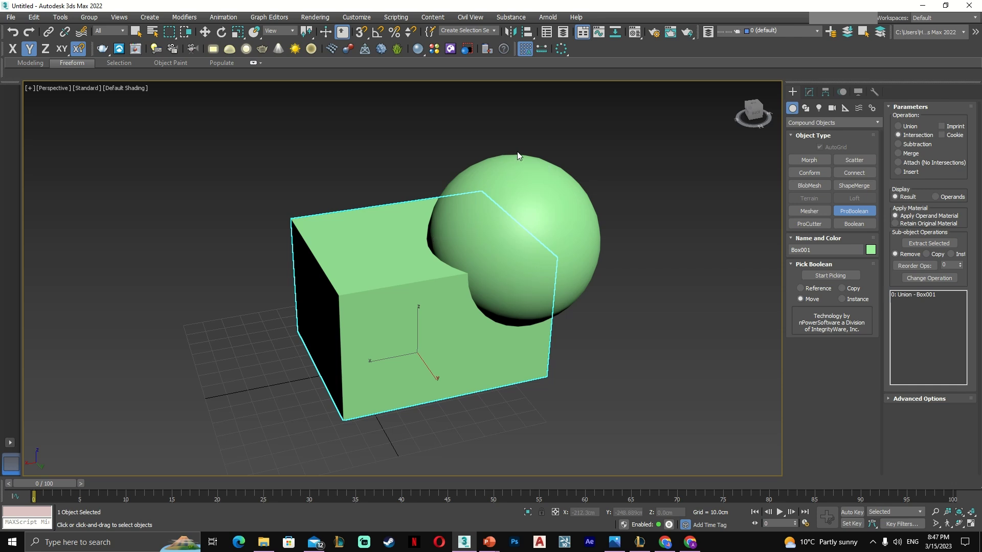
alt+middle_drag(403, 249, 496, 295)
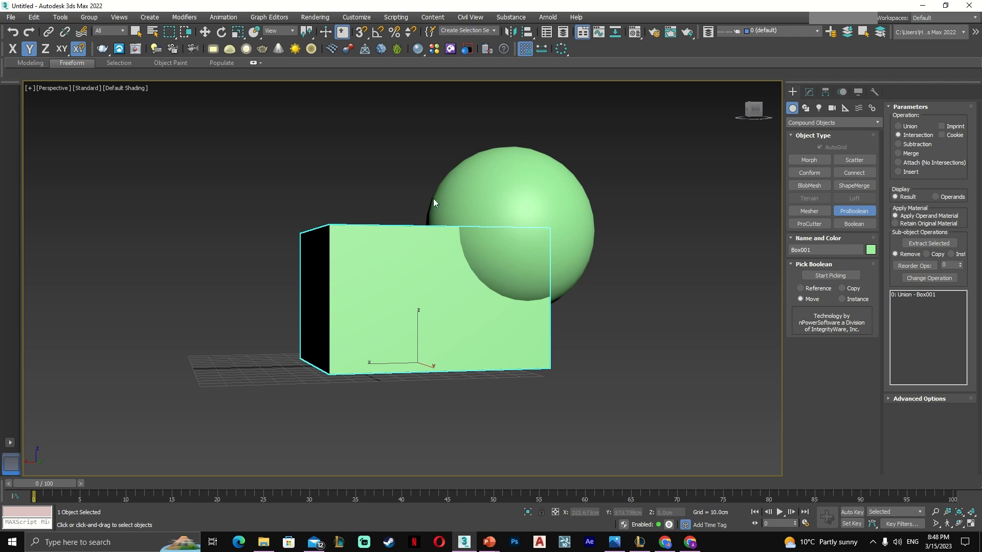
alt+middle_drag(520, 276, 539, 276)
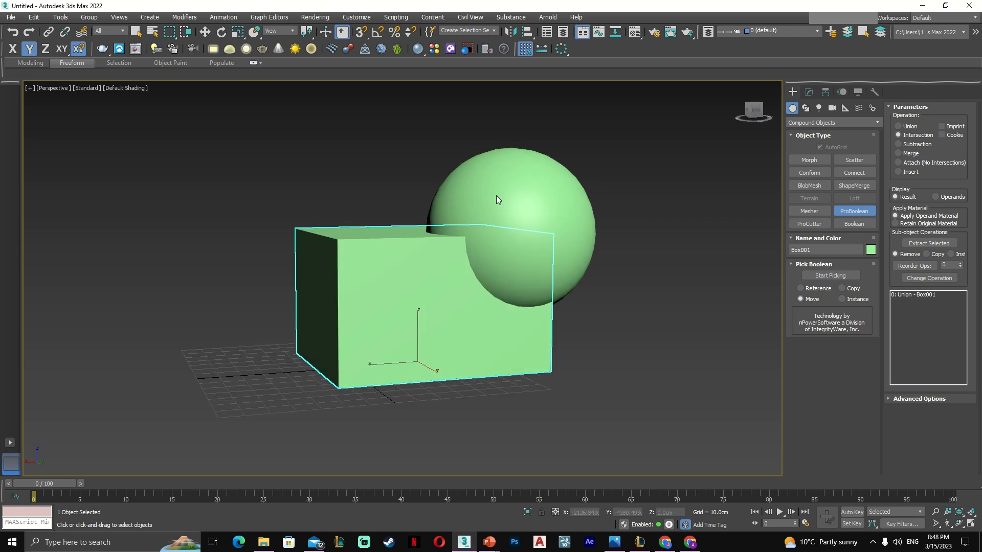
click(831, 276)
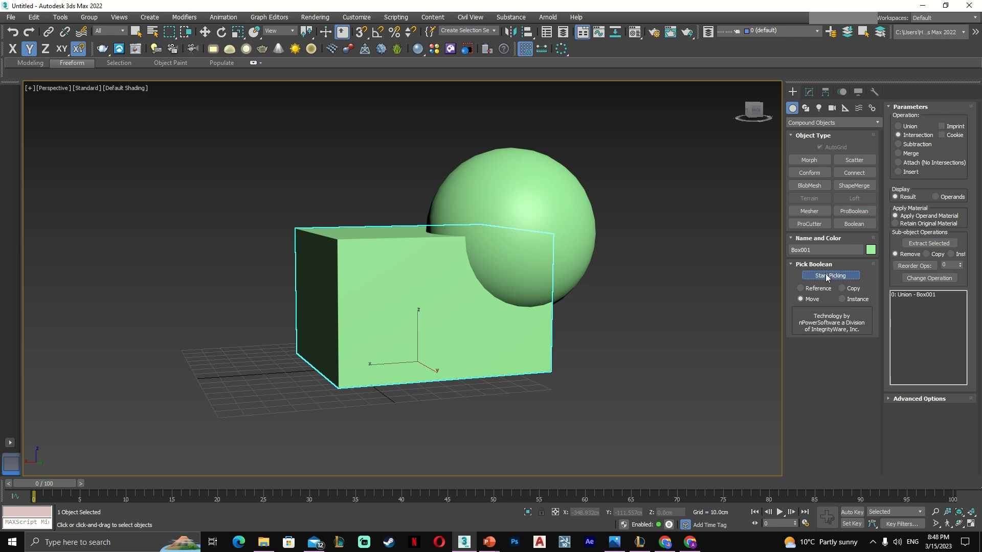
click(527, 182)
alt+middle_drag(528, 182, 542, 237)
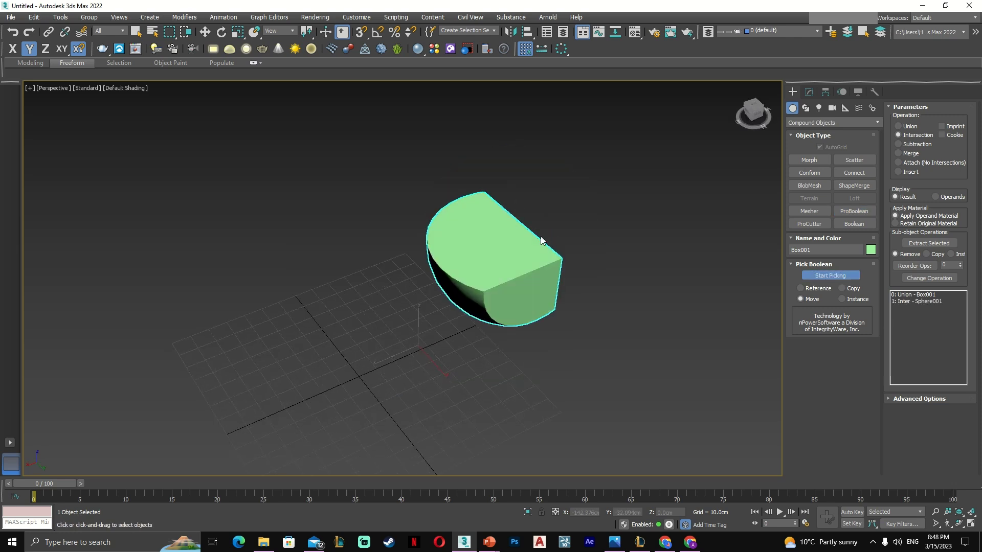
alt+middle_drag(513, 338, 557, 326)
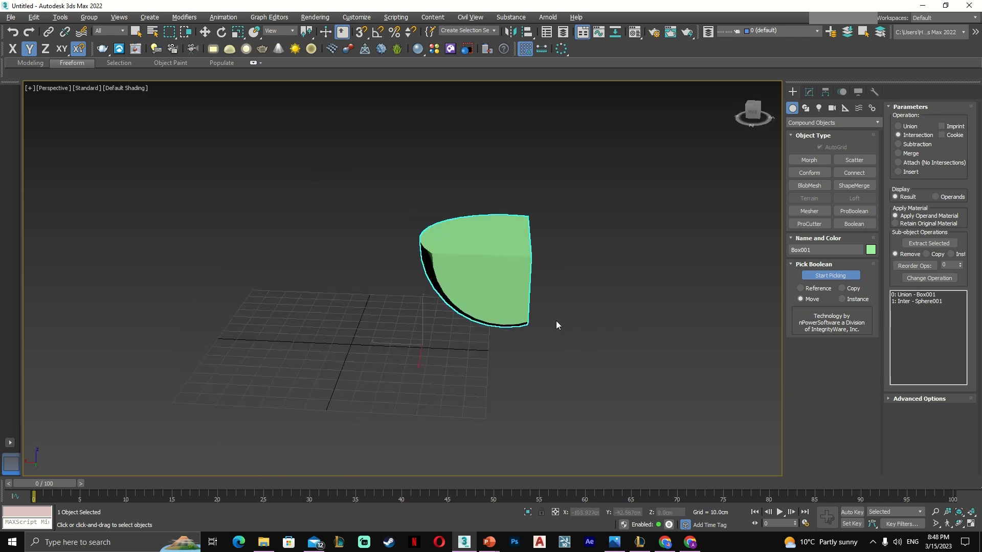
key(ctrl+z)
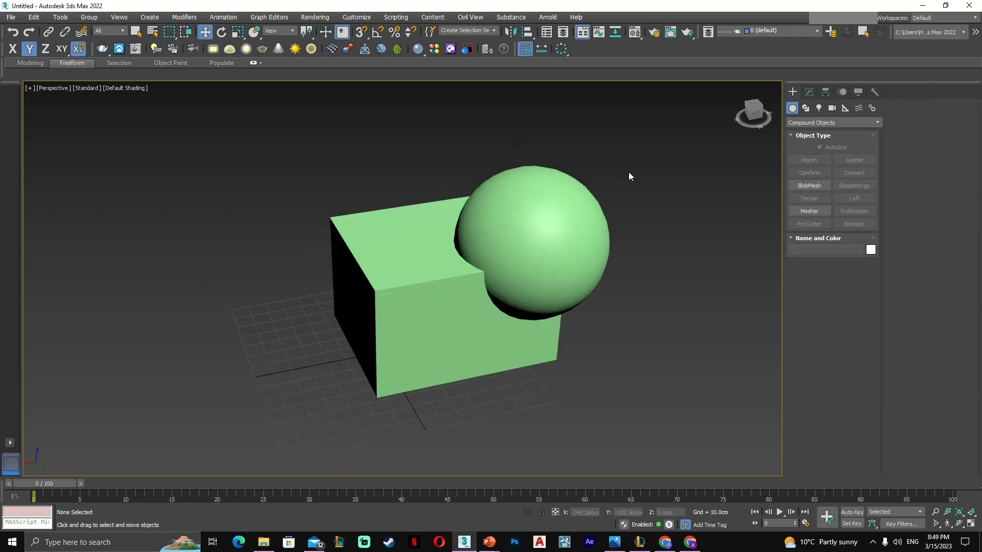
- Unite the box and the sphere with a ProBoolean Union, using the box as the base object
click(409, 322)
alt+middle_drag(428, 329, 477, 289)
click(857, 212)
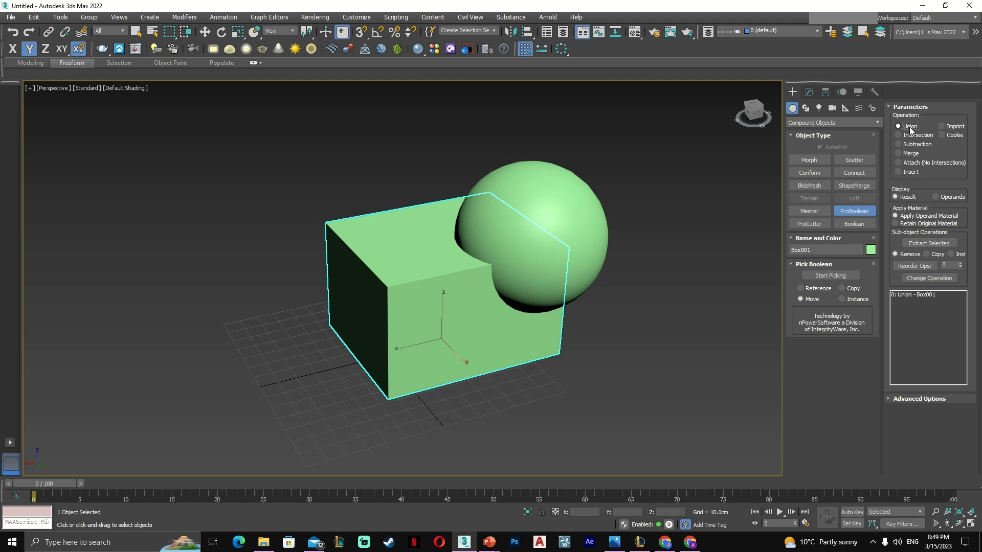
alt+middle_drag(632, 279, 743, 196)
alt+middle_drag(529, 226, 660, 286)
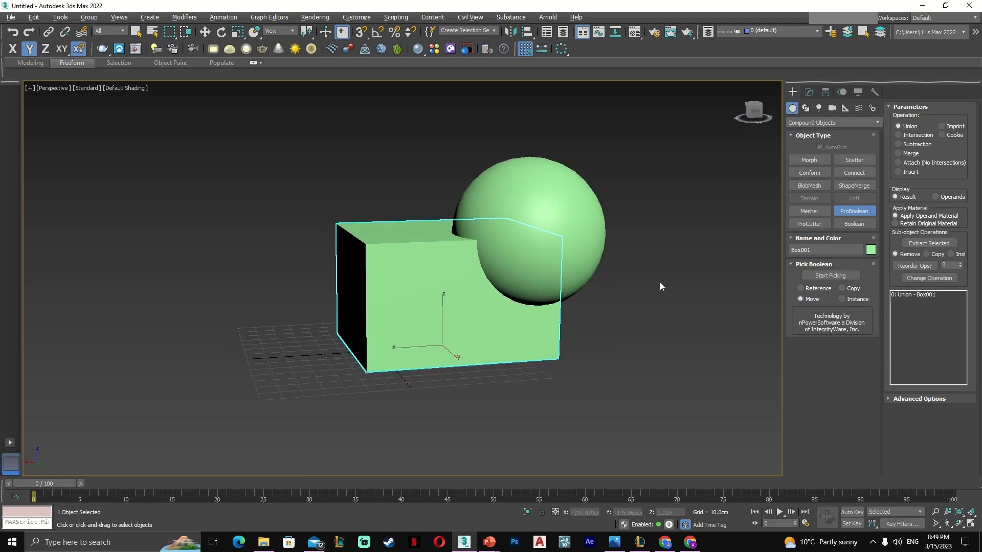
alt+middle_drag(555, 179, 588, 203)
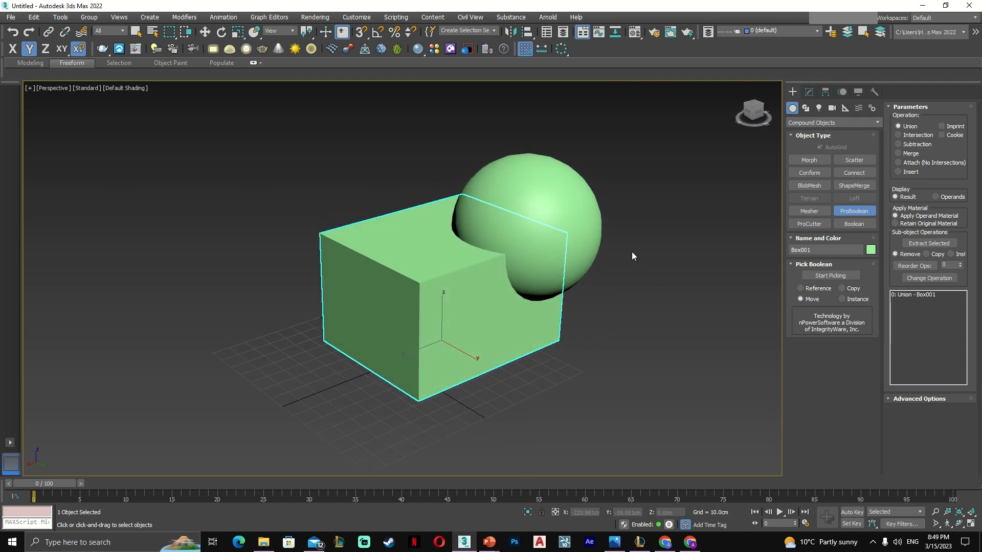
click(827, 277)
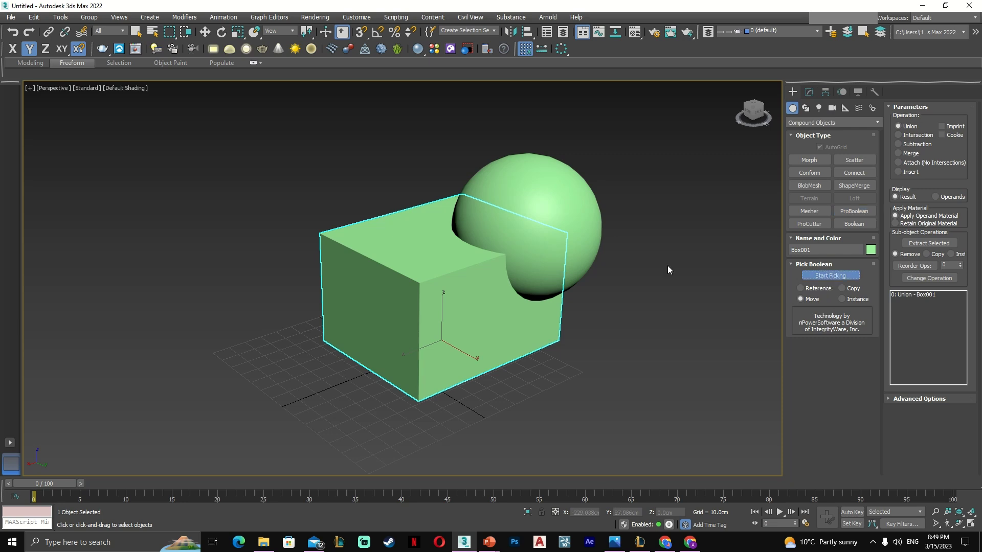
click(535, 193)
alt+middle_drag(535, 190, 625, 300)
alt+middle_drag(500, 166, 618, 245)
key(w)
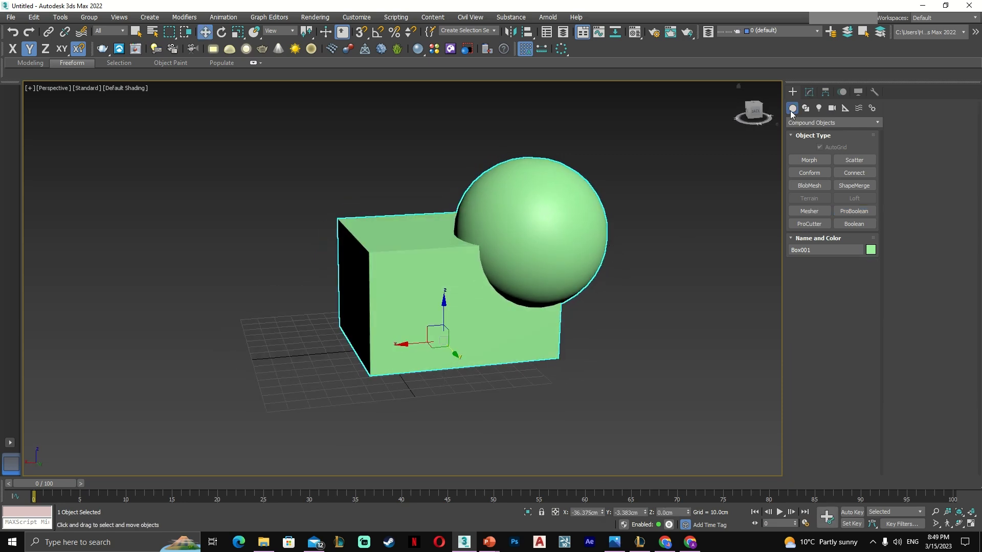
- Move the united object along the X axis to about X 5.7 cm and display its ProBoolean parameters
click(645, 150)
click(537, 223)
alt+middle_drag(407, 290, 450, 323)
drag(440, 370, 414, 409)
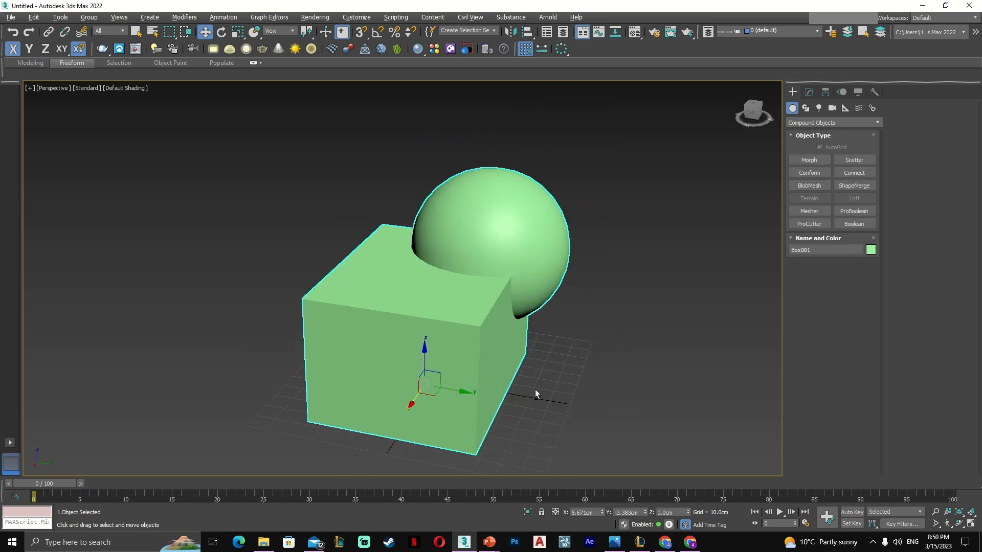
alt+middle_drag(512, 394, 460, 387)
click(809, 93)
alt+middle_drag(573, 205, 601, 215)
scroll(562, 153, down, 3)
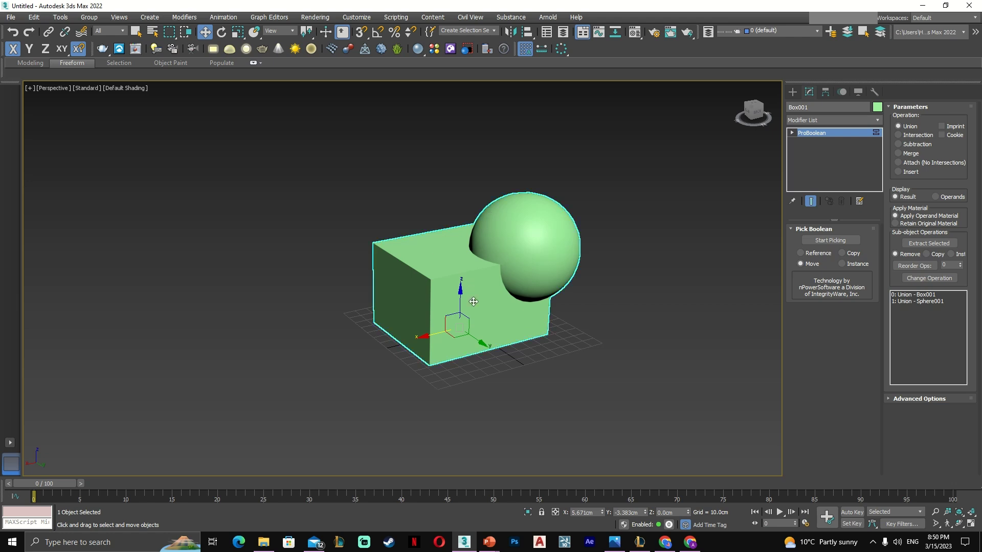
- Convert the united object to Editable Poly and nudge it slightly
alt+middle_drag(470, 287, 434, 282)
right_click(434, 279)
mouse_move(474, 387)
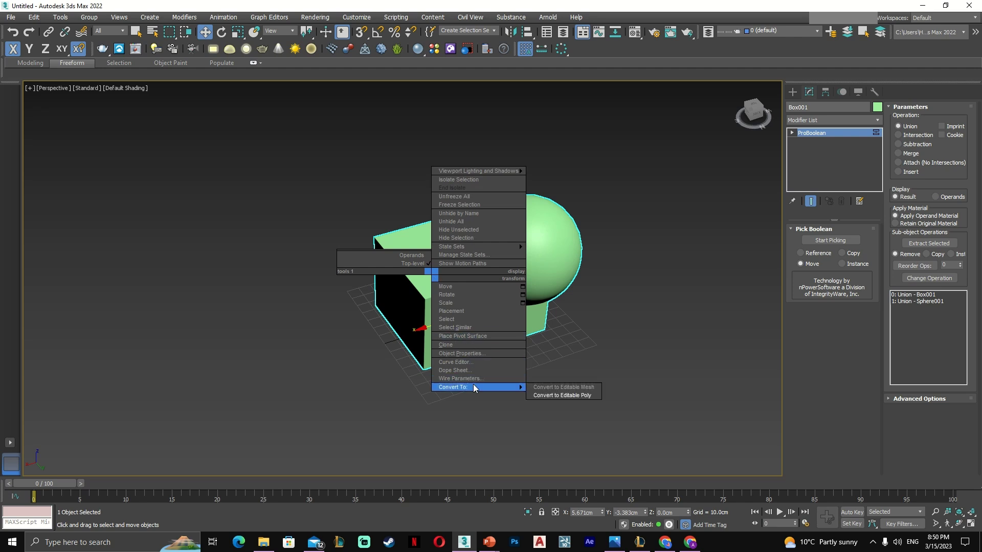
click(565, 395)
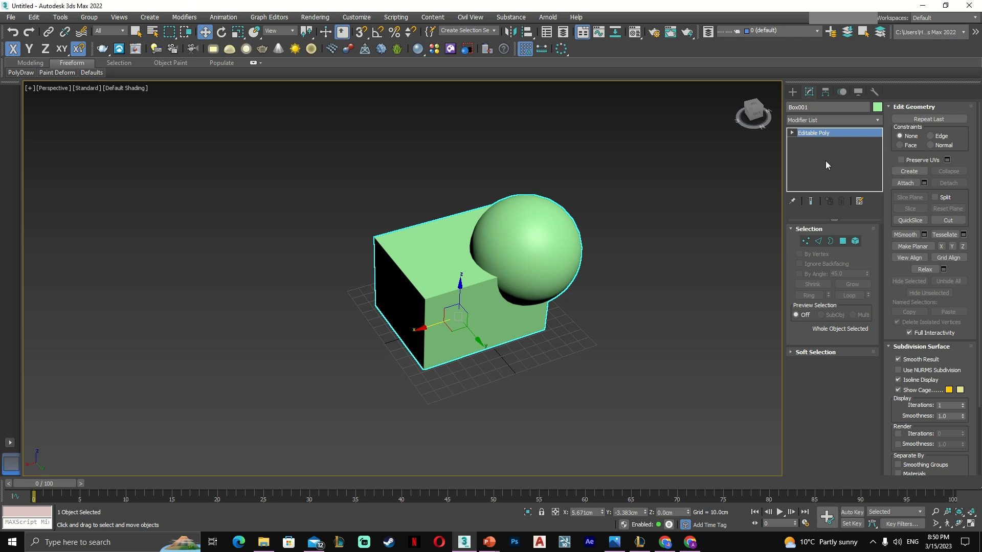
alt+middle_drag(621, 295, 604, 287)
drag(466, 335, 460, 325)
- Select both the sphere and box portions of the Editable Poly at the Element level
click(791, 132)
click(825, 177)
click(501, 239)
ctrl+click(434, 264)
alt+middle_drag(435, 264, 459, 309)
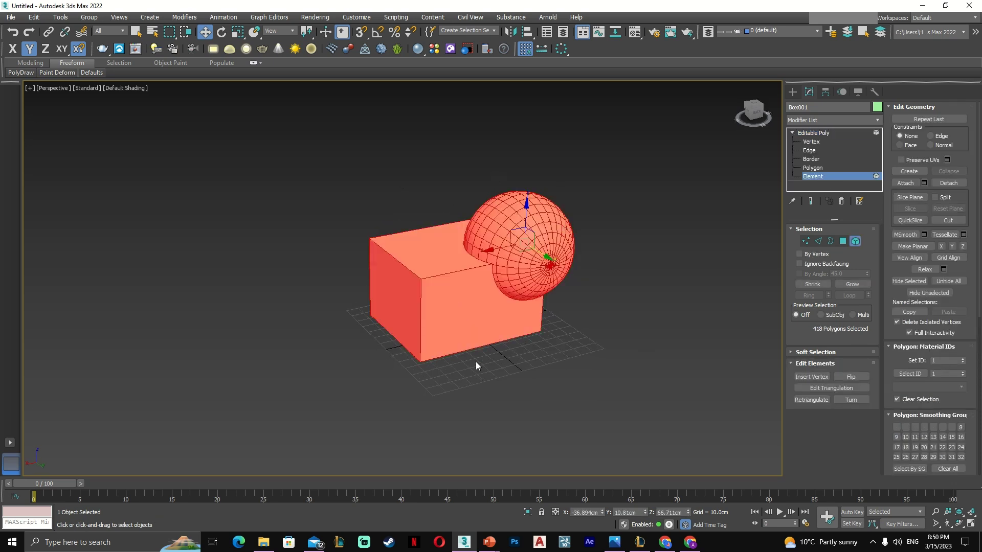
- Clear the element selection and collapse the Editable Poly entry in the modifier stack
alt+middle_drag(652, 318, 591, 288)
click(597, 219)
scroll(487, 249, up, 2)
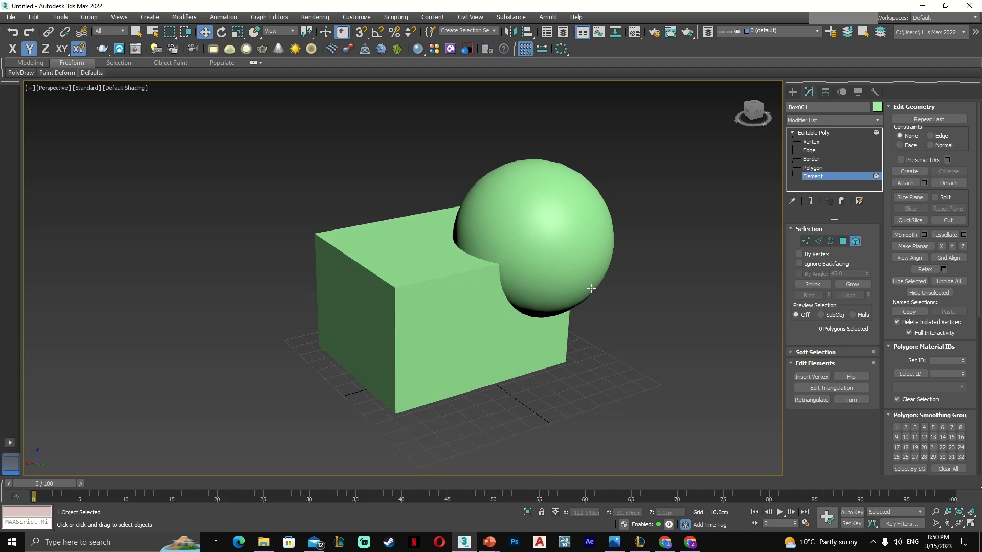
scroll(644, 249, down, 2)
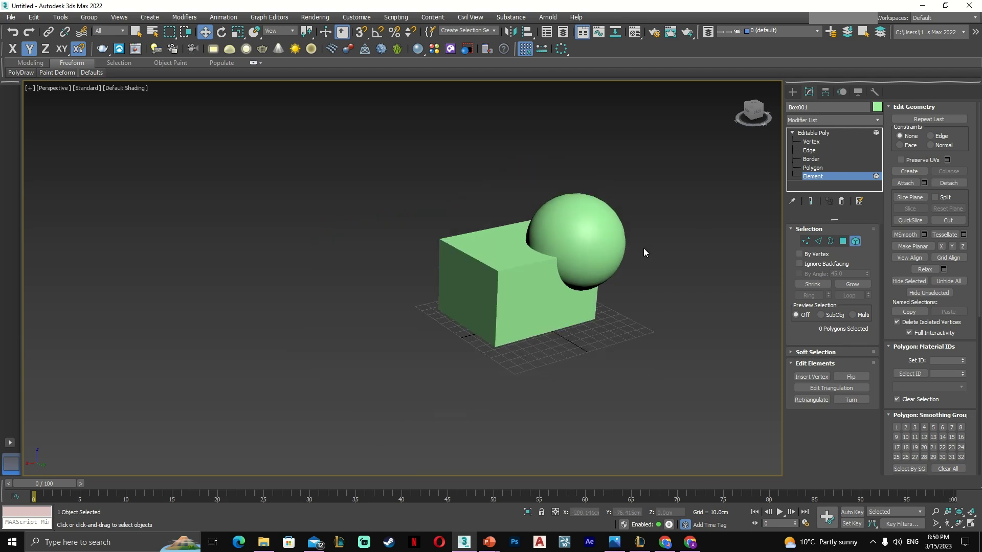
click(793, 133)
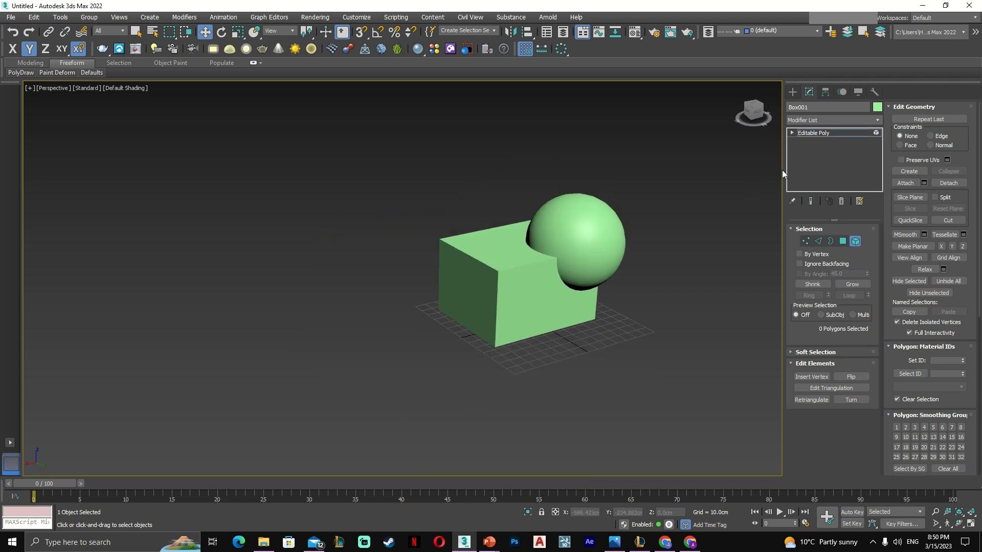
- Undo the element selections, the nudge and the Editable Poly conversion, and deselect the object
key(ctrl+z)
key(ctrl+z)
key(ctrl+z)
key(ctrl+z)
key(ctrl+z)
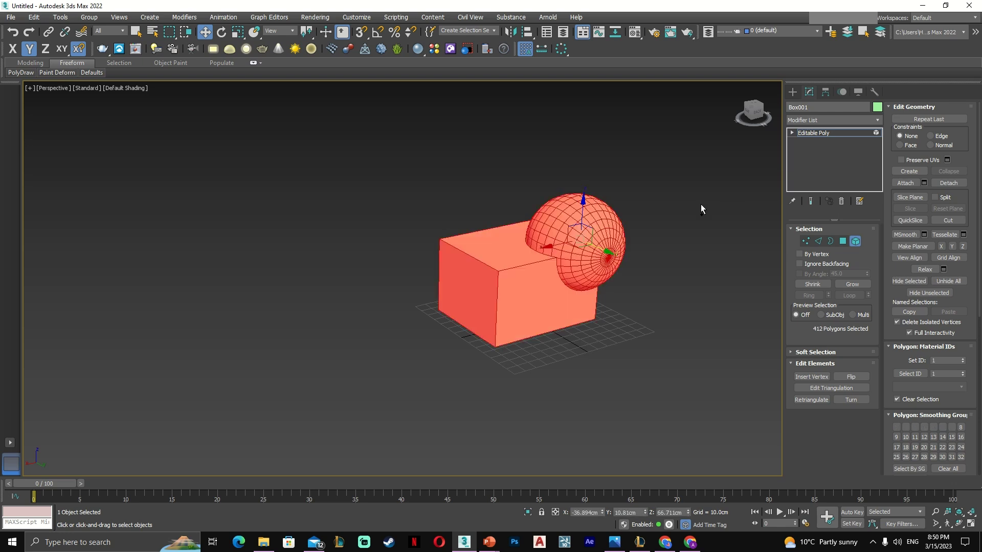
key(ctrl+z)
click(693, 243)
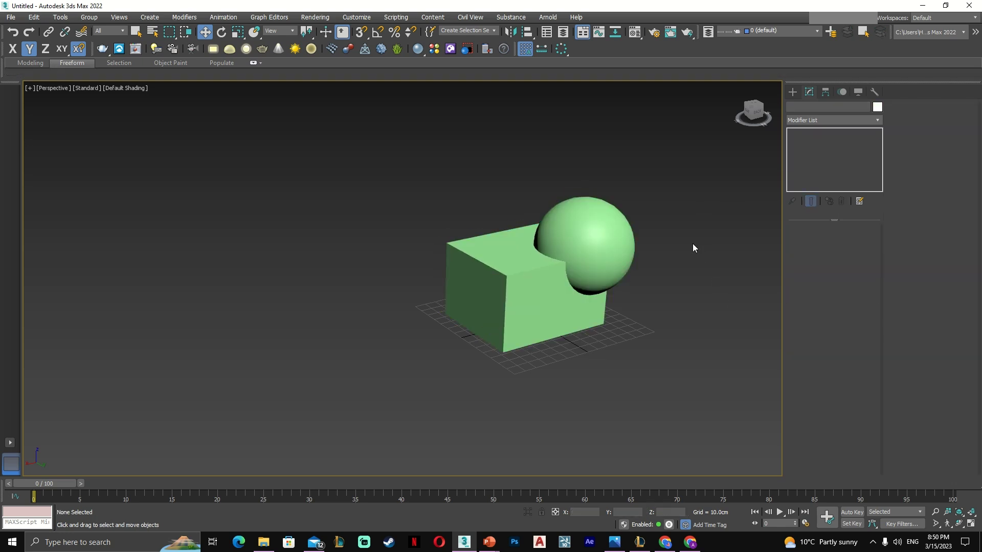
- Reselect the united object, visit its ProBoolean Operands level, and return to the collapsed top-level entry
click(579, 261)
double_click(830, 134)
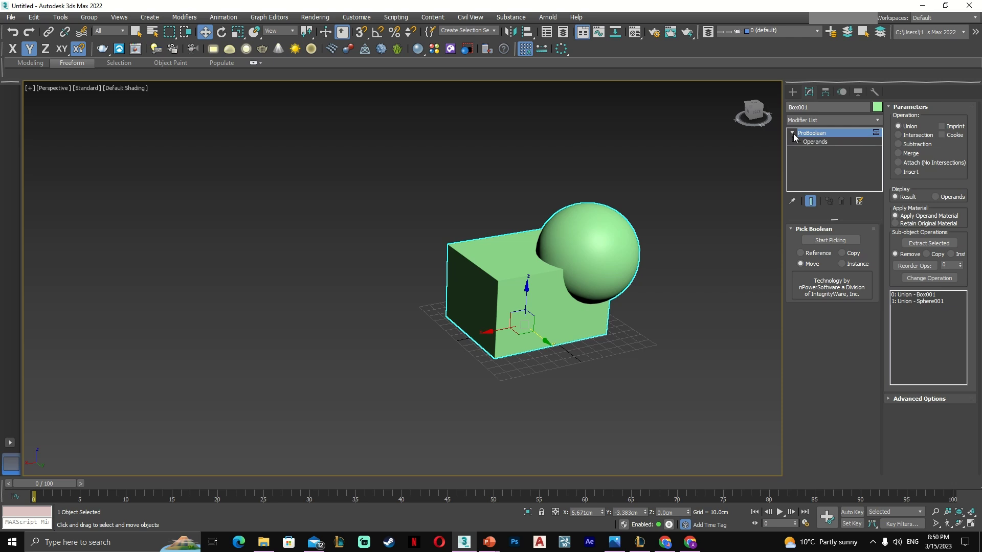
click(819, 140)
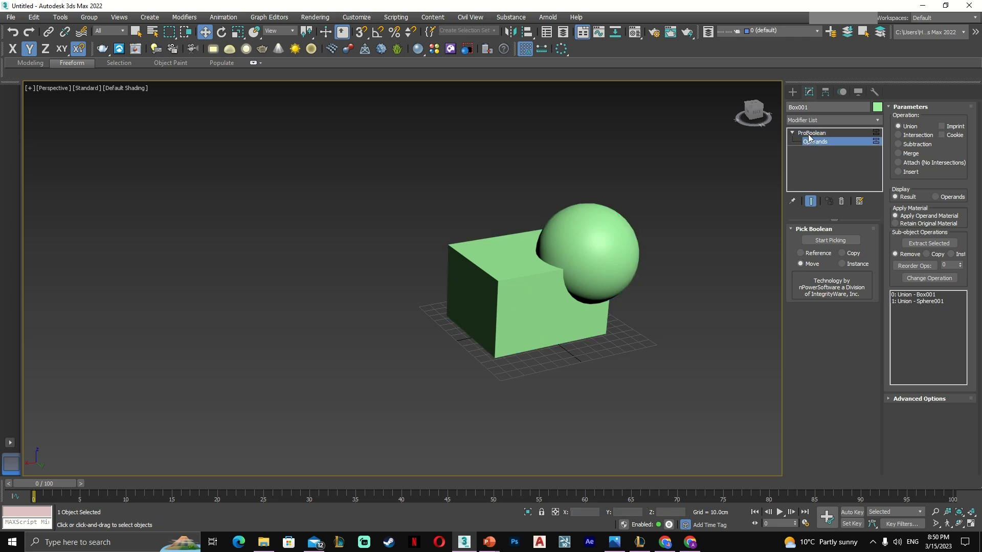
click(809, 134)
click(793, 132)
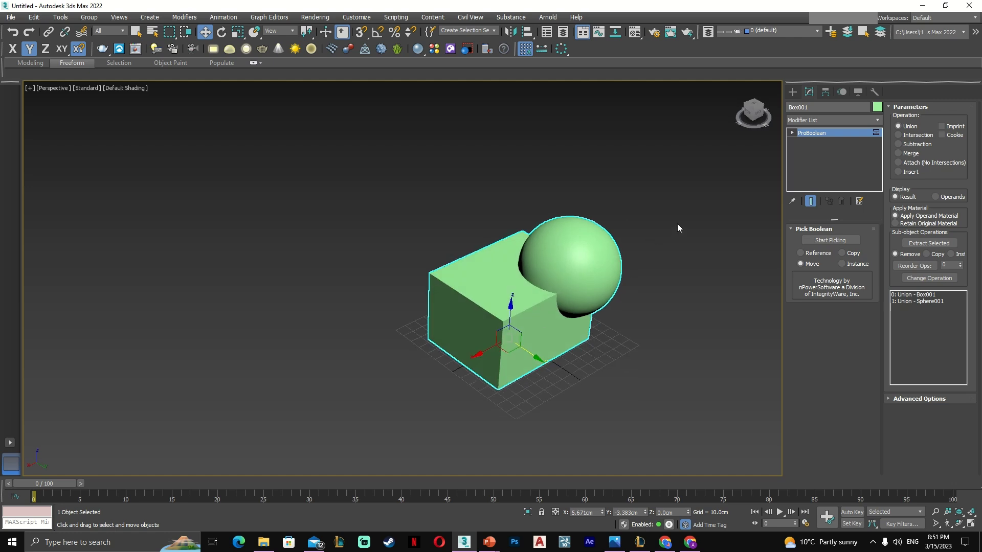
- Reselect the united box and sphere and add an Edit Poly modifier above its ProBoolean entry
click(677, 223)
click(583, 259)
click(826, 122)
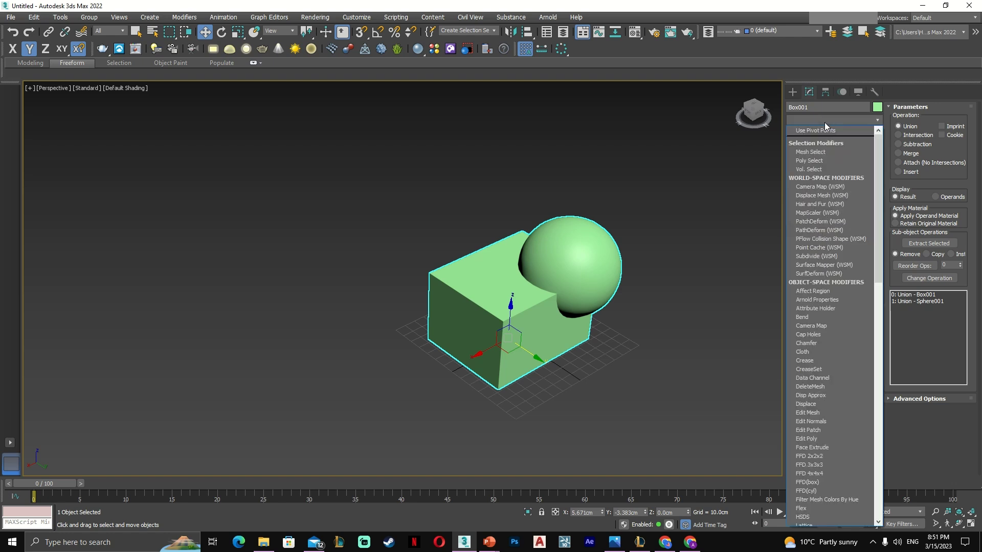
key(e)
click(812, 156)
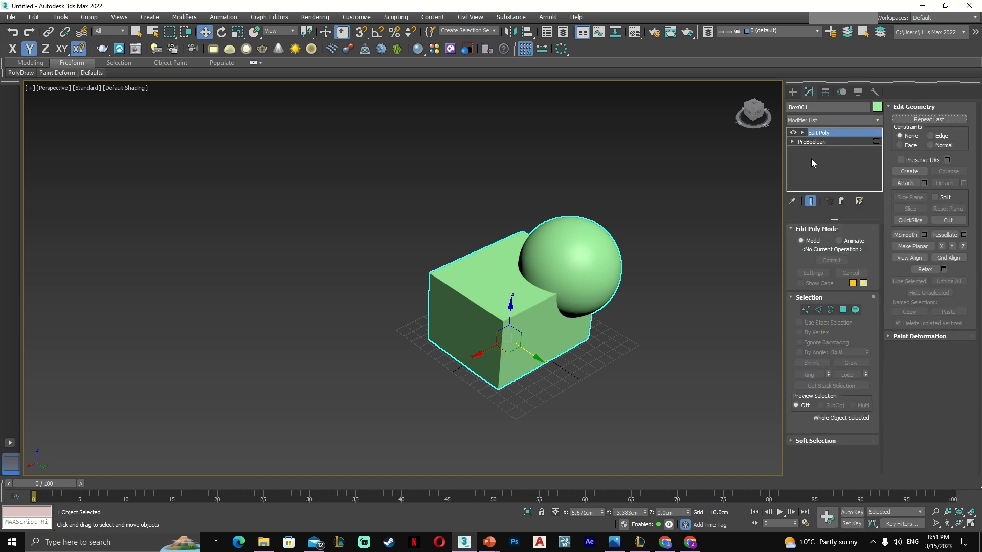
- Expand the Edit Poly and ProBoolean entries in the modifier stack to show their sub-object levels
click(803, 133)
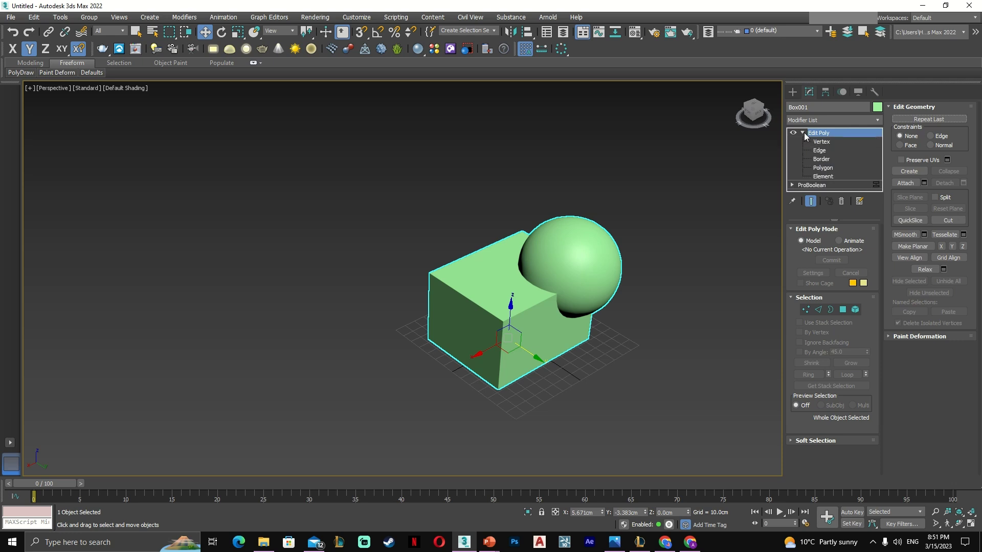
click(792, 184)
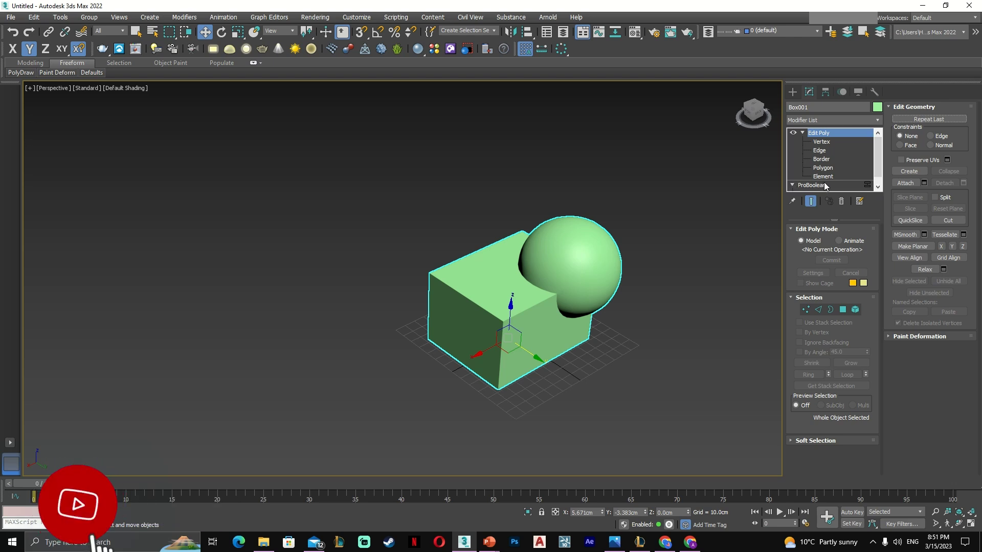
drag(877, 153, 876, 162)
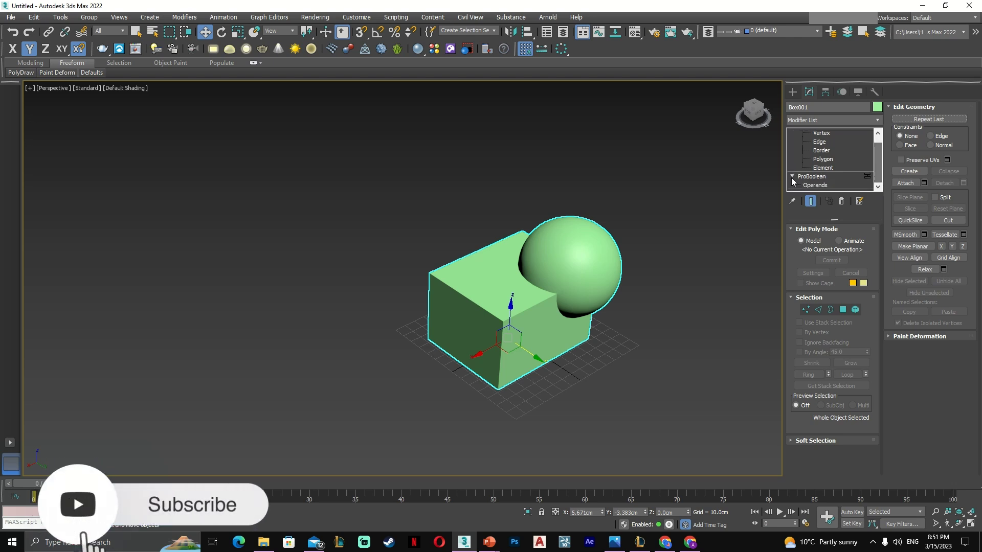
right_click(527, 259)
mouse_move(604, 372)
click(666, 295)
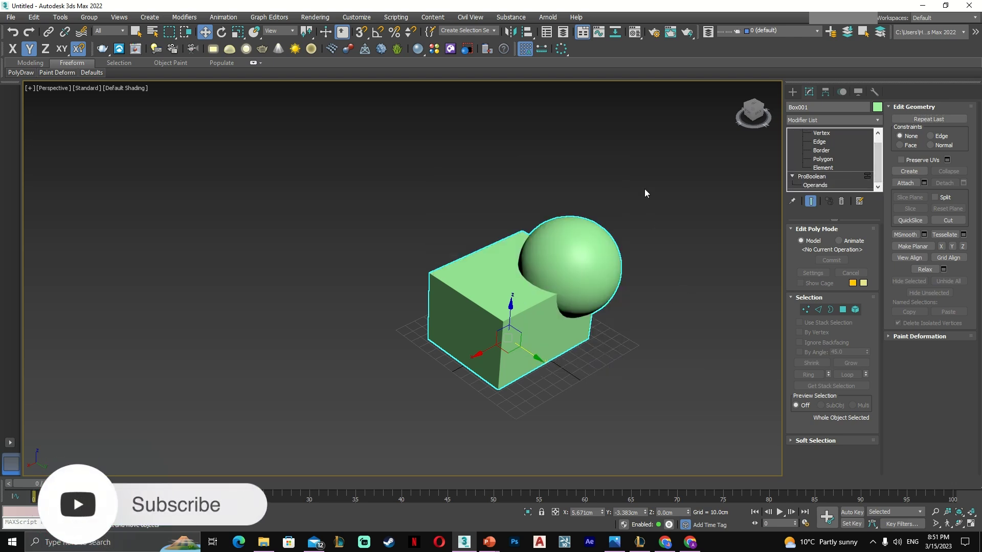
right_click(517, 301)
mouse_move(588, 411)
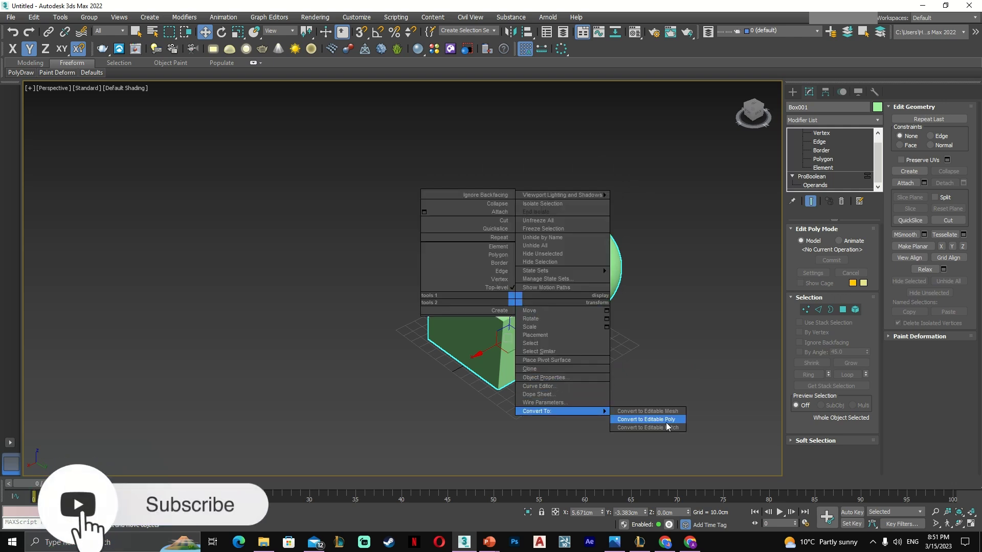
click(691, 310)
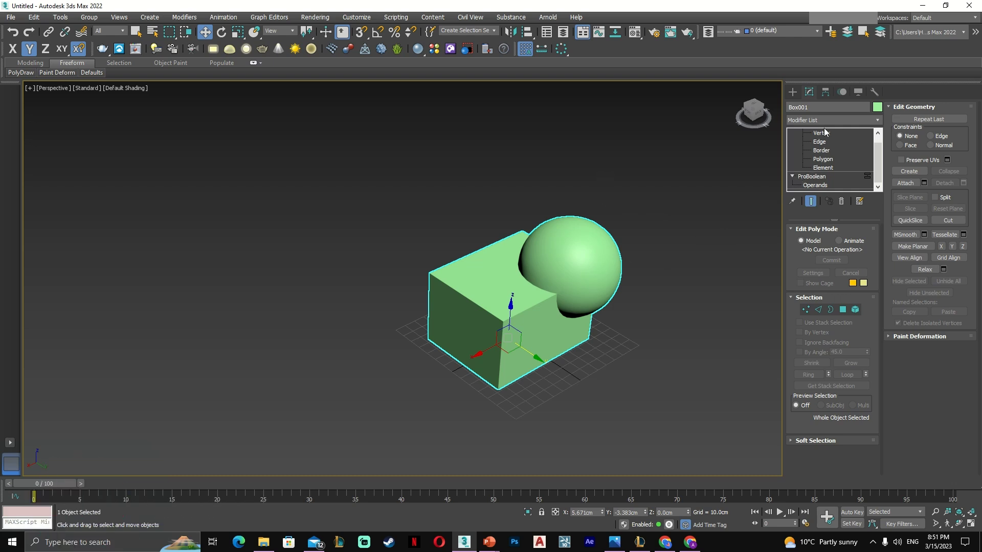
- Enter the Edit Poly modifier's Element level and pick the box portion of the united object
scroll(878, 163, up, 1)
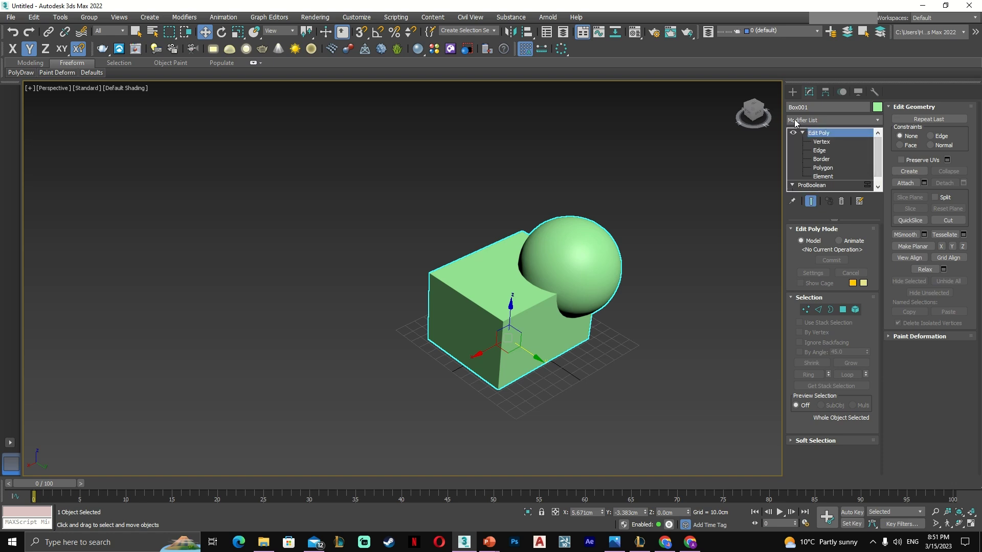
scroll(879, 149, down, 1)
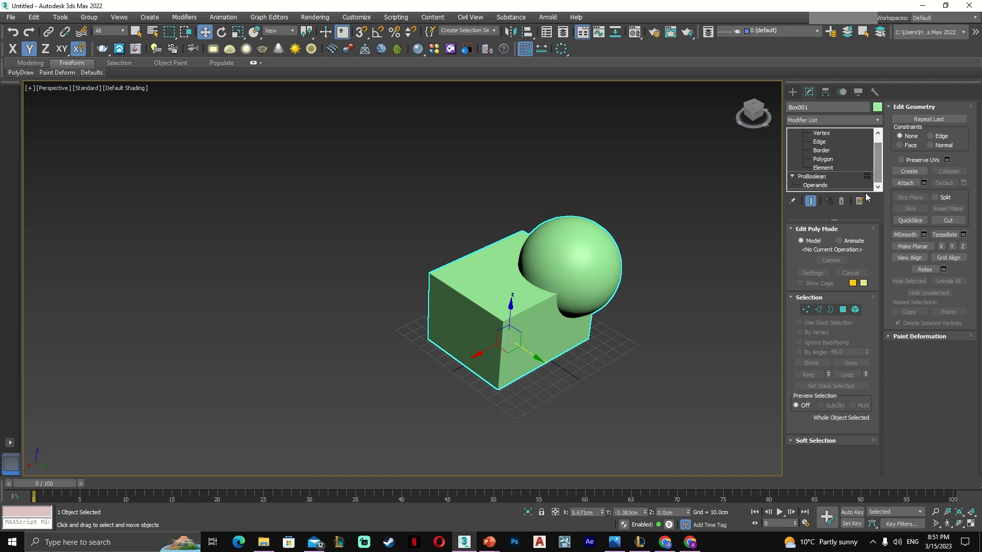
scroll(878, 174, up, 1)
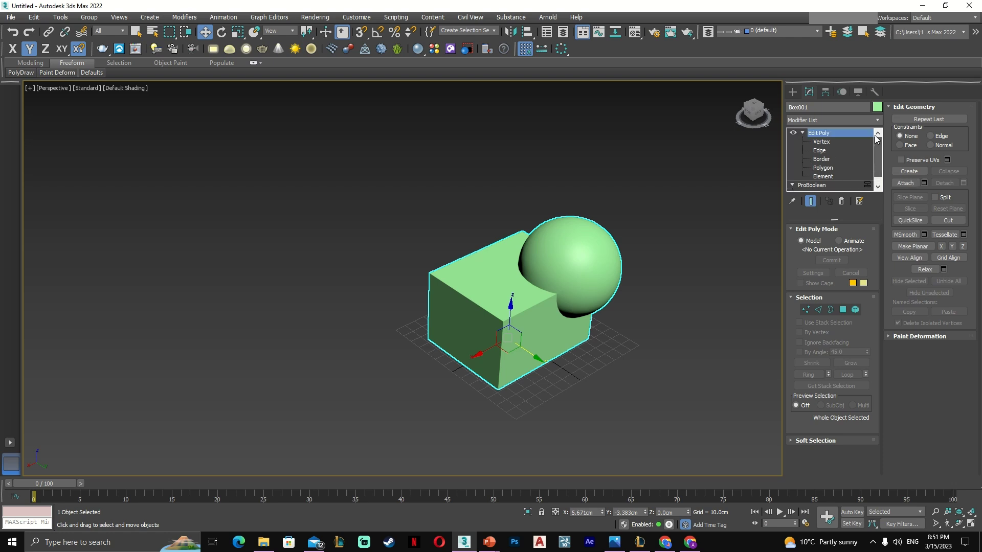
click(819, 177)
ctrl+click(533, 302)
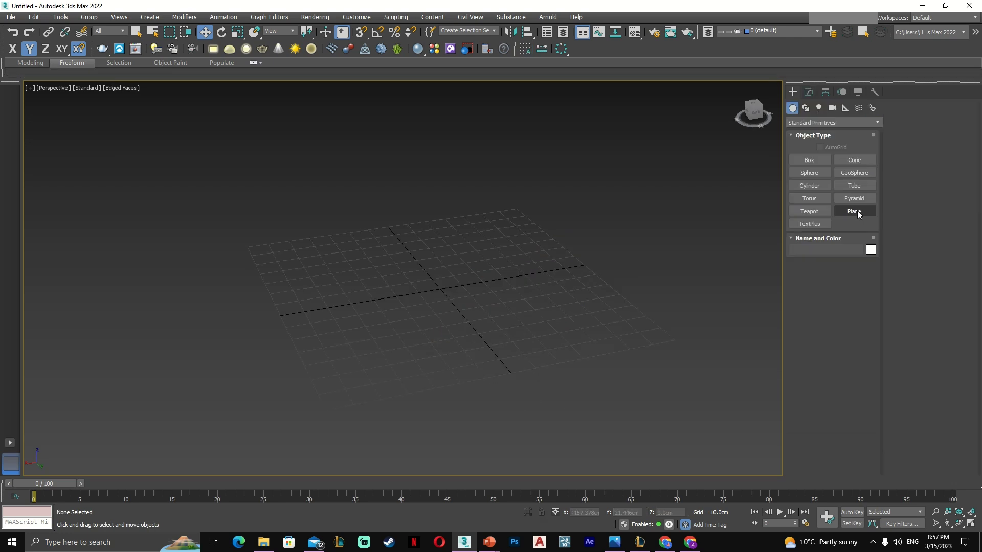
- Draw a plane about 128 cm long and 103 cm wide on the grid in the empty scene
click(855, 211)
drag(430, 225, 283, 407)
middle_drag(364, 374, 431, 362)
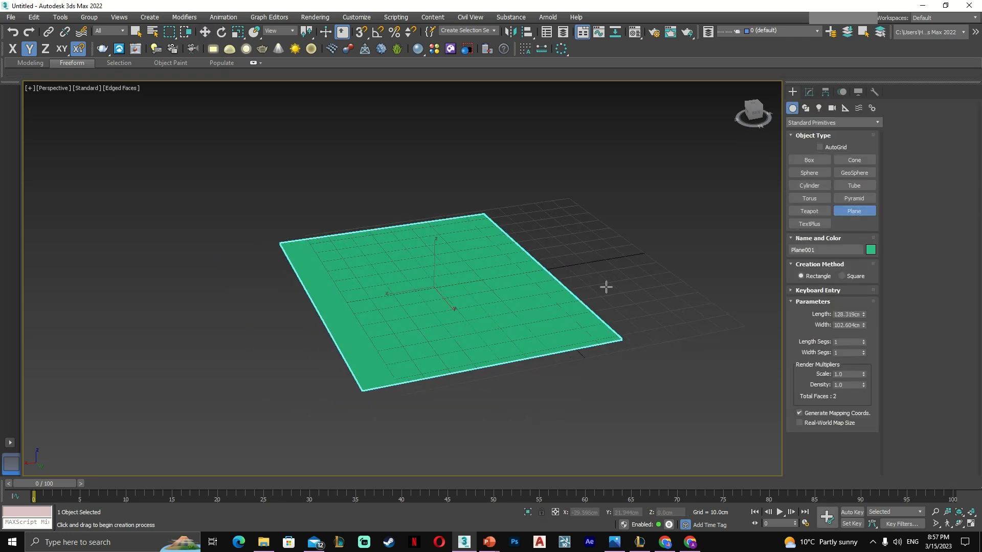
- Set the plane's length and width segments to 50 each
key(F4)
key(F4)
drag(864, 341, 864, 332)
double_click(844, 346)
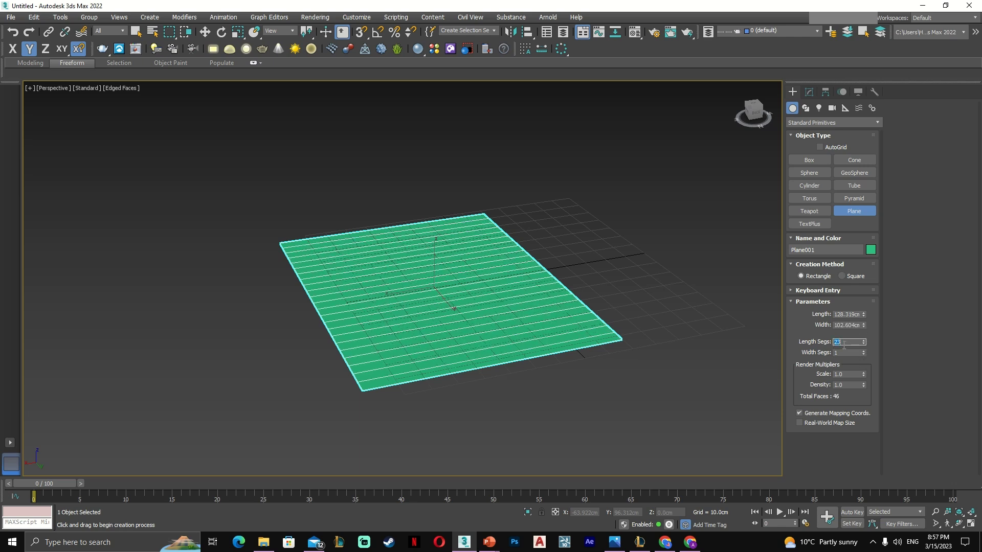
key(Tab)
text(50)
click(690, 403)
scroll(501, 347, up, 2)
scroll(465, 311, down, 3)
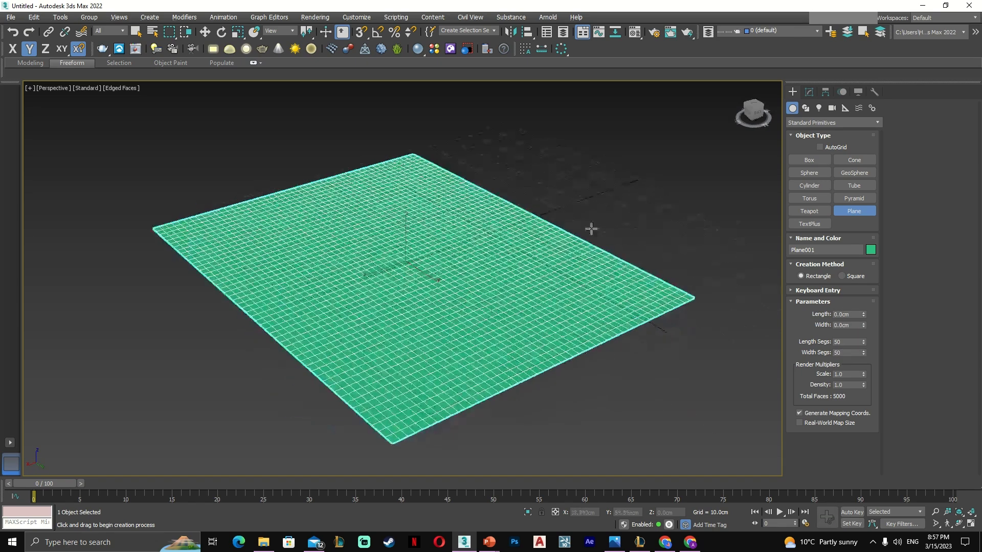
- Add a Noise modifier to the subdivided plane
click(809, 92)
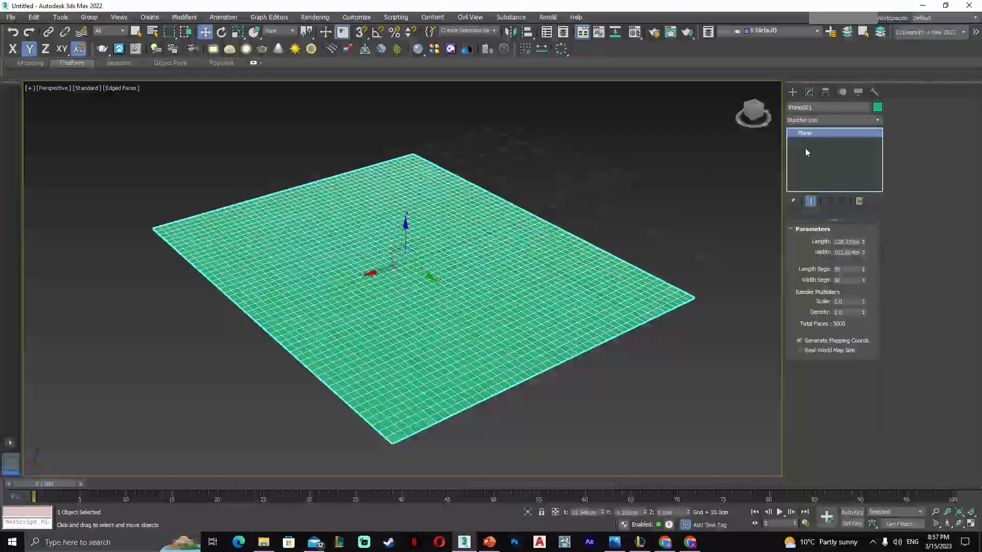
click(806, 121)
key(n)
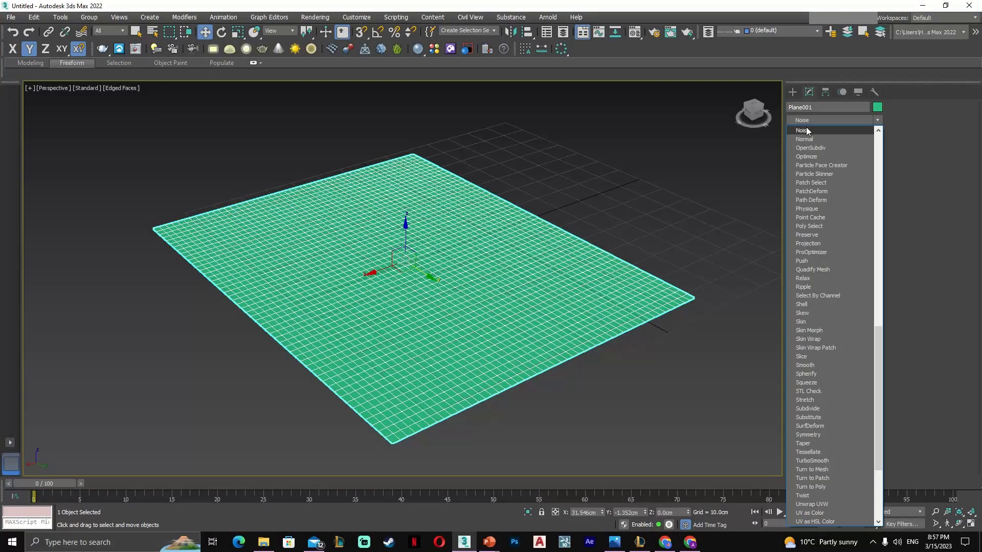
click(807, 131)
mouse_move(723, 349)
alt+middle_down()
mouse_move(715, 346)
mouse_move(722, 352)
alt+middle_up()
alt+middle_drag(588, 357, 571, 343)
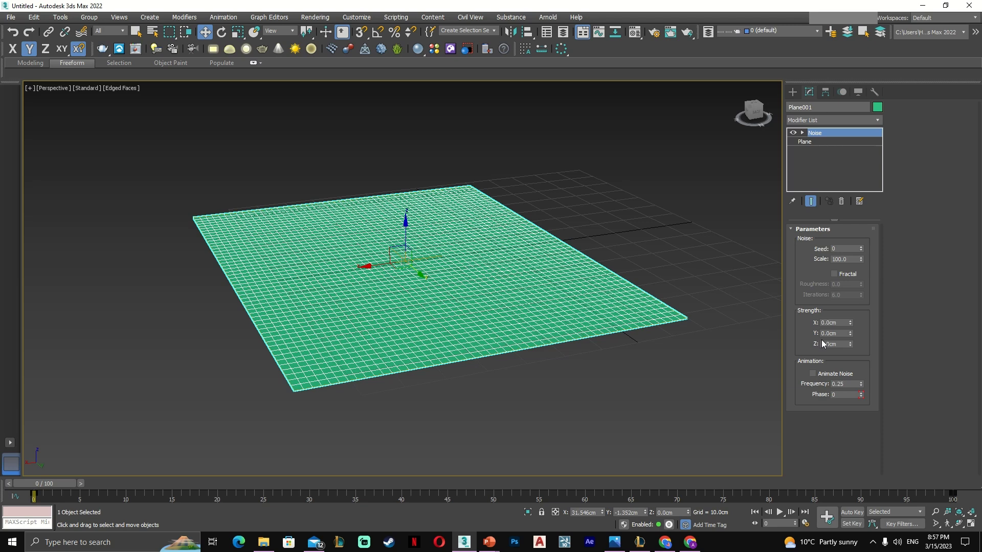
- Try the Noise modifier's Z strength at up to about 562 cm, and reset it to zero
drag(851, 342, 844, 240)
alt+middle_drag(676, 332, 666, 309)
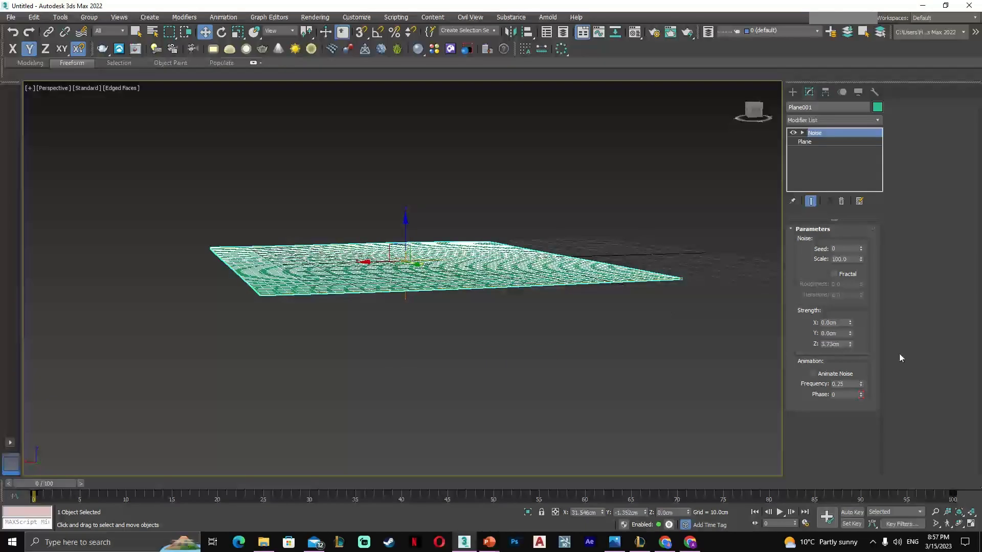
drag(849, 347, 828, 233)
alt+middle_drag(623, 334, 619, 329)
drag(851, 344, 652, 350)
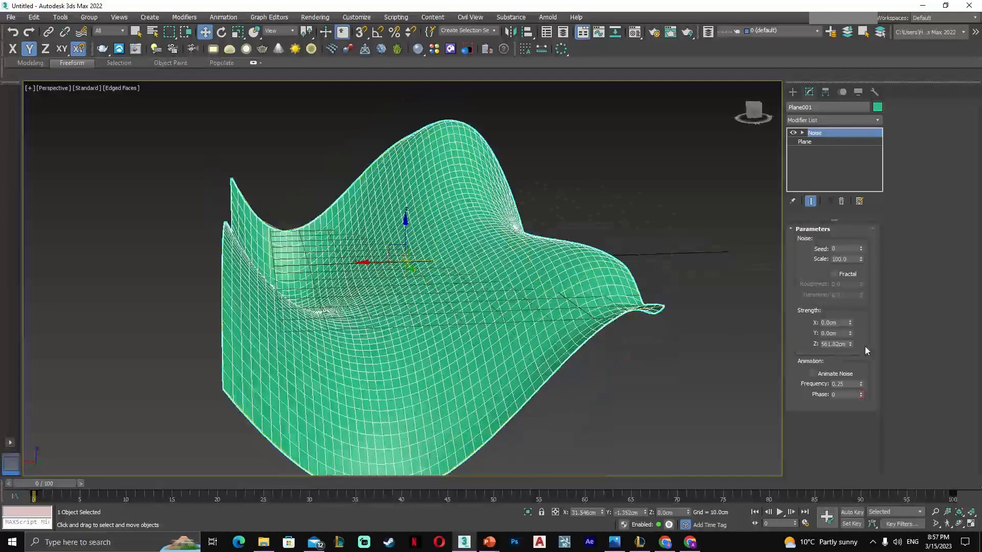
right_click(850, 344)
- Try the Noise modifier's Y strength at about 1175 cm and a raised X strength, resetting both to zero
drag(850, 332, 764, 59)
mouse_move(594, 211)
alt+middle_down()
mouse_move(558, 265)
mouse_move(577, 275)
mouse_move(557, 285)
mouse_move(568, 288)
alt+middle_up()
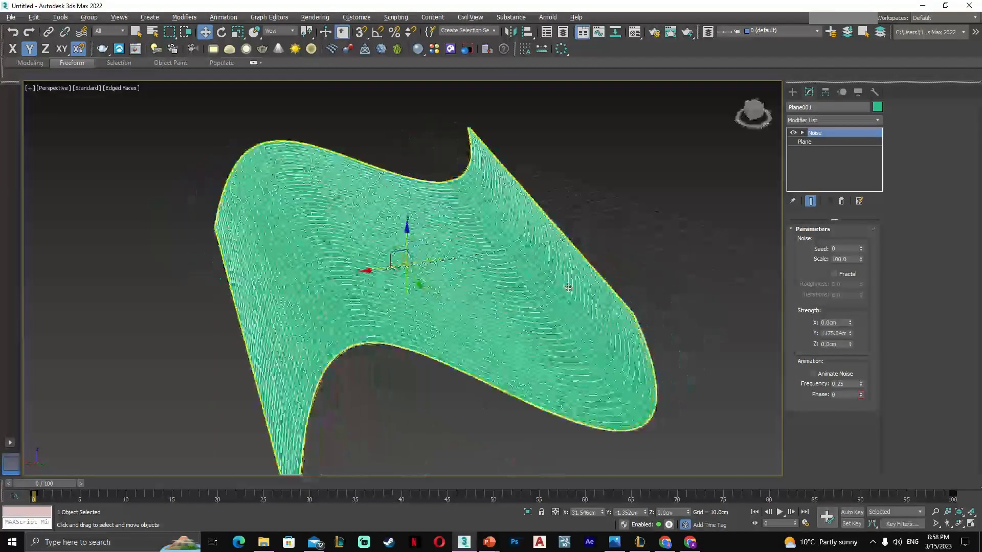
right_click(850, 333)
drag(850, 322, 844, 257)
right_click(850, 326)
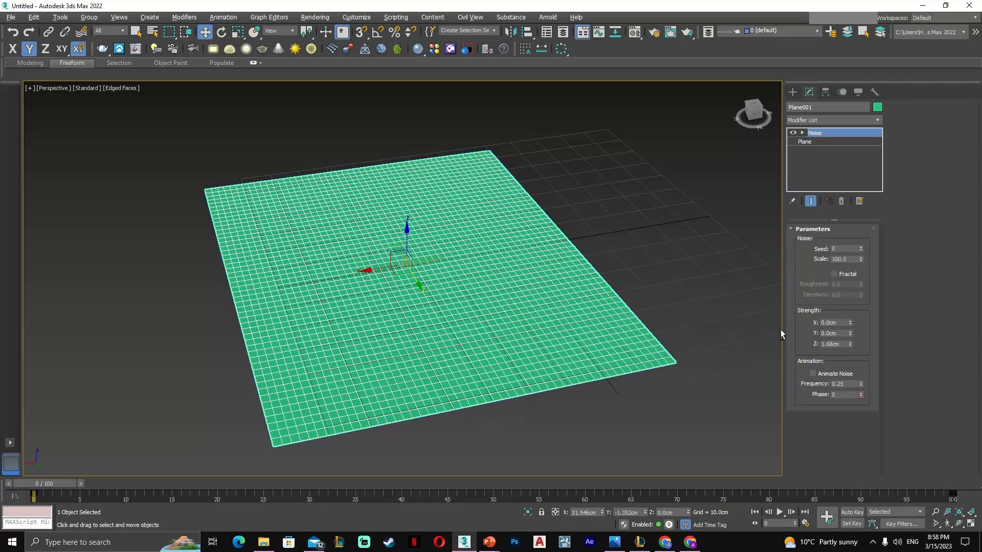
- Set the Noise modifier's Z strength to 30 cm and reduce its scale to about 5.4 for sharp peaks
alt+middle_drag(781, 329, 779, 306)
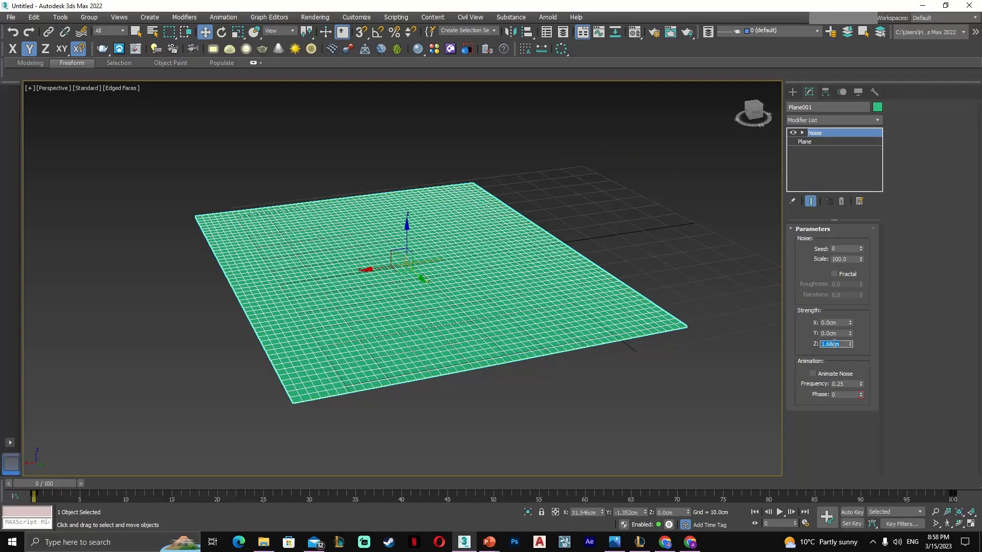
key(Return)
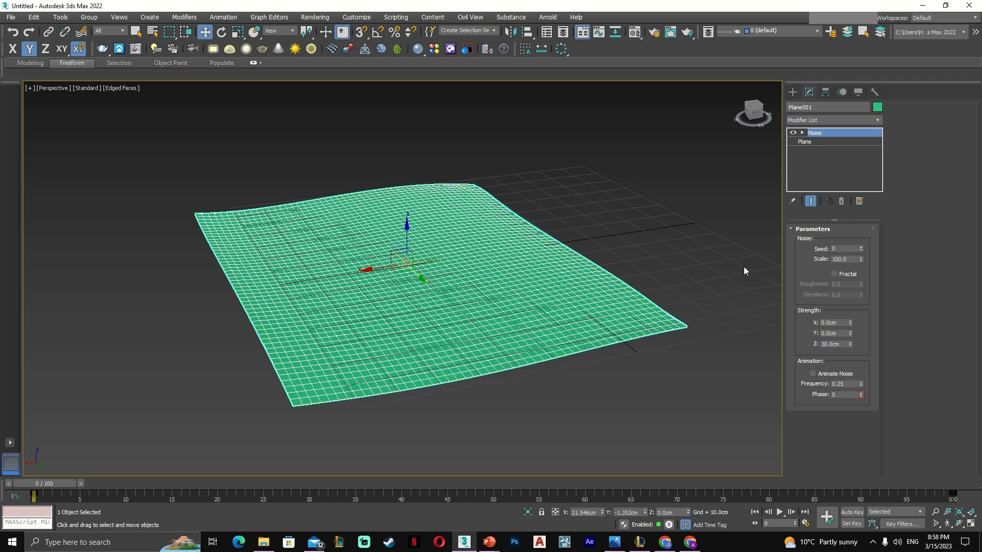
drag(861, 261, 861, 304)
alt+middle_drag(659, 287, 660, 309)
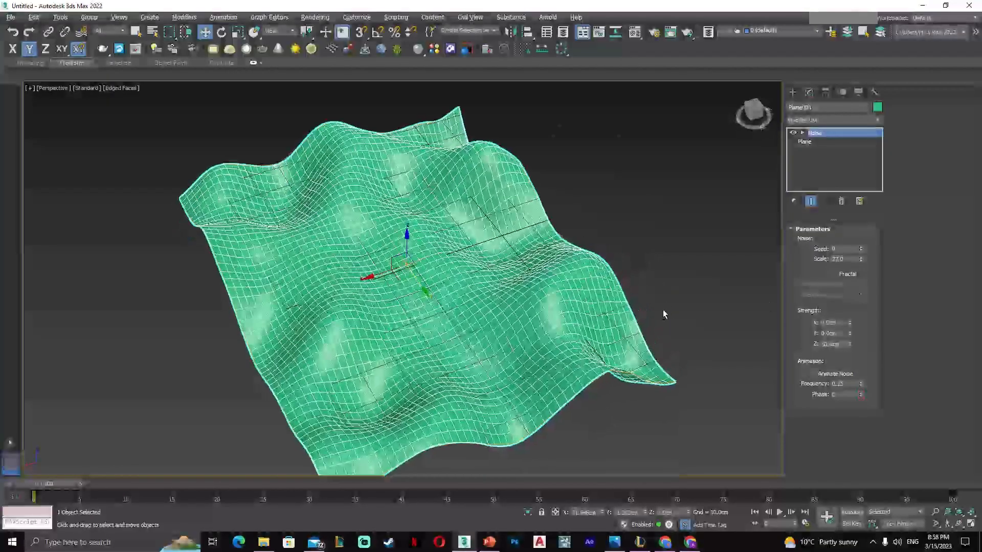
drag(861, 261, 871, 304)
mouse_move(682, 322)
alt+middle_down()
mouse_move(643, 276)
mouse_move(675, 329)
mouse_move(708, 314)
mouse_move(696, 316)
alt+middle_up()
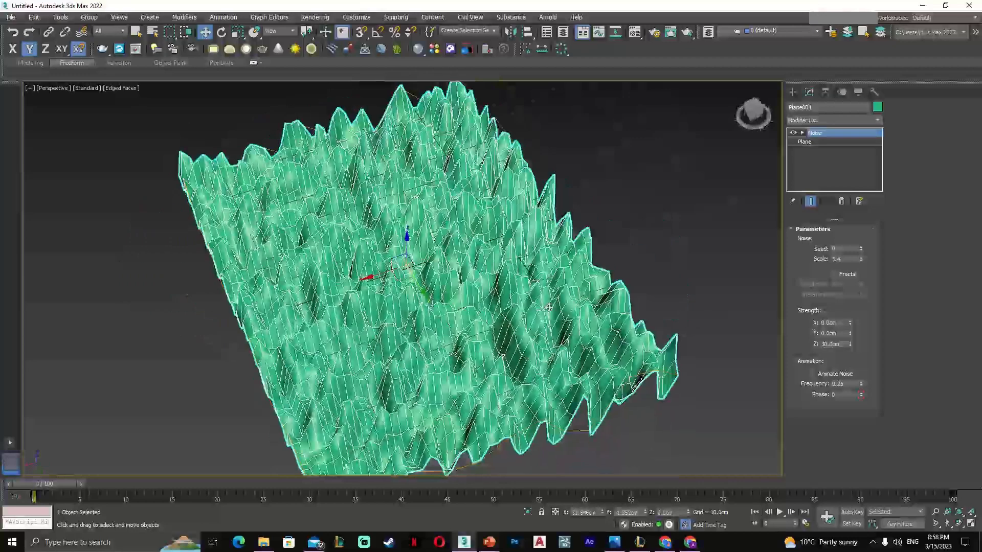
scroll(412, 268, up, 5)
scroll(512, 293, down, 4)
alt+middle_drag(506, 284, 540, 261)
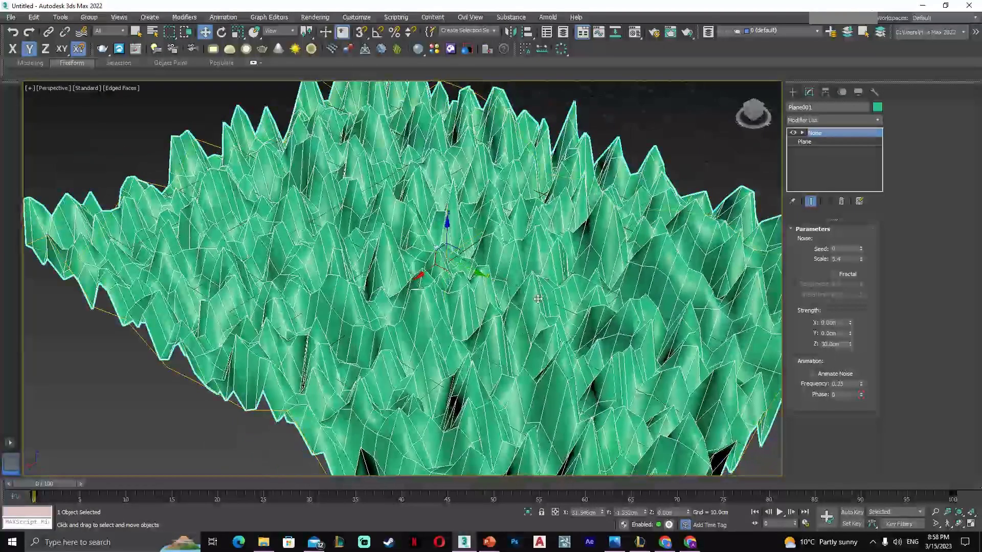
- Return to the base Plane parameters beneath Noise and set the length and width segments to 100 each
click(806, 142)
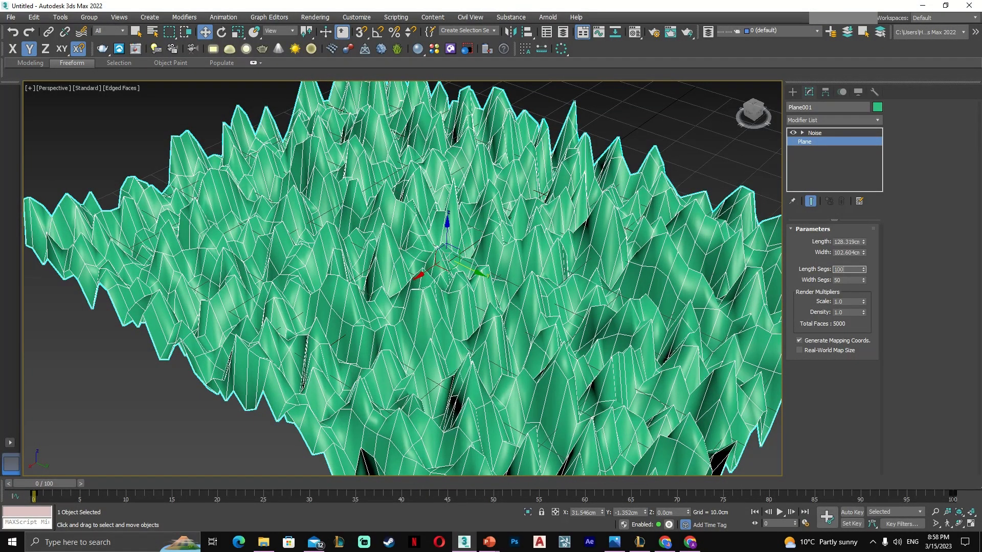
click(837, 280)
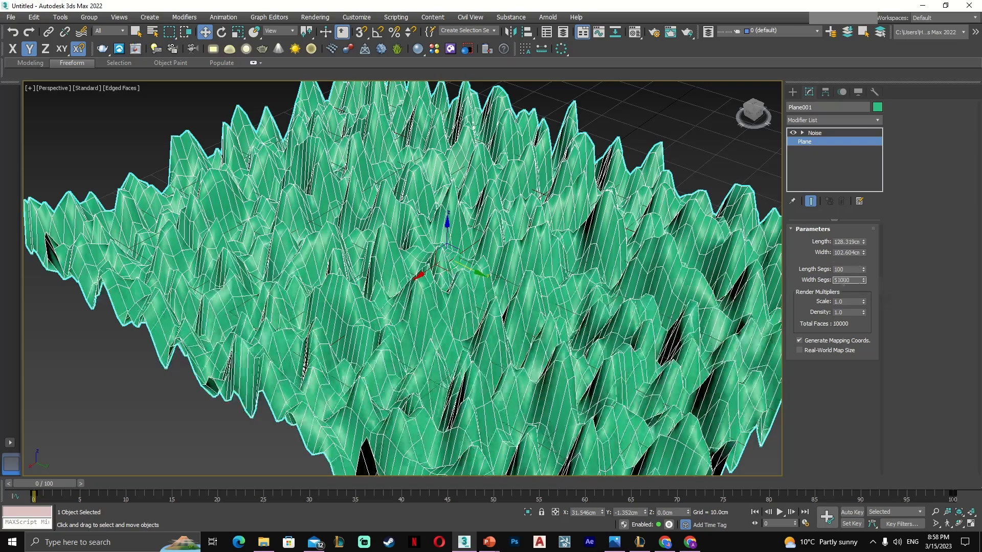
text(100)
key(Return)
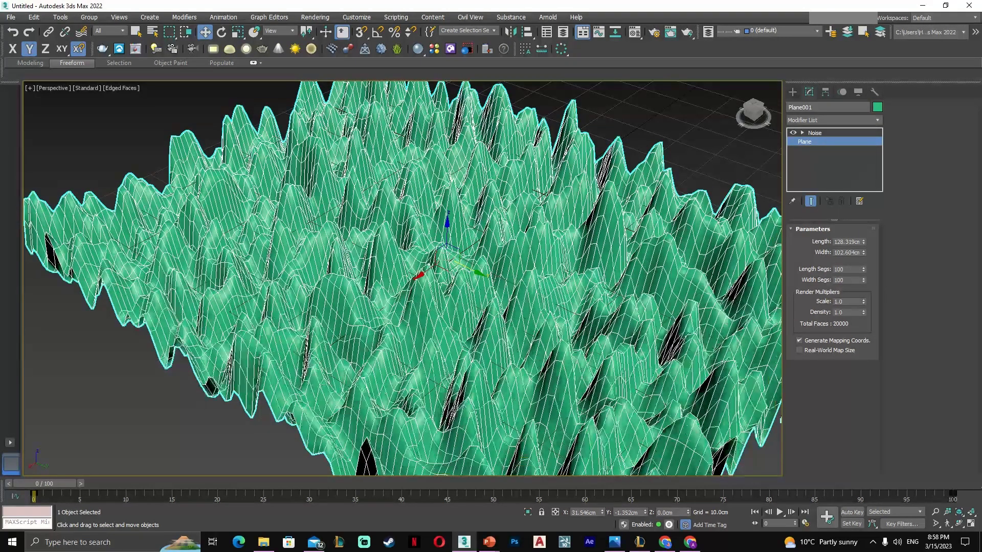
alt+middle_drag(662, 314, 516, 360)
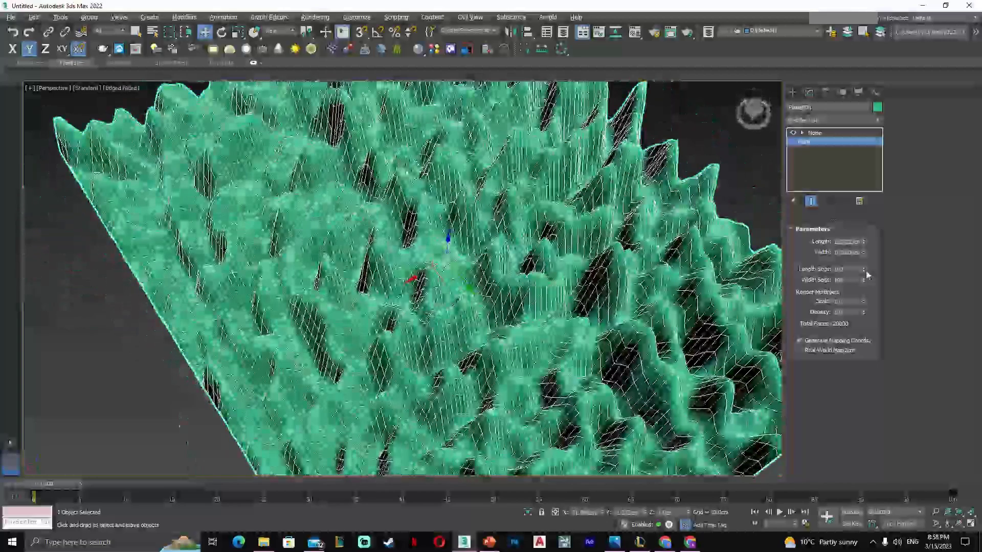
- Raise the plane's length segments to 234 and width segments to 181, and turn off the edged-faces display
drag(863, 270, 855, 229)
drag(863, 281, 863, 261)
mouse_move(639, 320)
alt+middle_down()
mouse_move(568, 274)
mouse_move(587, 292)
mouse_move(553, 292)
alt+middle_up()
key(F4)
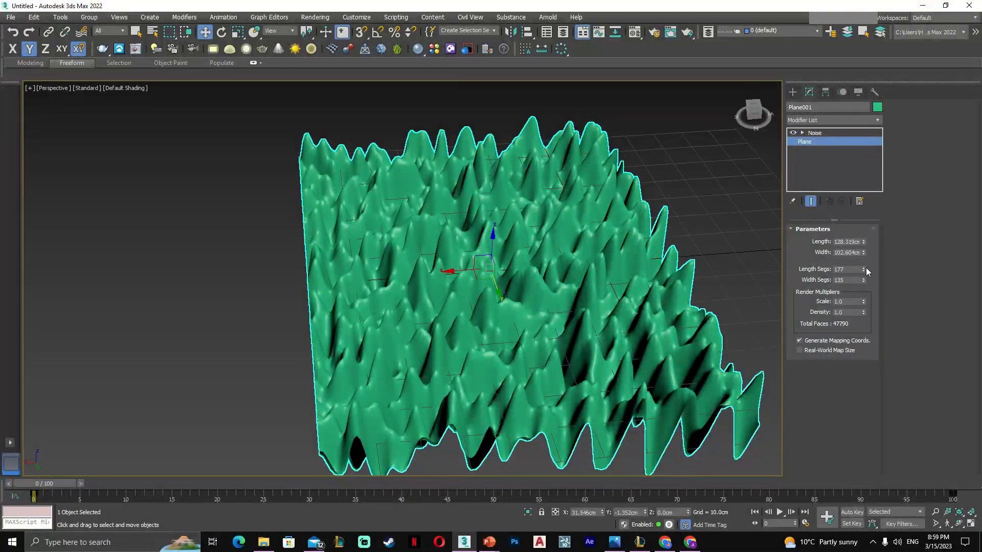
mouse_move(863, 269)
mouse_down()
mouse_move(860, 252)
mouse_move(862, 269)
mouse_up()
scroll(600, 268, up, 3)
alt+middle_drag(587, 269, 469, 237)
scroll(600, 261, down, 3)
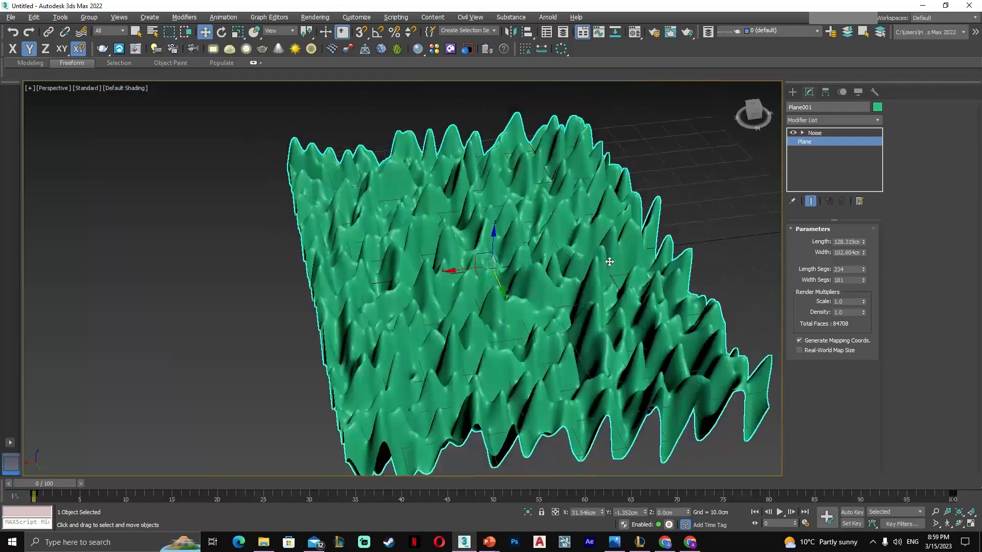
- Reduce the base plane's length segments to 100 and re-enter its width segments
drag(863, 270, 863, 306)
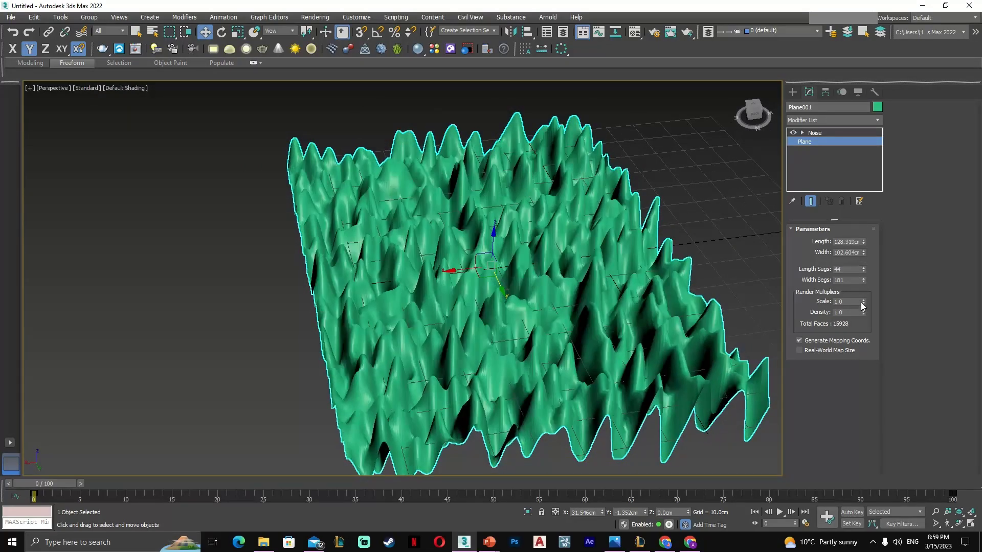
double_click(845, 280)
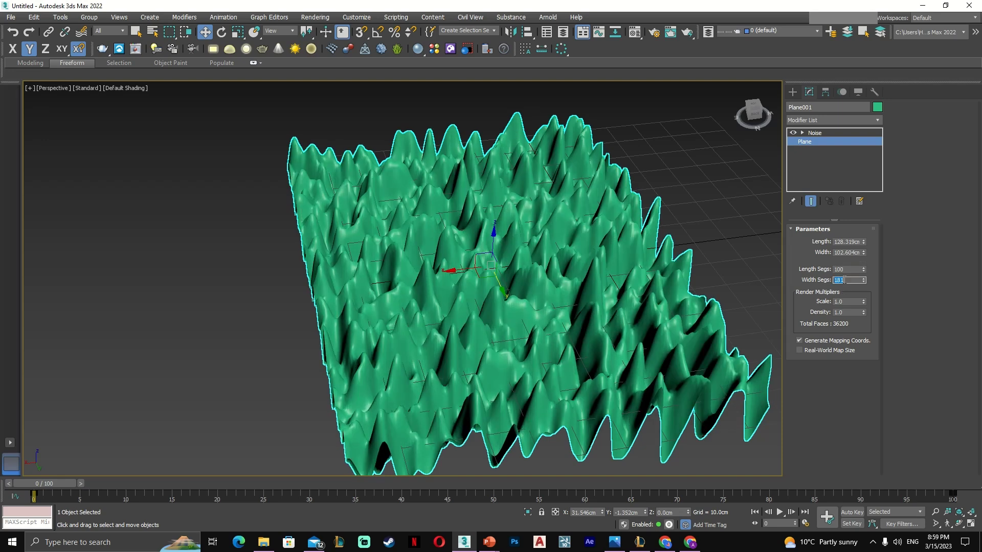
key(Return)
- Return to the Noise modifier and raise its scale to about 21.07 to smooth the peaks into broad hills
click(816, 133)
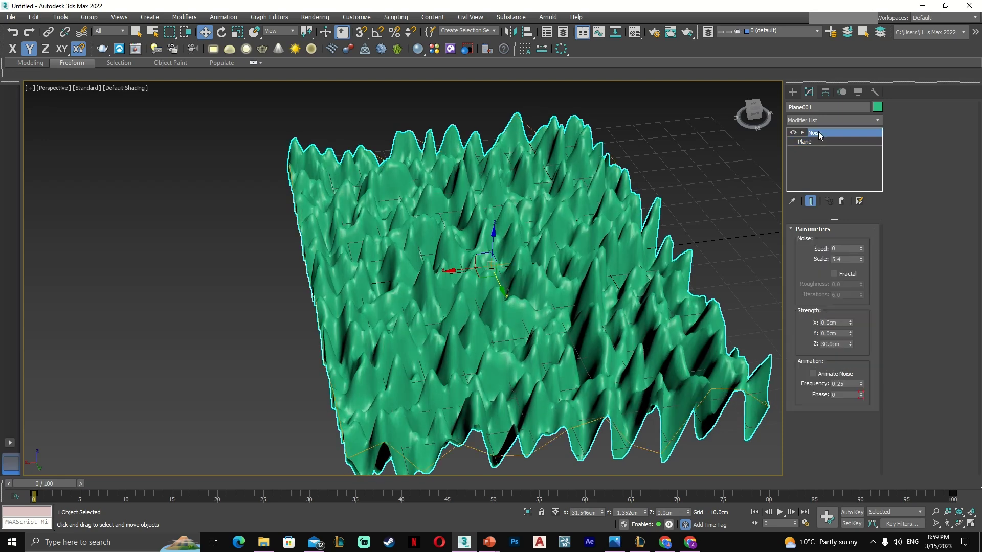
drag(862, 262, 854, 162)
alt+middle_drag(676, 234, 670, 242)
mouse_move(861, 260)
mouse_down()
mouse_move(864, 230)
mouse_move(864, 240)
mouse_up()
alt+middle_drag(680, 256, 679, 225)
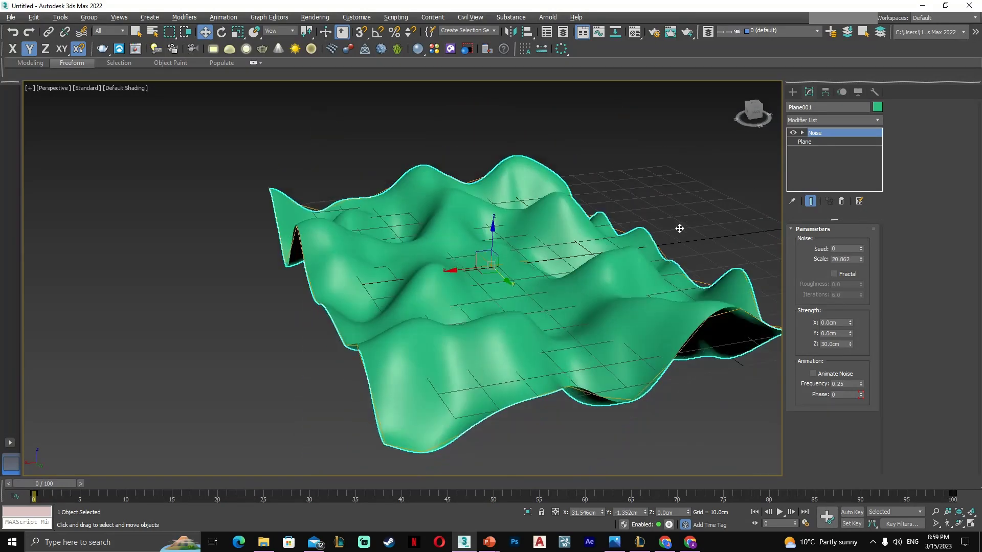
mouse_move(862, 259)
mouse_down()
mouse_move(862, 271)
mouse_move(863, 260)
mouse_up()
mouse_move(658, 256)
alt+middle_down()
mouse_move(655, 286)
mouse_move(671, 282)
mouse_move(599, 219)
mouse_move(571, 242)
mouse_move(593, 211)
mouse_move(578, 233)
mouse_move(591, 244)
alt+middle_up()
- Show edged faces on the terrain and set the Noise modifier's Z strength to 15 cm
key(F4)
double_click(834, 344)
text(15)
key(Return)
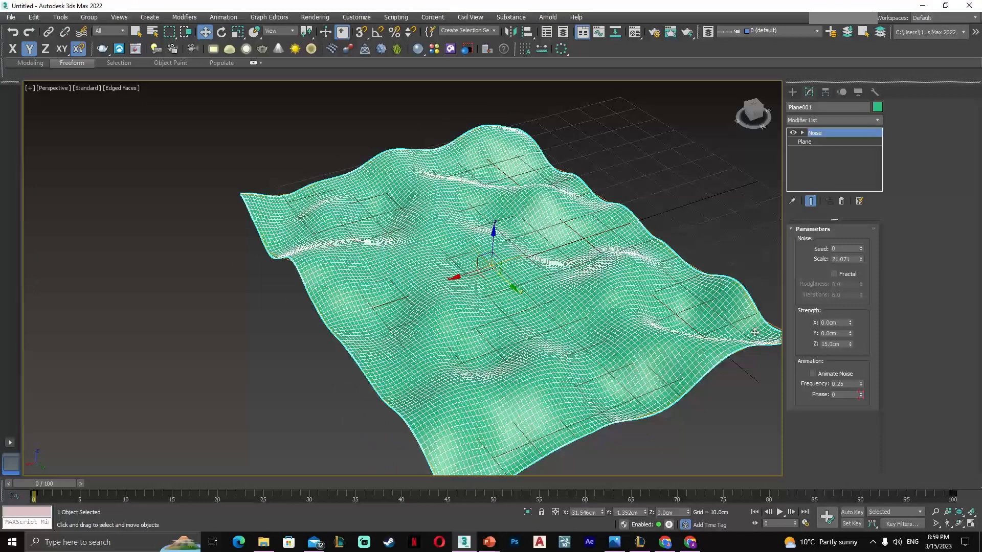
- Reduce the Noise scale to about 17.07 and turn off the edged-faces display
mouse_move(862, 258)
mouse_down()
mouse_move(862, 234)
mouse_move(863, 266)
mouse_up()
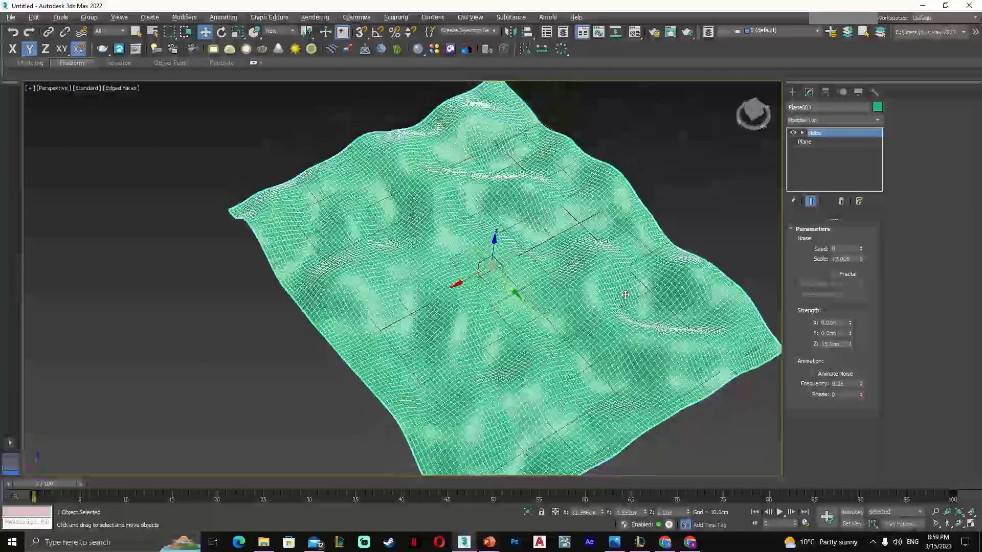
key(F4)
mouse_move(627, 291)
alt+middle_down()
mouse_move(584, 302)
mouse_move(511, 276)
mouse_move(508, 296)
mouse_move(467, 283)
mouse_move(566, 265)
mouse_move(791, 350)
alt+middle_up()
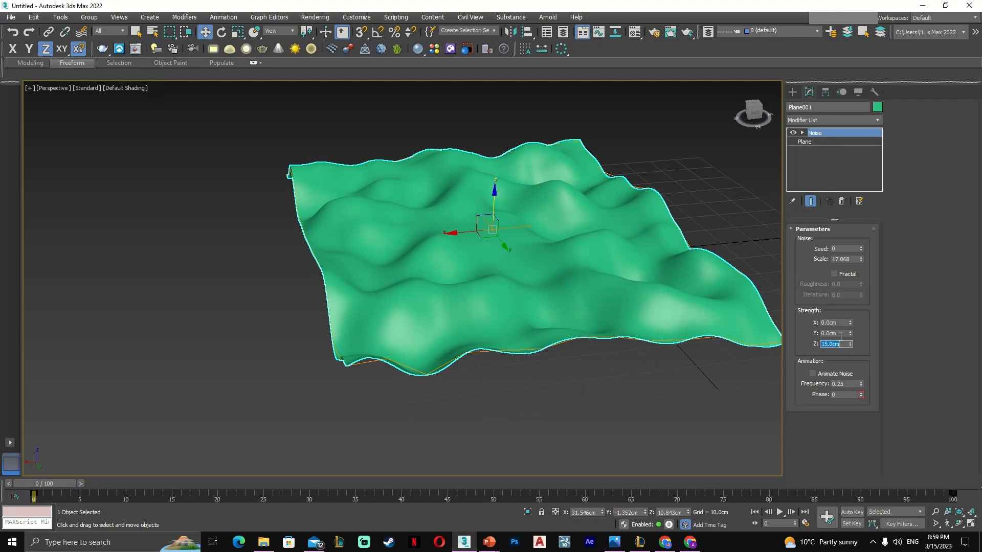
- Try a Noise Z strength of 50 cm, settle on 20 cm, and fine-tune the noise scale
text(50)
key(Return)
double_click(829, 344)
text(20)
key(Return)
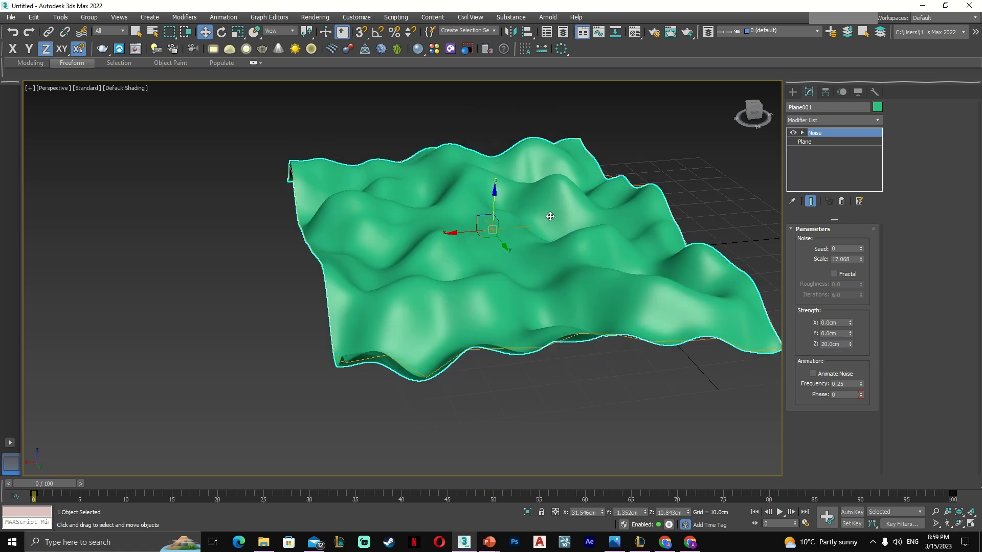
mouse_move(553, 245)
alt+middle_down()
mouse_move(537, 253)
mouse_move(536, 245)
alt+middle_up()
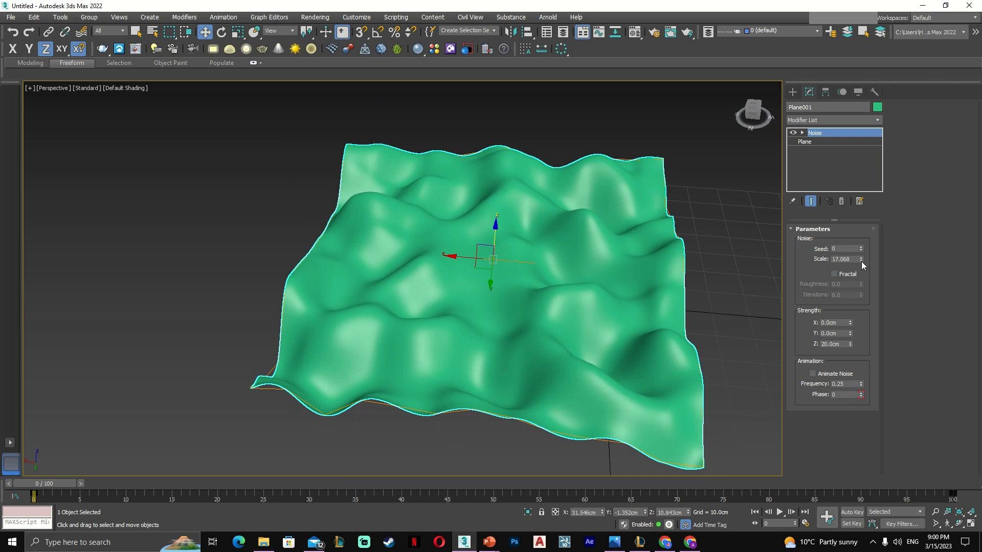
mouse_move(861, 259)
mouse_down()
mouse_move(860, 228)
mouse_move(862, 259)
mouse_up()
alt+middle_drag(619, 288, 581, 217)
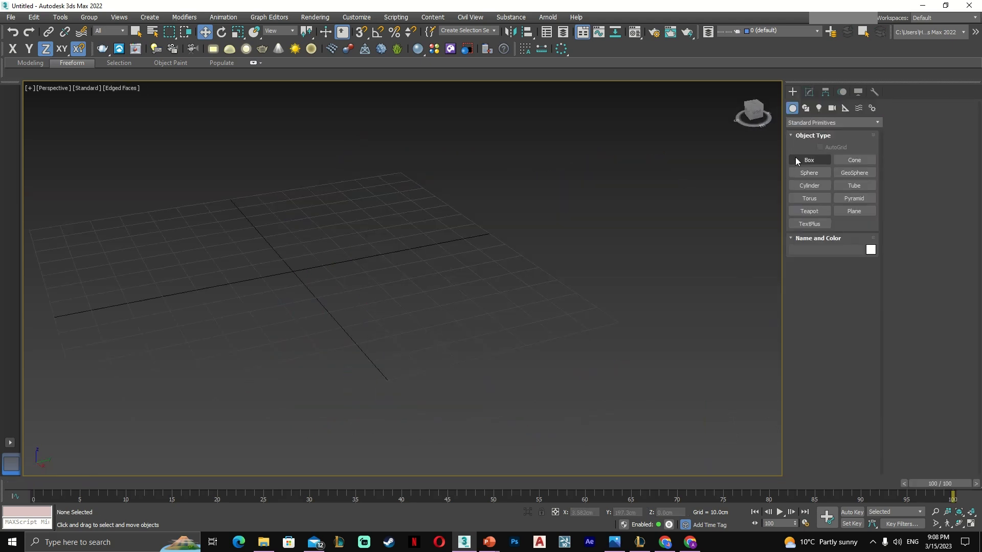
click(796, 160)
drag(453, 185, 386, 345)
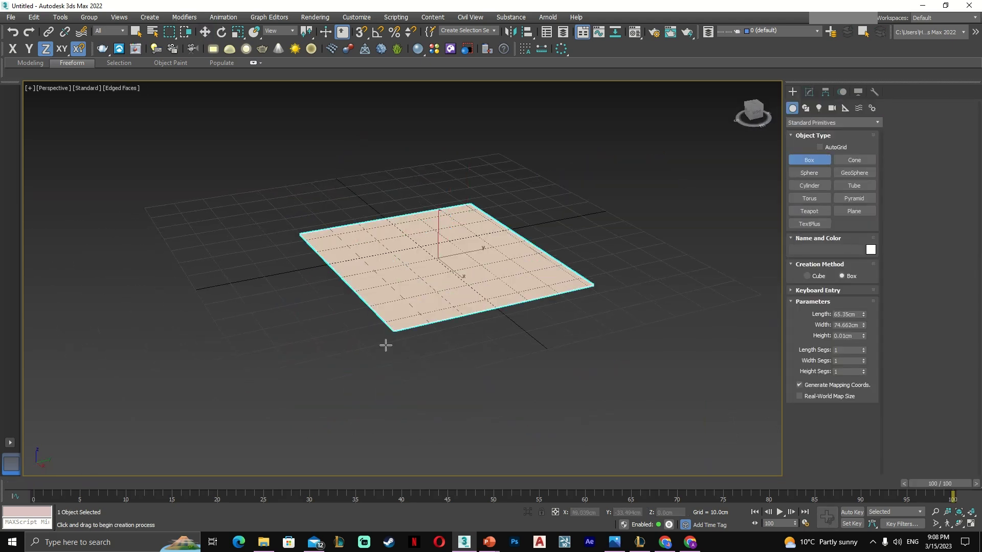
click(337, 254)
key(ctrl+z)
- Create a box about 55 × 75 × 61 cm with 7 length, 10 width and 10 height segments
drag(476, 218, 359, 287)
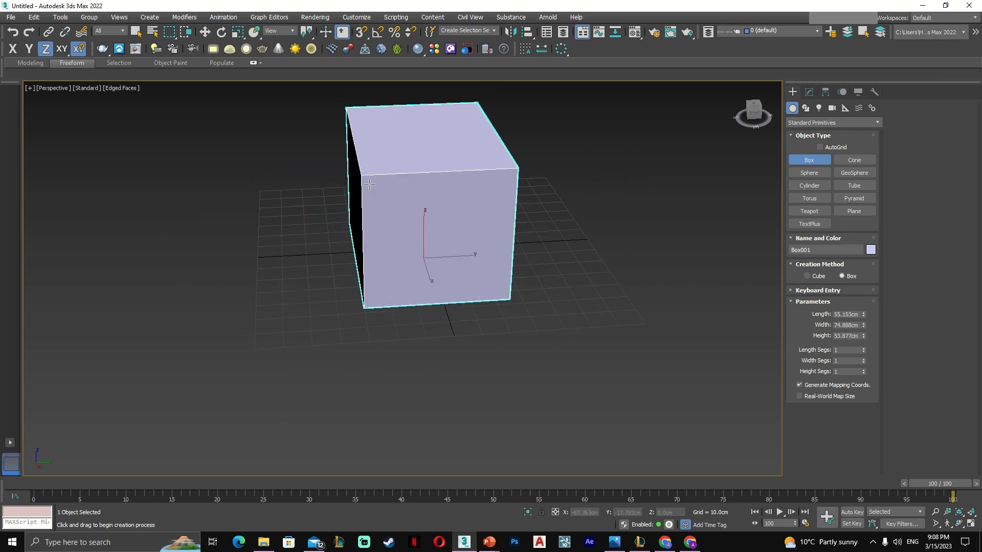
scroll(453, 221, down, 4)
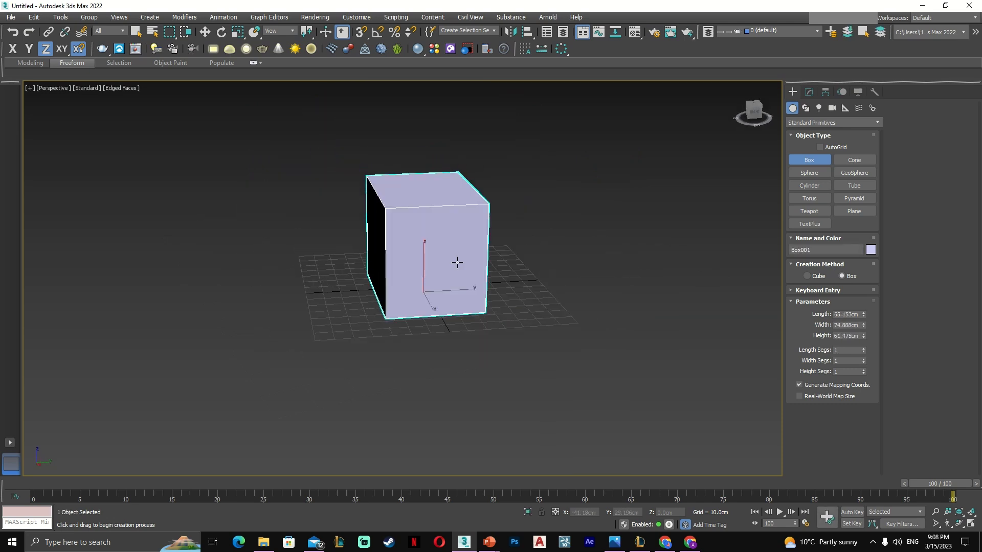
drag(864, 350, 864, 362)
alt+middle_drag(486, 255, 460, 287)
- Apply the Taper modifier to the segmented box
click(811, 93)
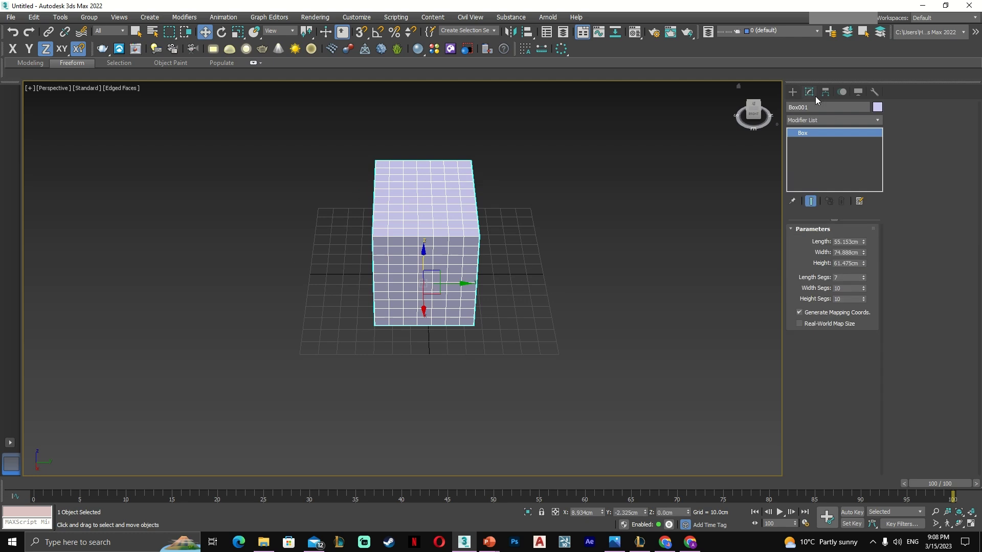
click(811, 121)
key(t)
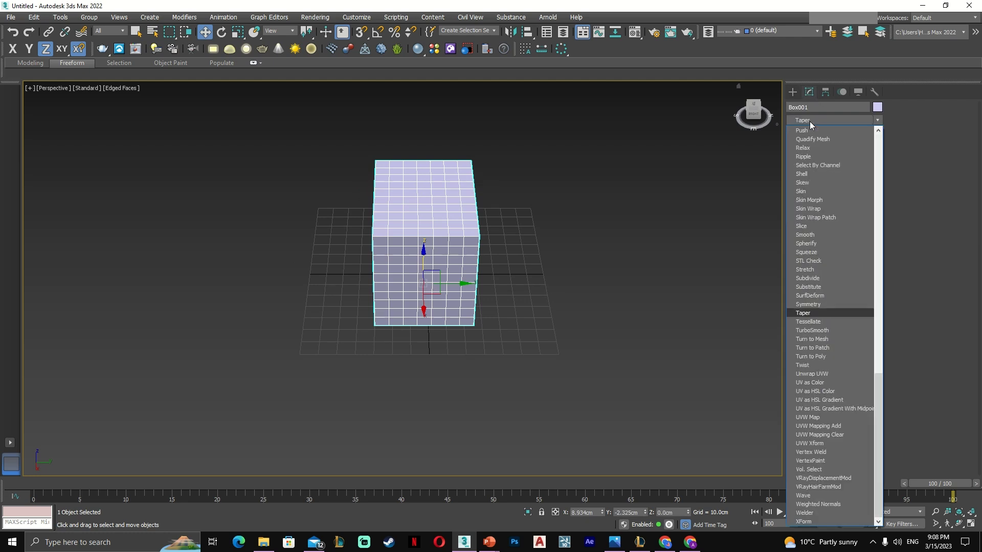
click(803, 313)
alt+middle_drag(580, 305, 443, 199)
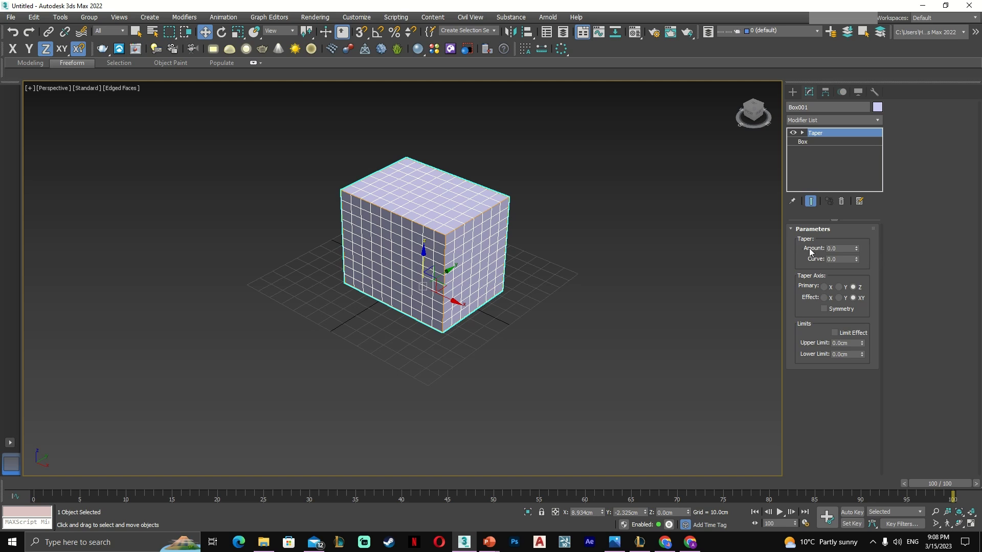
- Set the Taper amount to about 0.99 and its curve to about -2.27 for a flared top with concave sides
drag(856, 250, 847, 187)
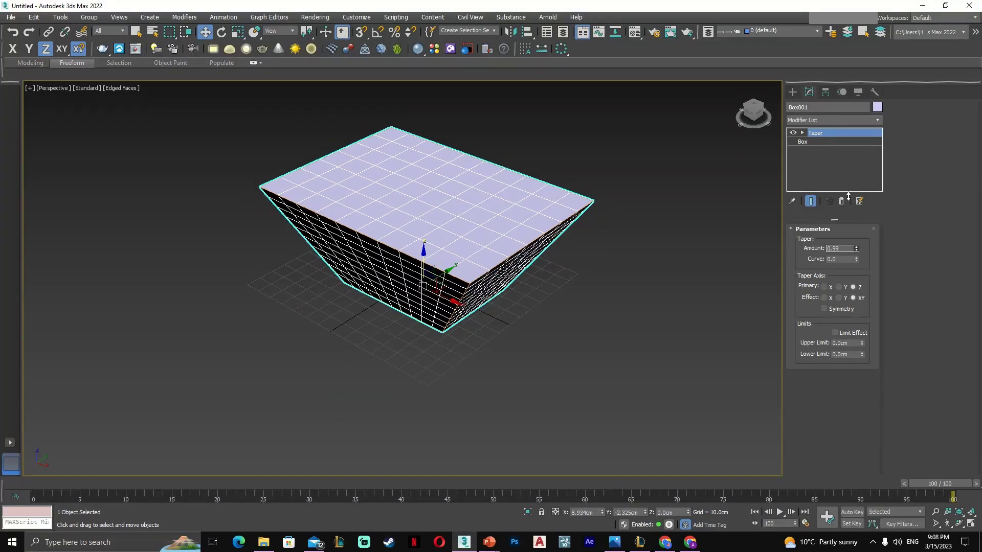
drag(850, 195, 850, 201)
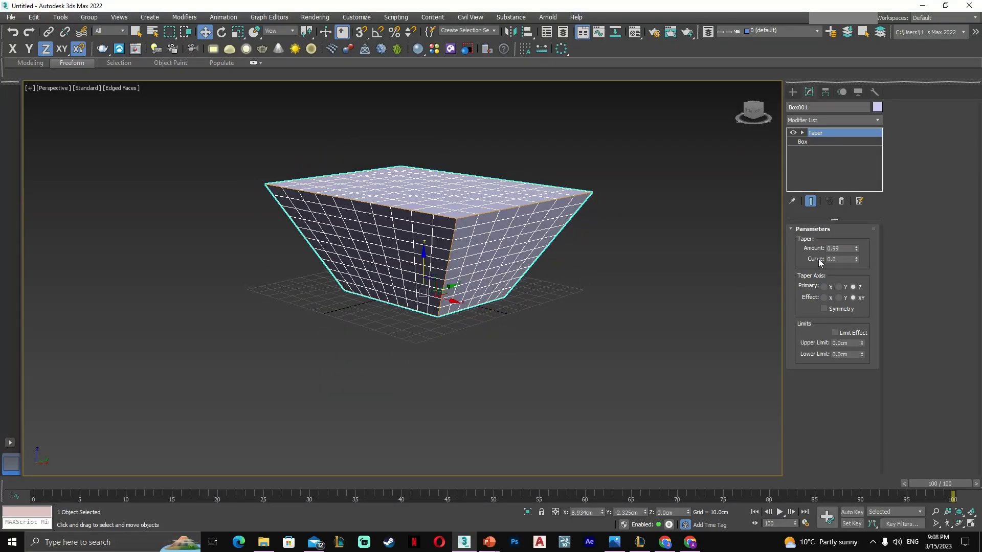
alt+middle_drag(500, 278, 513, 280)
drag(857, 257, 839, 373)
mouse_move(527, 304)
alt+middle_down()
mouse_move(622, 299)
mouse_move(584, 309)
mouse_move(518, 284)
mouse_move(504, 309)
mouse_move(518, 302)
alt+middle_up()
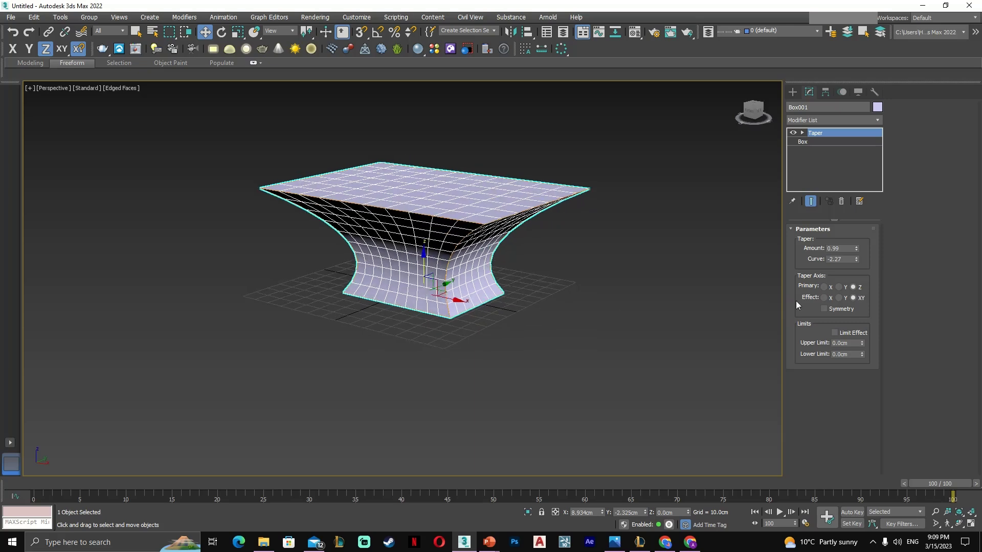
- Try the Taper's primary axis on X and Y, and switch it back to Z
click(824, 287)
alt+middle_drag(614, 276, 716, 338)
click(845, 288)
click(853, 287)
- Compare the Taper's effect axis on X and Y alone, and restore it to XY
click(839, 298)
click(825, 298)
alt+middle_drag(604, 327, 608, 324)
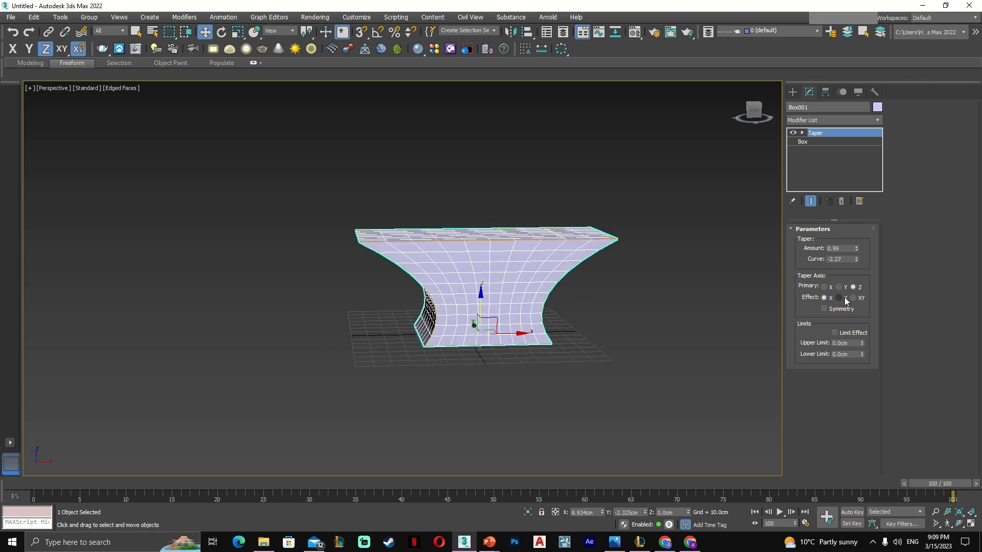
click(841, 299)
alt+middle_drag(680, 333, 523, 275)
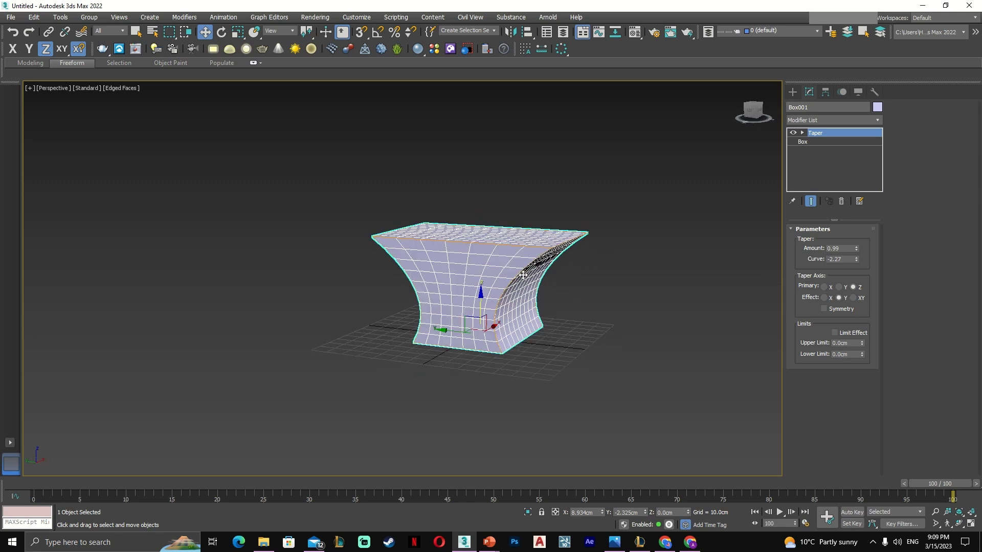
click(853, 298)
alt+middle_drag(633, 341, 575, 347)
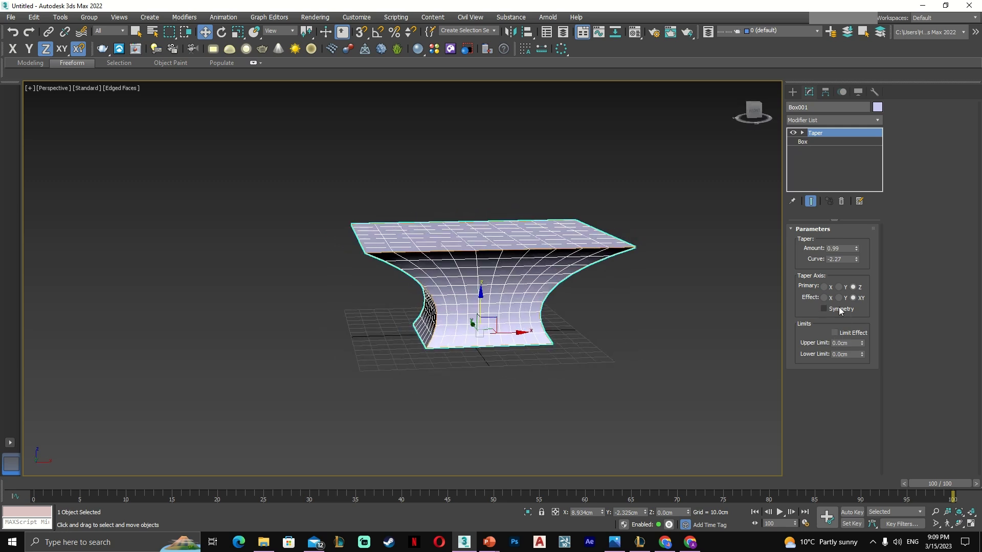
- Test other Taper primary and effect axis combinations with Symmetry, and restore Z as primary with the XY effect
alt+middle_drag(638, 318, 640, 348)
click(845, 288)
alt+middle_drag(701, 318, 632, 333)
click(842, 299)
click(824, 287)
click(834, 309)
click(862, 297)
click(860, 287)
alt+middle_drag(667, 319, 713, 306)
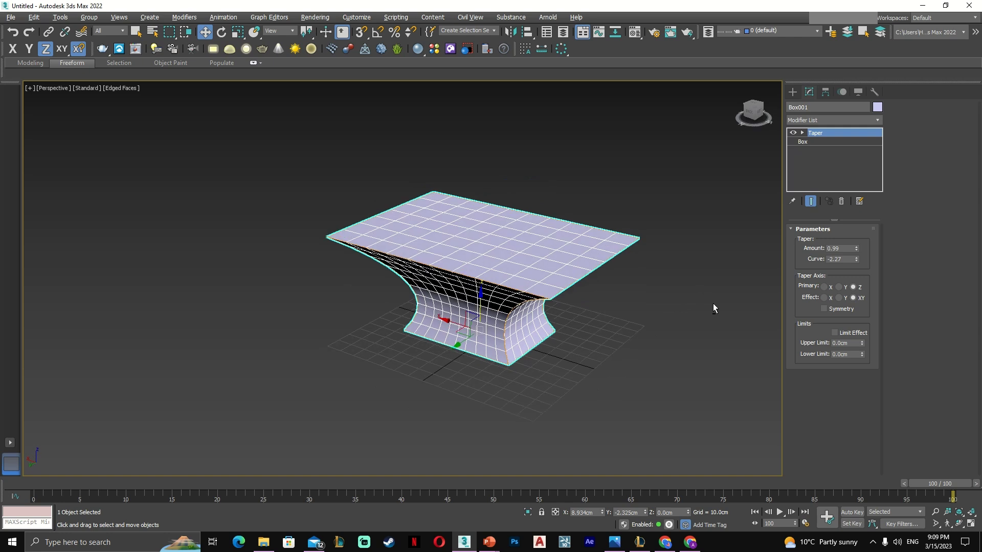
- Enable Limit Effect on the Taper and set the upper limit to about 34.2 cm
scroll(565, 292, down, 2)
alt+middle_drag(566, 325, 680, 299)
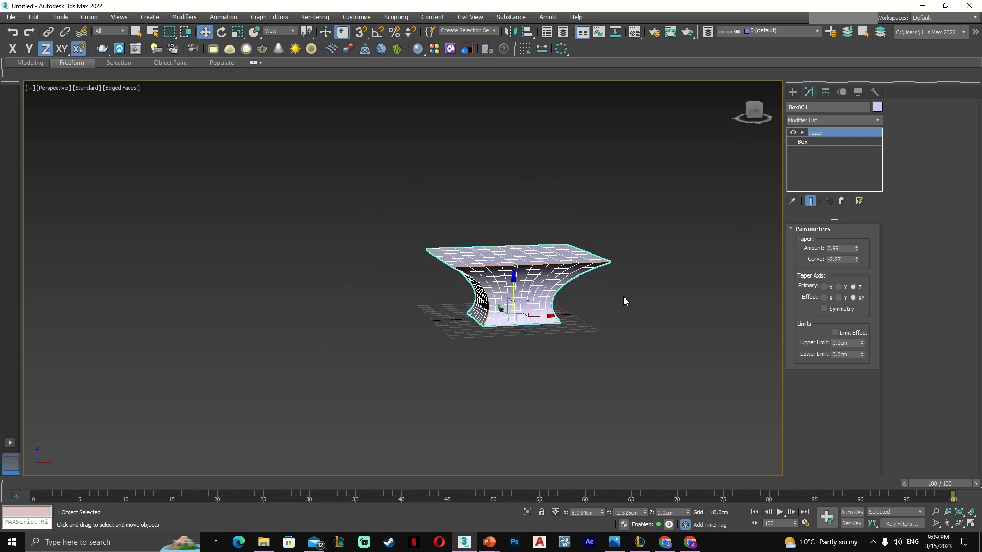
scroll(624, 301, up, 2)
click(835, 333)
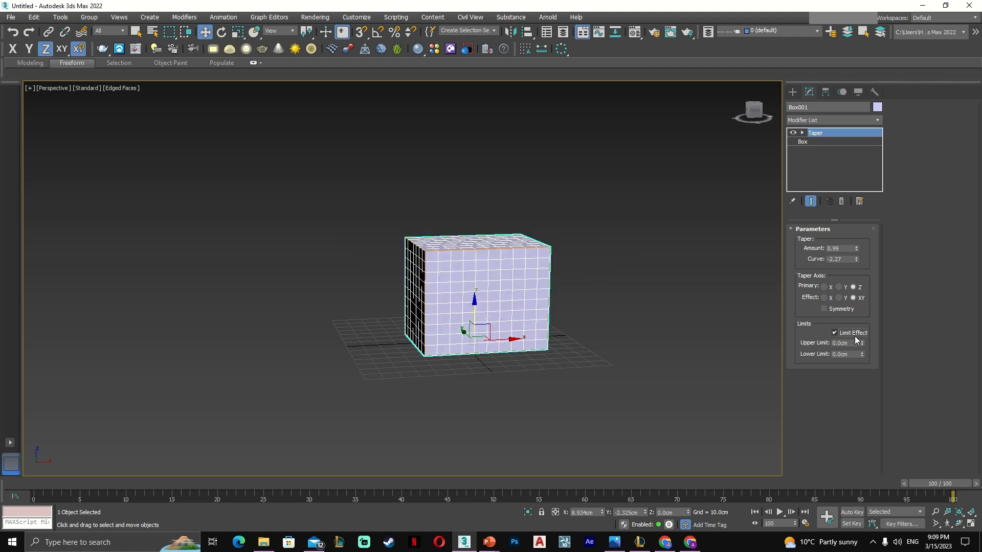
alt+middle_drag(766, 348, 640, 354)
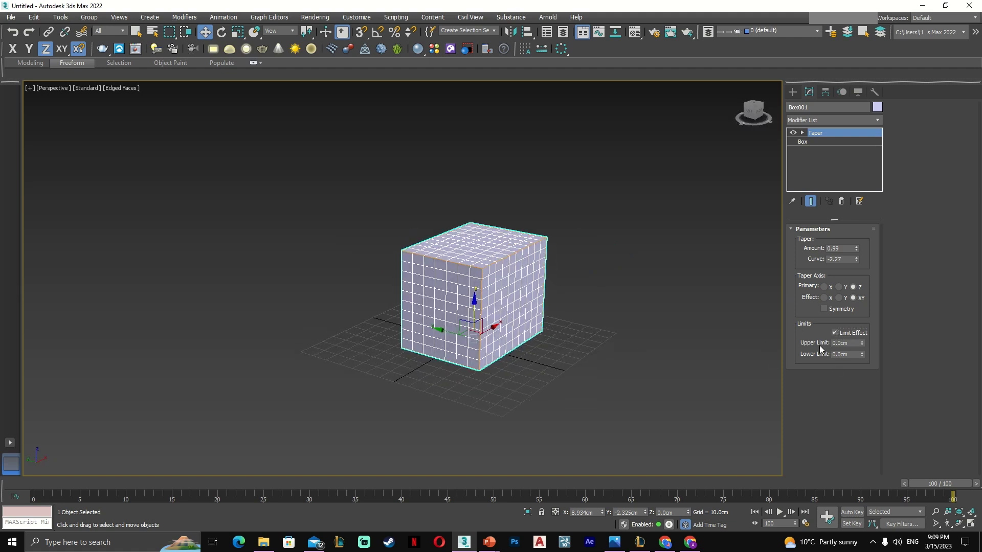
drag(861, 342, 631, 169)
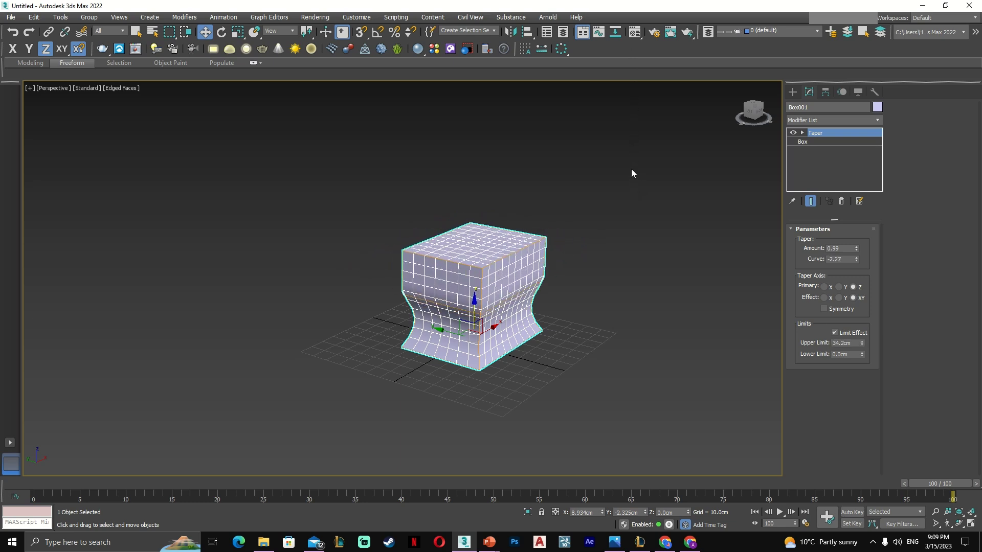
alt+middle_drag(459, 345, 442, 331)
scroll(459, 280, up, 2)
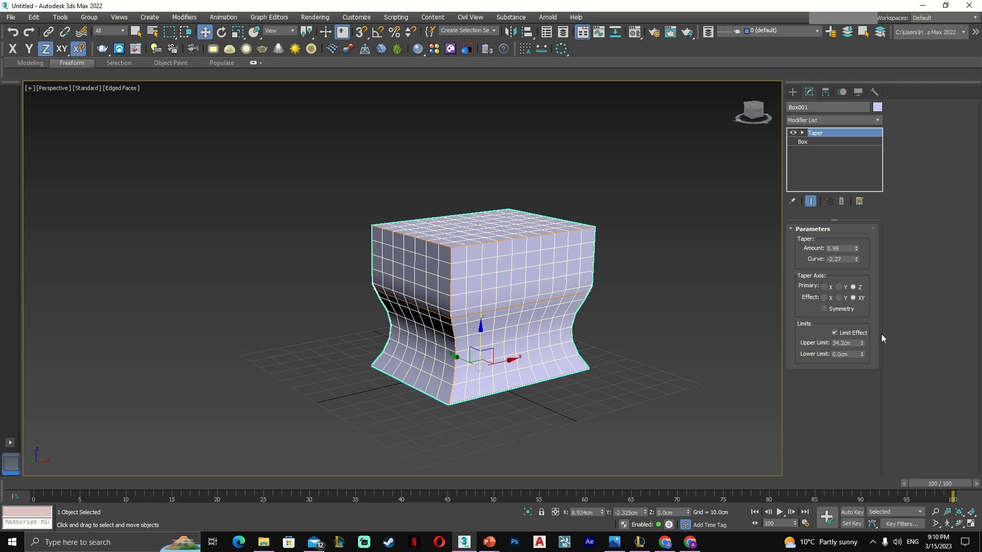
- Set the Taper's upper limit to about 44.46 cm and its lower limit to about 11.39 cm
mouse_move(863, 343)
mouse_down()
mouse_move(855, 300)
mouse_move(855, 358)
mouse_move(858, 339)
mouse_up()
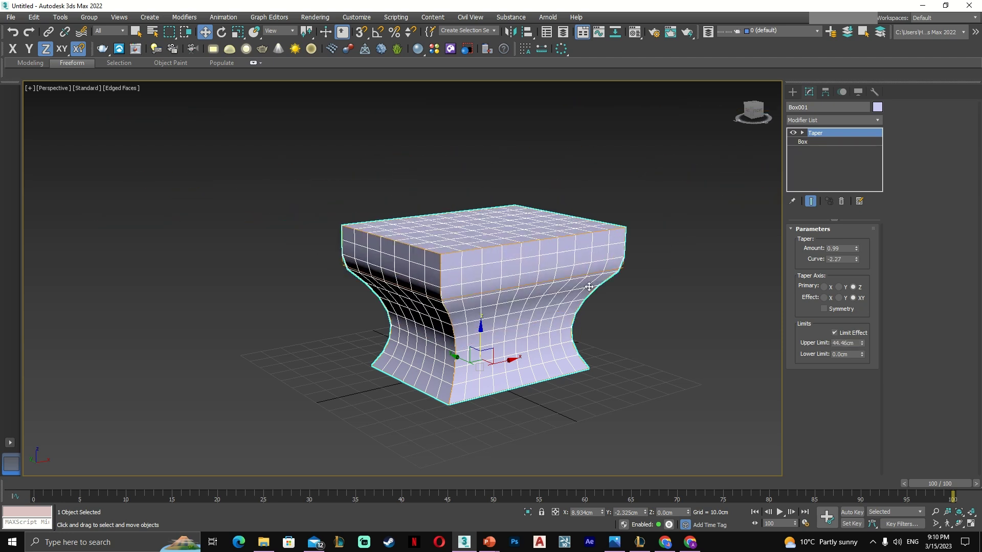
middle_drag(556, 326, 582, 307)
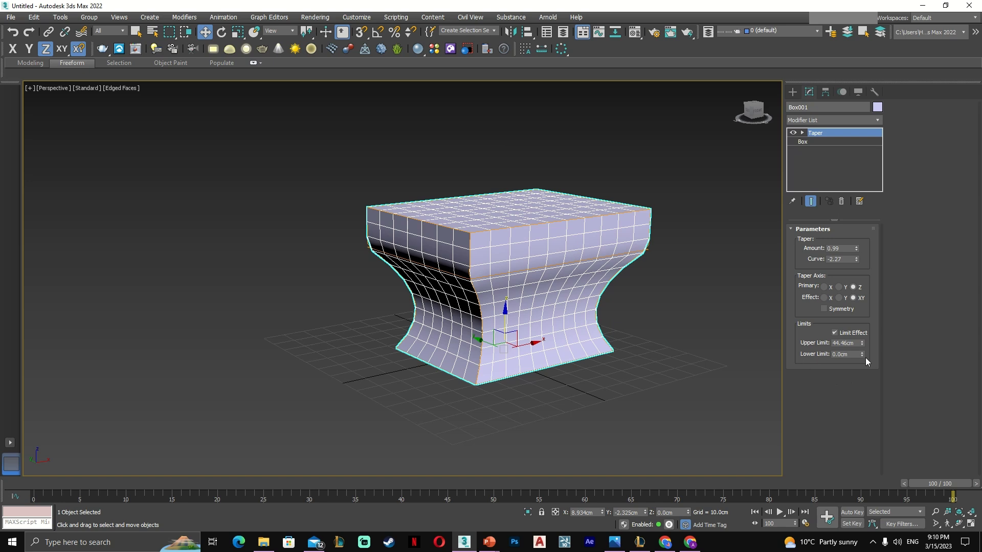
drag(863, 354, 861, 321)
alt+middle_drag(454, 283, 566, 233)
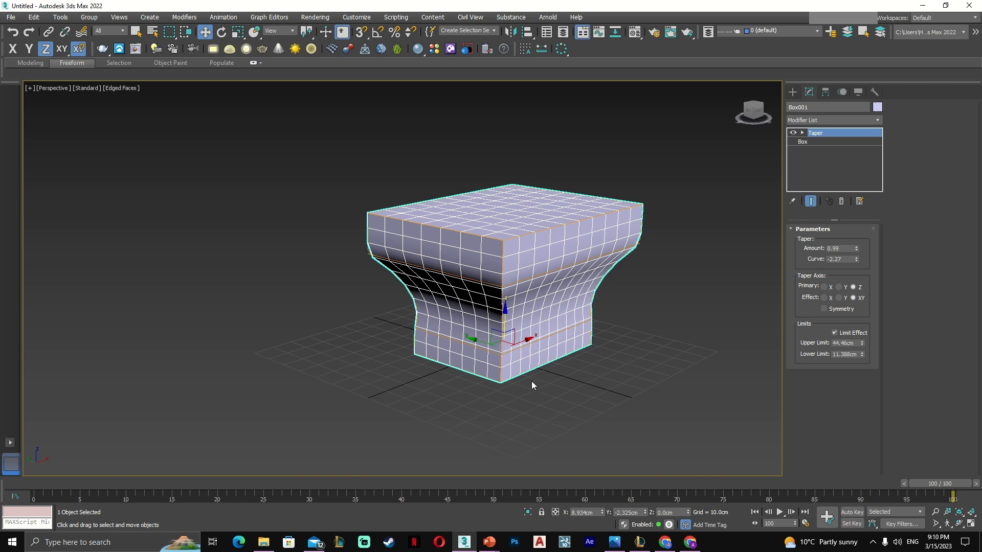
- Inspect the limited taper on the box from several sides and reduce its upper limit to about 40 cm
alt+middle_drag(502, 320, 641, 240)
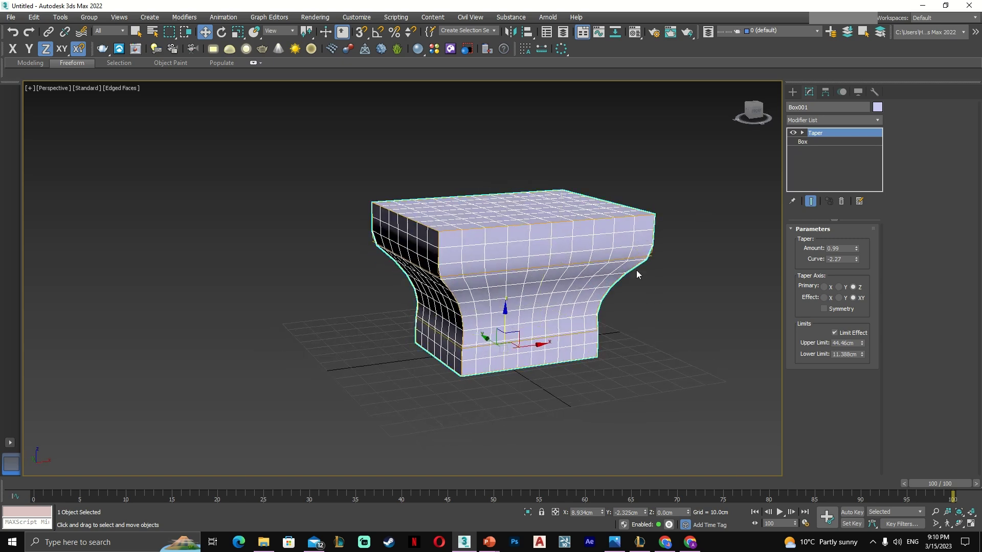
alt+middle_drag(417, 323, 434, 336)
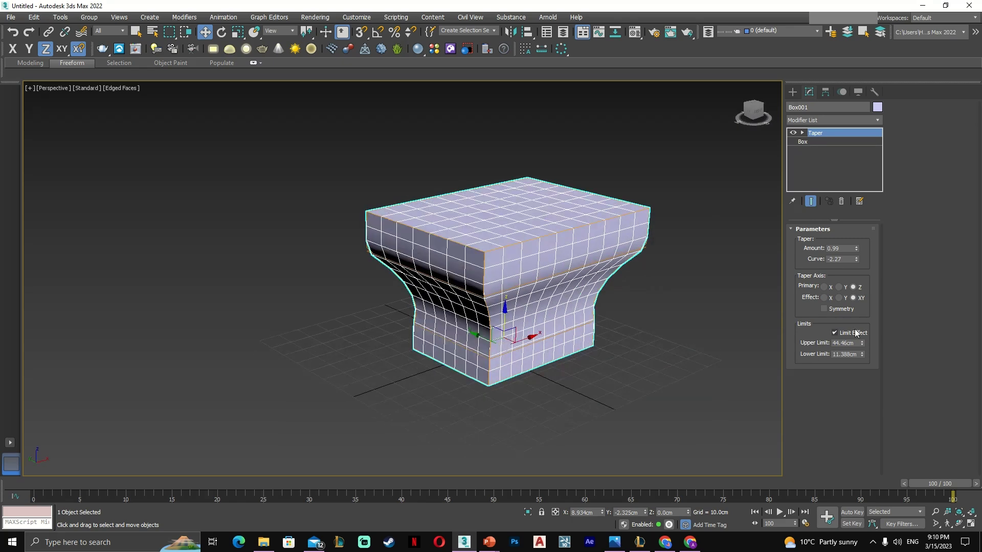
alt+middle_drag(536, 341, 581, 363)
alt+middle_drag(527, 324, 582, 325)
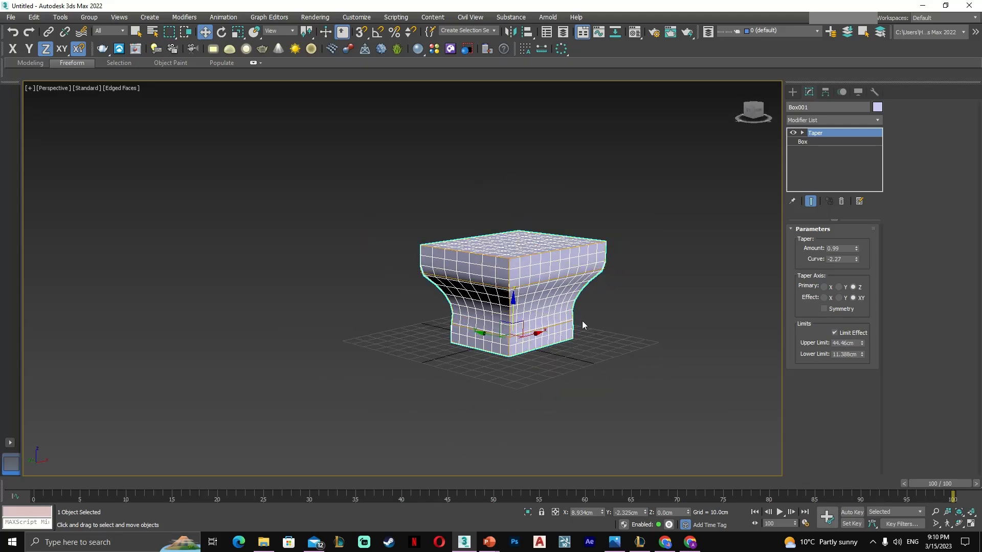
drag(863, 344, 861, 341)
alt+middle_drag(721, 311, 527, 266)
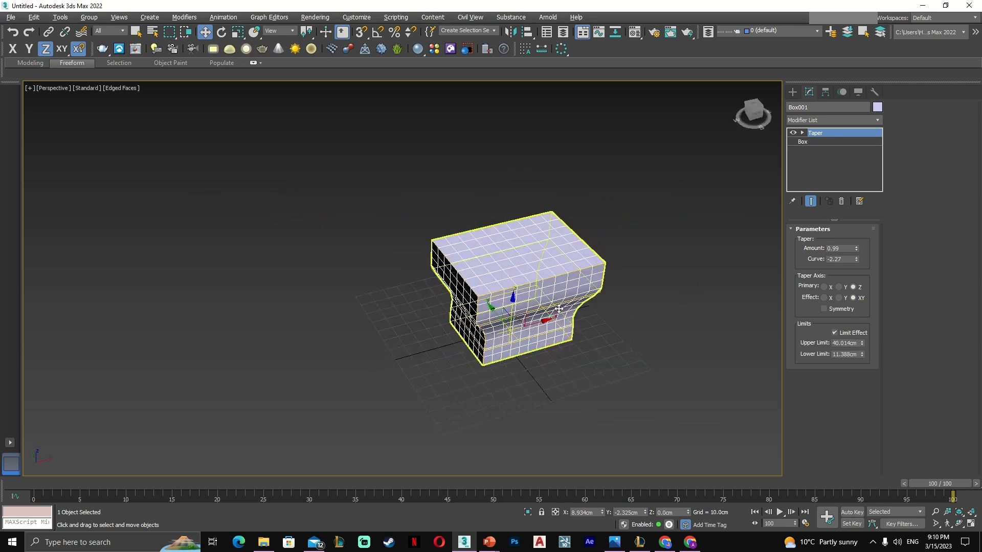
- Activate the Taper modifier's Gizmo sub-object and raise it along Z to about 60.9 cm
click(679, 266)
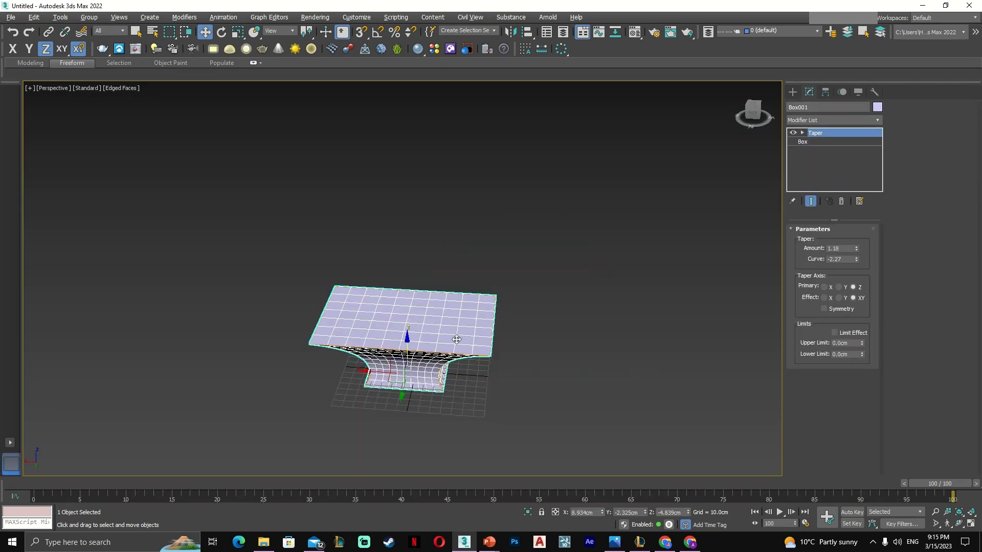
click(802, 134)
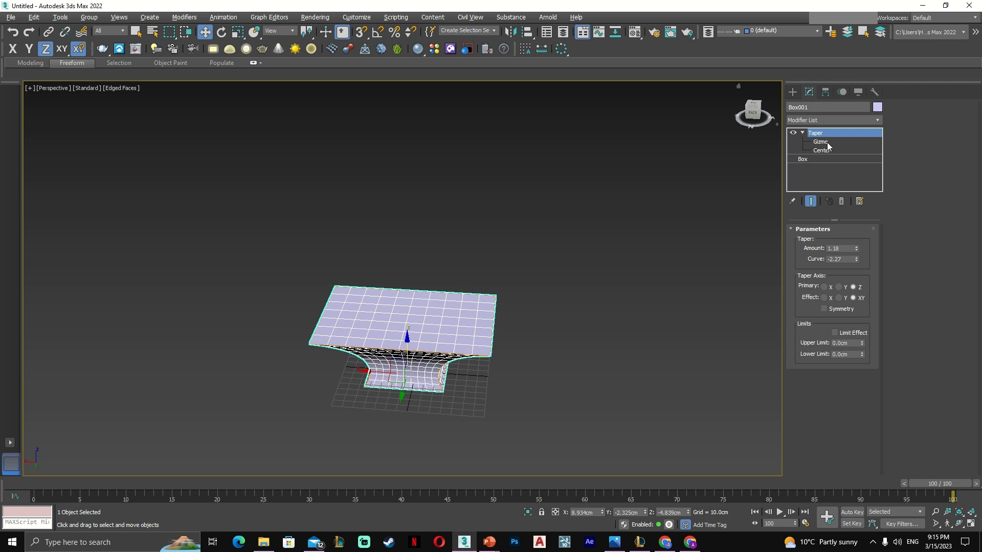
click(820, 143)
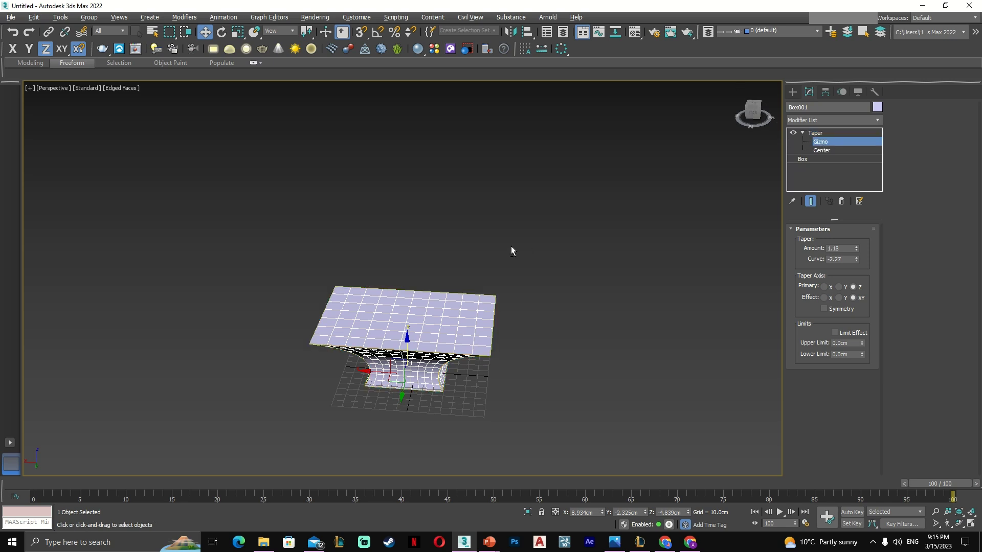
alt+middle_drag(511, 247, 461, 299)
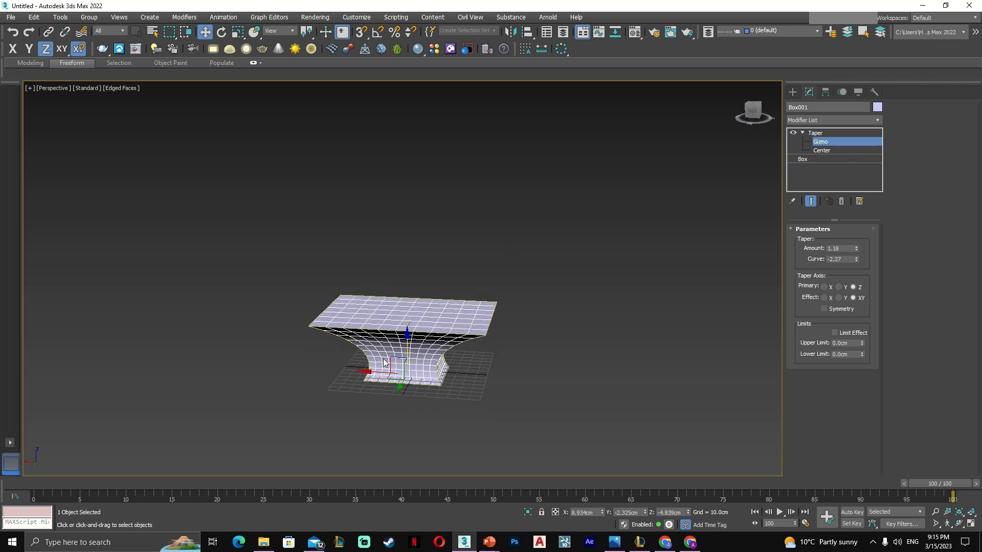
scroll(427, 354, up, 3)
drag(401, 351, 405, 279)
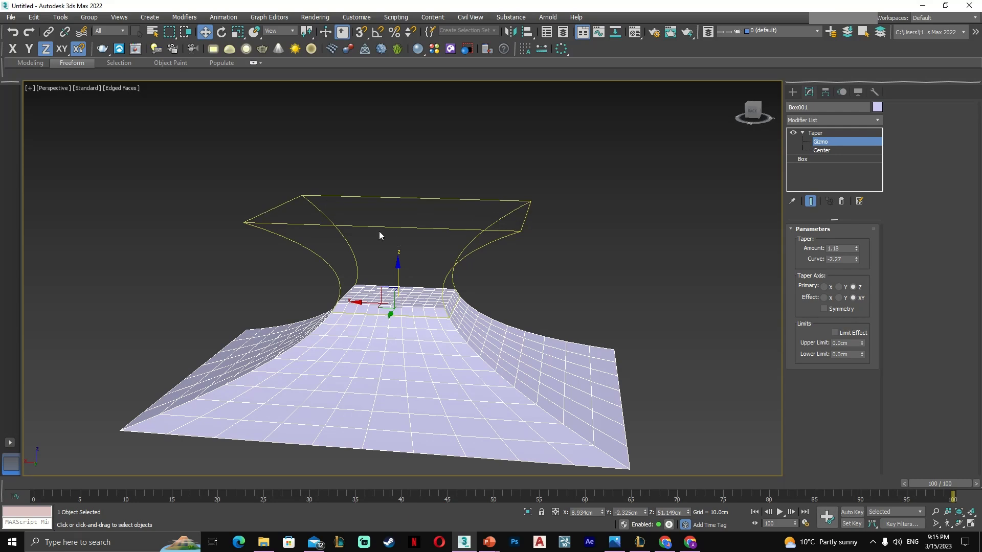
drag(397, 277, 397, 258)
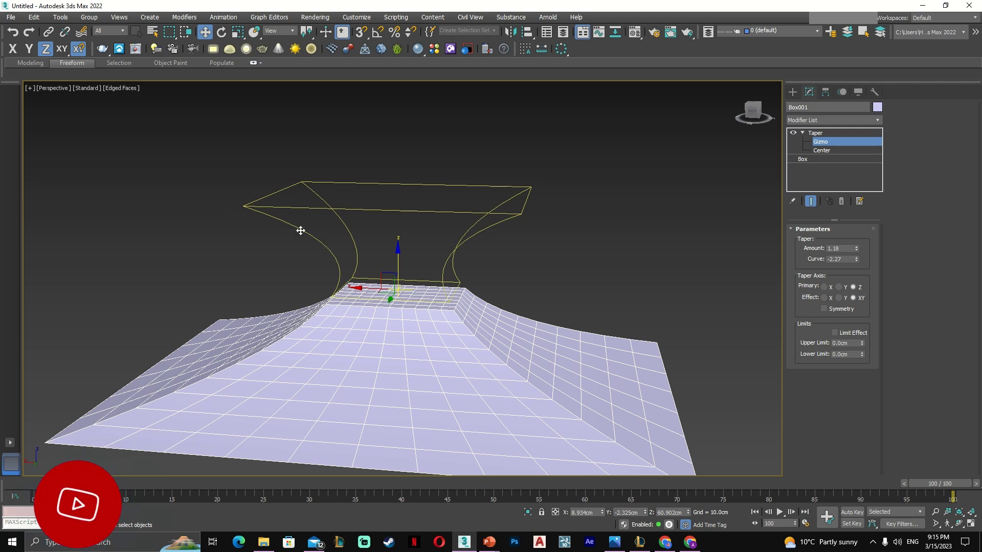
- Lower the Taper gizmo along Z to about -6.2 cm near the box's base, and raise it again to about 17.7 cm
alt+middle_drag(361, 351, 353, 205)
drag(430, 207, 380, 399)
middle_drag(379, 399, 457, 317)
scroll(446, 362, down, 3)
alt+middle_drag(446, 362, 466, 376)
drag(482, 330, 484, 276)
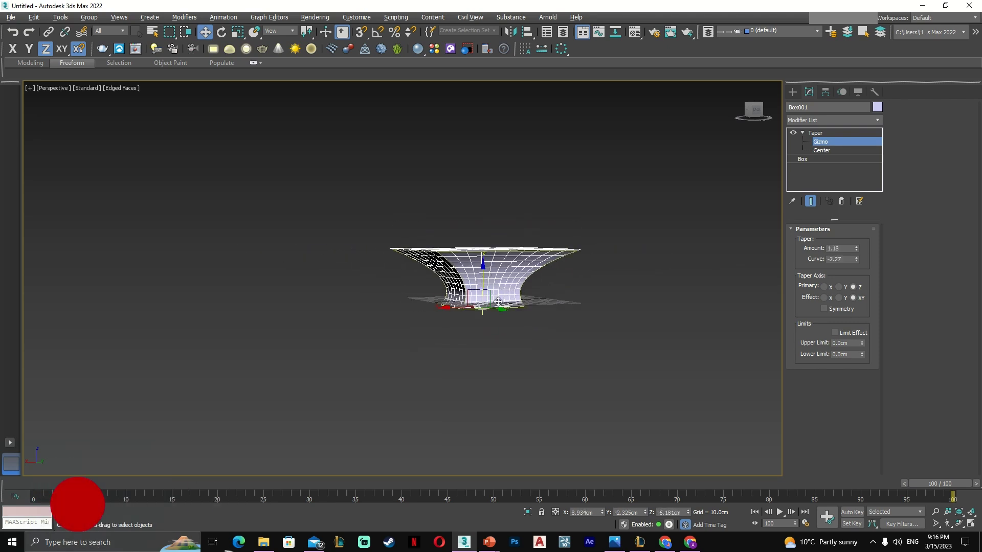
alt+middle_drag(499, 287, 481, 324)
drag(486, 277, 486, 263)
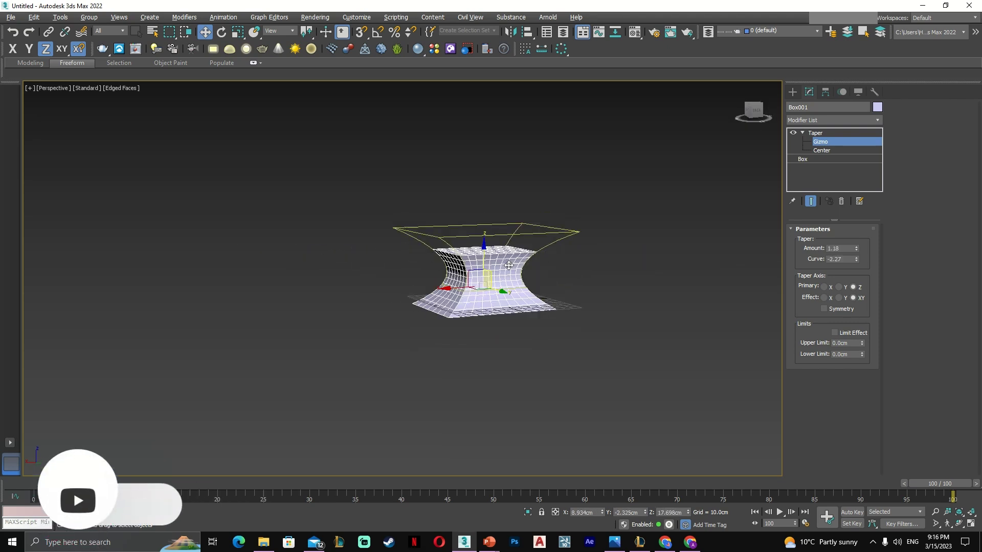